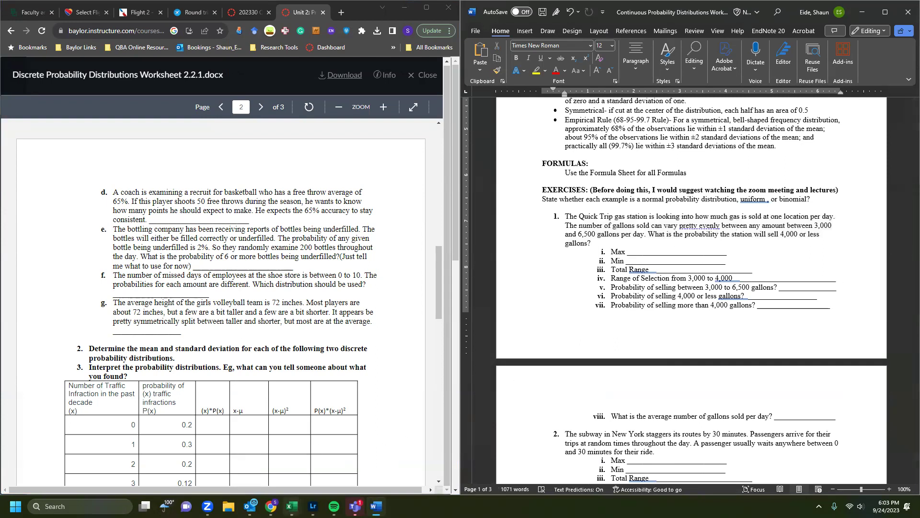
Step: Switch to the blank Excel workbook and enter 3000 in cell F19
{"action": "left_click", "coordinate": [292, 506]}
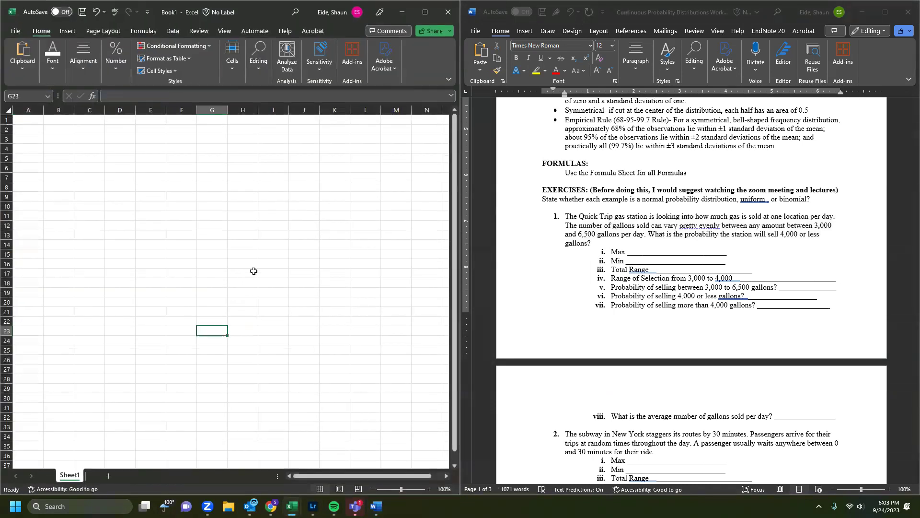
{"action": "left_click", "coordinate": [146, 279]}
{"action": "left_click", "coordinate": [171, 273]}
{"action": "left_click_drag", "start_coordinate": [171, 274], "coordinate": [266, 230]}
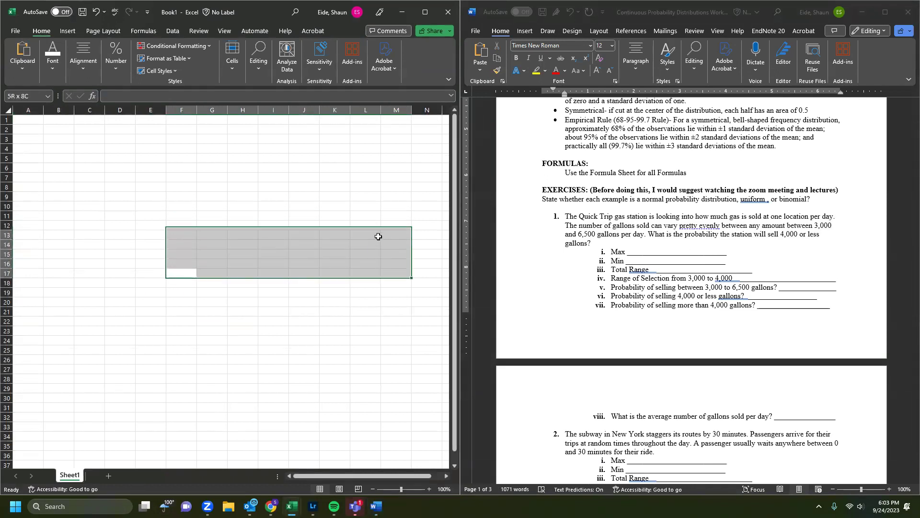
{"action": "left_click", "coordinate": [171, 292]}
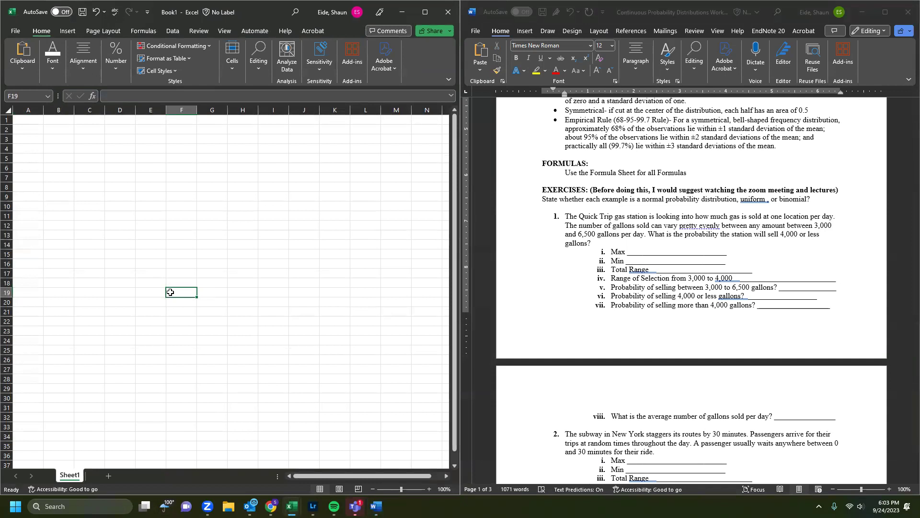
{"action": "type", "text": "3000"}
{"action": "key", "text": "Tab"}
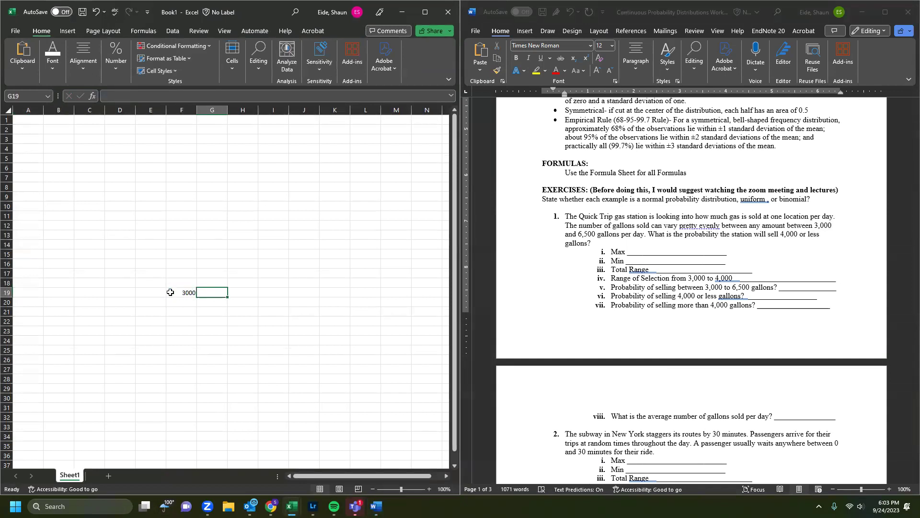
Step: Enter the formula =F19+500 in cell G19
{"action": "type", "text": "="}
{"action": "left_click", "coordinate": [170, 292]}
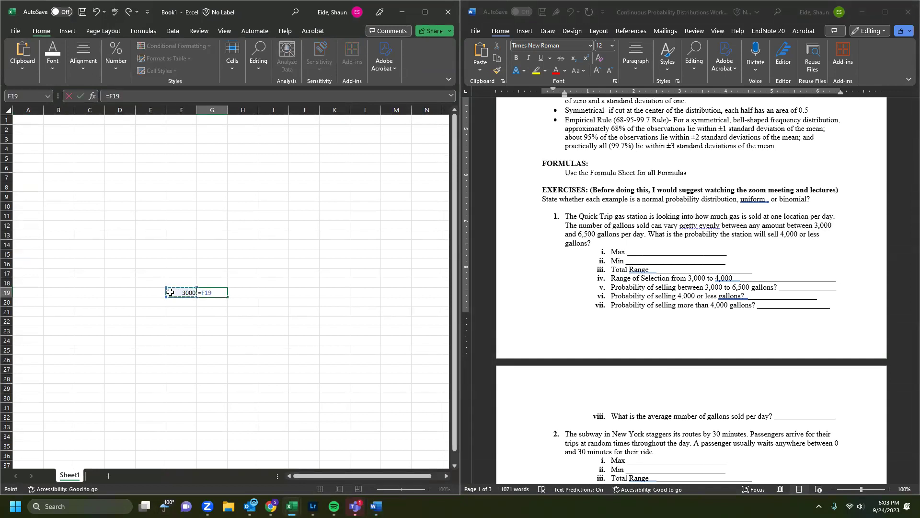
{"action": "type", "text": "*"}
{"action": "key", "text": "BackSpace"}
{"action": "key", "text": "BackSpace"}
{"action": "key", "text": "BackSpace"}
{"action": "type", "text": "5"}
{"action": "key", "text": "BackSpace"}
{"action": "key", "text": "BackSpace"}
{"action": "key", "text": "BackSpace"}
{"action": "key", "text": "BackSpace"}
{"action": "left_click", "coordinate": [171, 292]}
{"action": "type", "text": "+"}
{"action": "key", "text": "Return"}
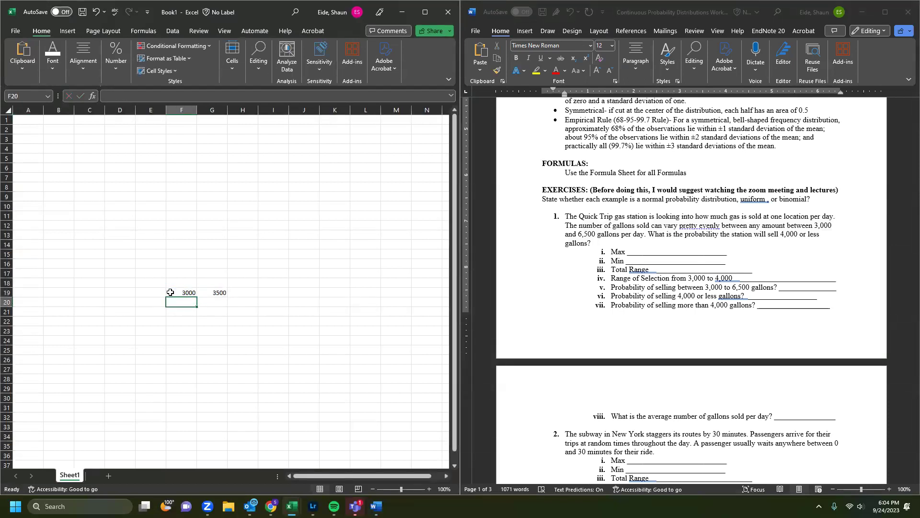
Step: Fill the G19 formula across row 19 through column M
{"action": "left_click", "coordinate": [220, 292]}
{"action": "left_click_drag", "start_coordinate": [228, 297], "coordinate": [418, 298]}
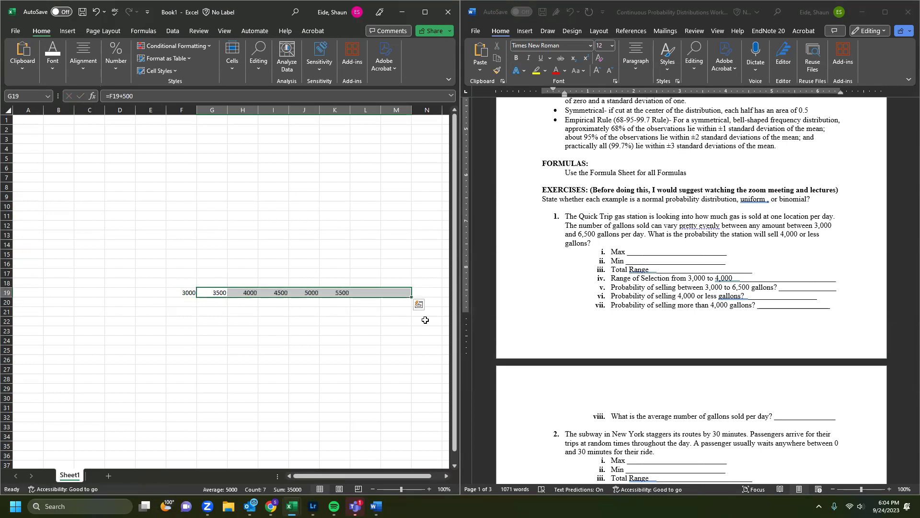
{"action": "left_click", "coordinate": [181, 302]}
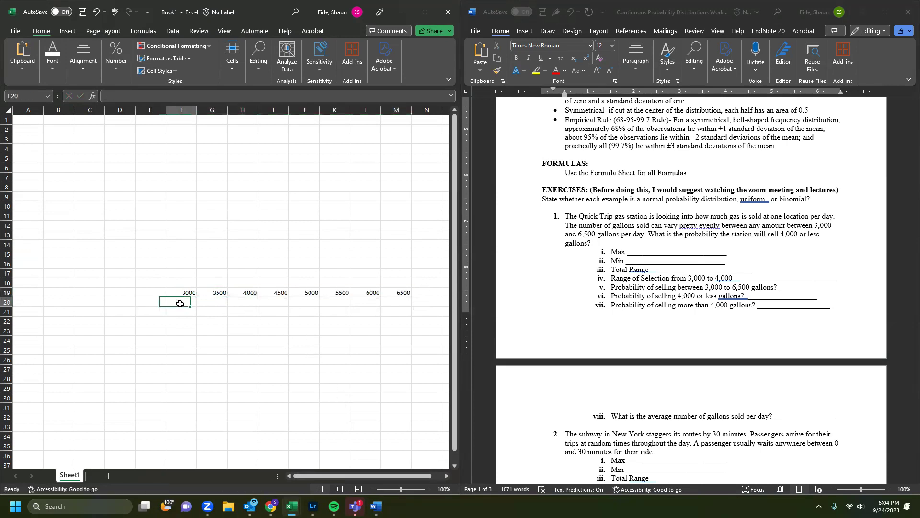
{"action": "left_click_drag", "start_coordinate": [180, 294], "coordinate": [405, 294]}
{"action": "left_click", "coordinate": [295, 327]}
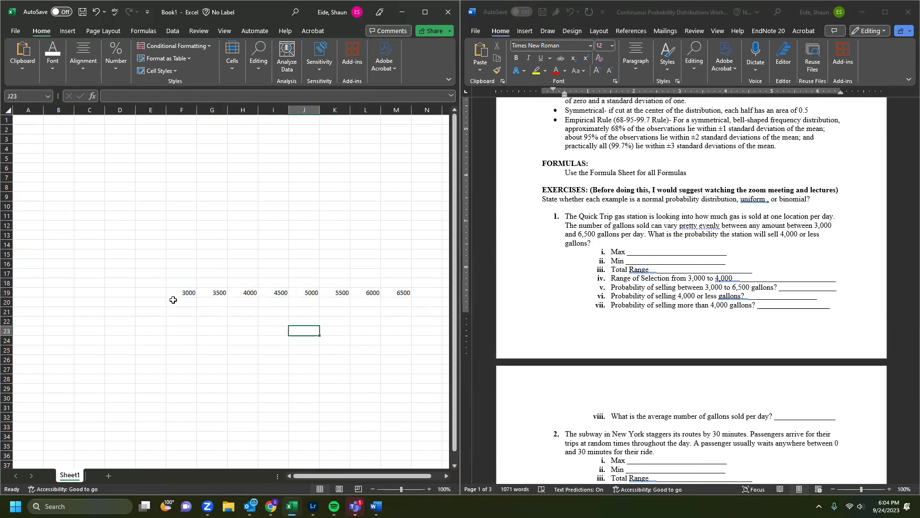
Step: Label the two ends of the number row with min in F20 and max in M20
{"action": "left_click", "coordinate": [174, 300]}
{"action": "key", "text": "Right"}
{"action": "key", "text": "Right"}
{"action": "key", "text": "Right"}
{"action": "key", "text": "Right"}
{"action": "key", "text": "Right"}
{"action": "key", "text": "Right"}
{"action": "key", "text": "Right"}
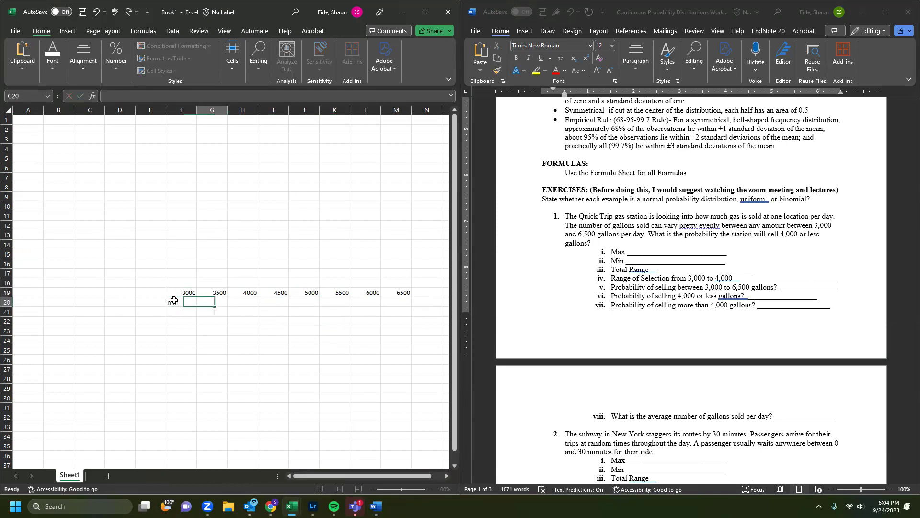
{"action": "key", "text": "Right"}
{"action": "key", "text": "Left"}
{"action": "type", "text": "max"}
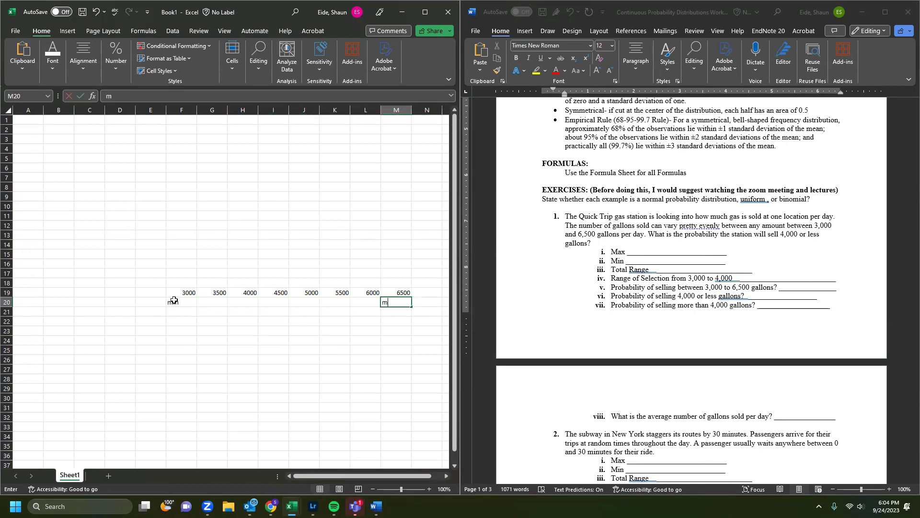
{"action": "key", "text": "Right"}
Step: Shade the block G16:M18 above the number row with a grey theme fill colour
{"action": "left_click_drag", "start_coordinate": [223, 279], "coordinate": [398, 262]}
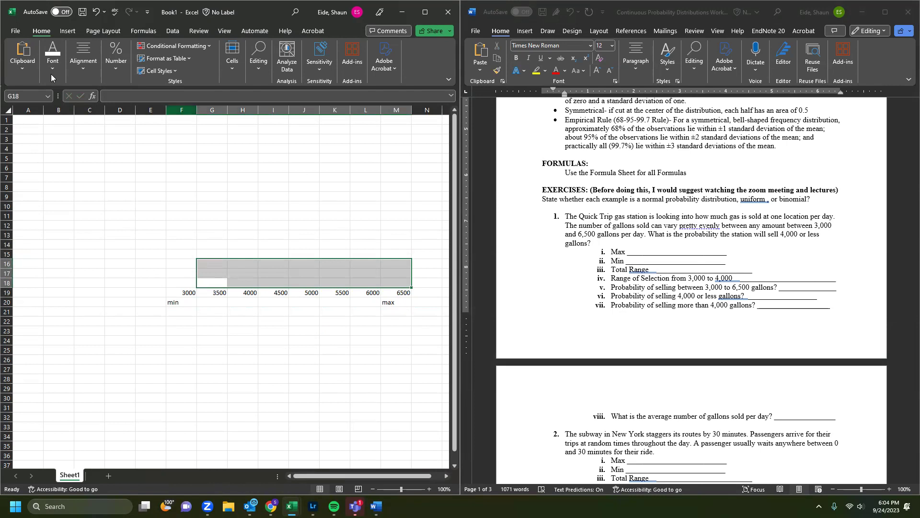
{"action": "left_click", "coordinate": [425, 12]}
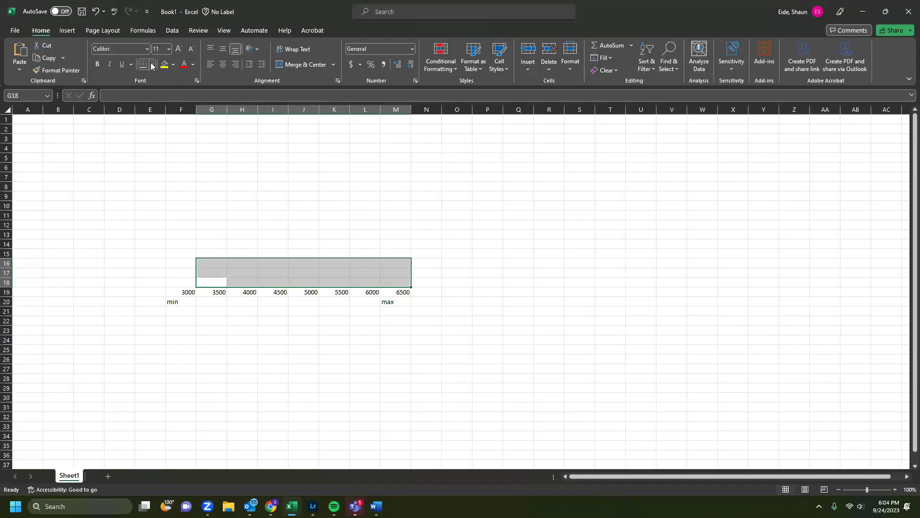
{"action": "left_click", "coordinate": [152, 64]}
{"action": "left_click", "coordinate": [172, 65]}
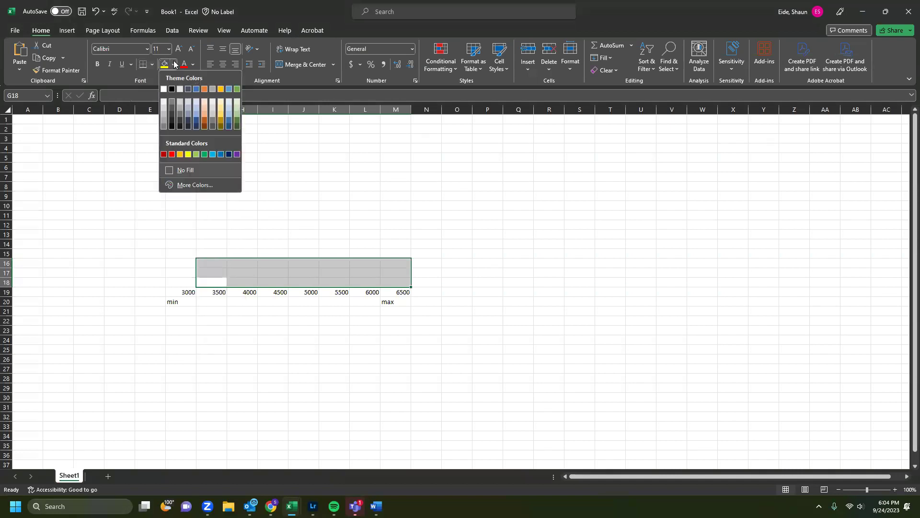
{"action": "left_click", "coordinate": [181, 108]}
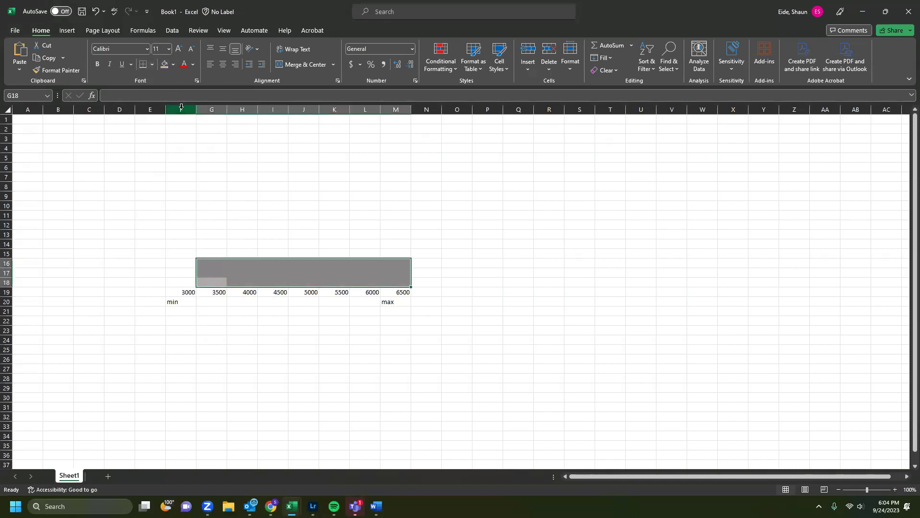
Step: Draw the horizontal axis by applying a thick bottom border to the range B16:M18
{"action": "left_click", "coordinate": [179, 282]}
{"action": "left_click_drag", "start_coordinate": [392, 281], "coordinate": [62, 264]}
{"action": "left_click", "coordinate": [152, 65]}
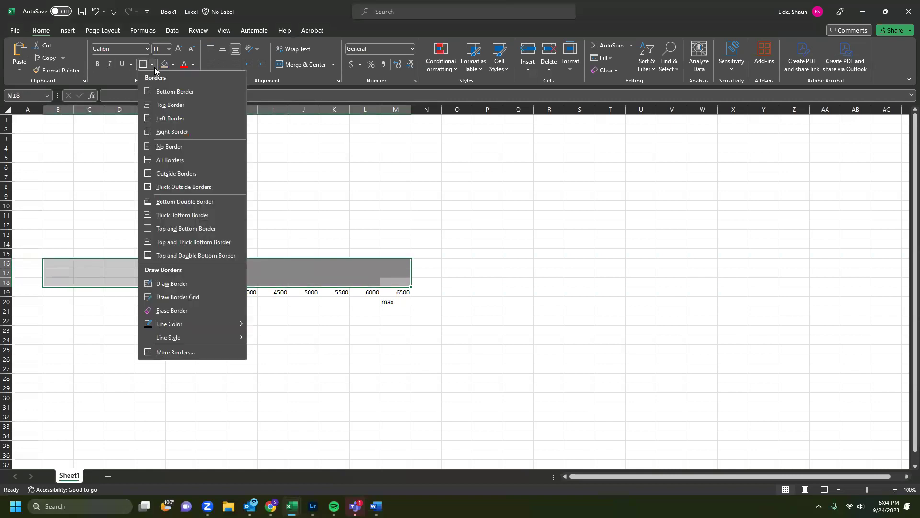
{"action": "left_click", "coordinate": [159, 216]}
{"action": "left_click", "coordinate": [110, 336]}
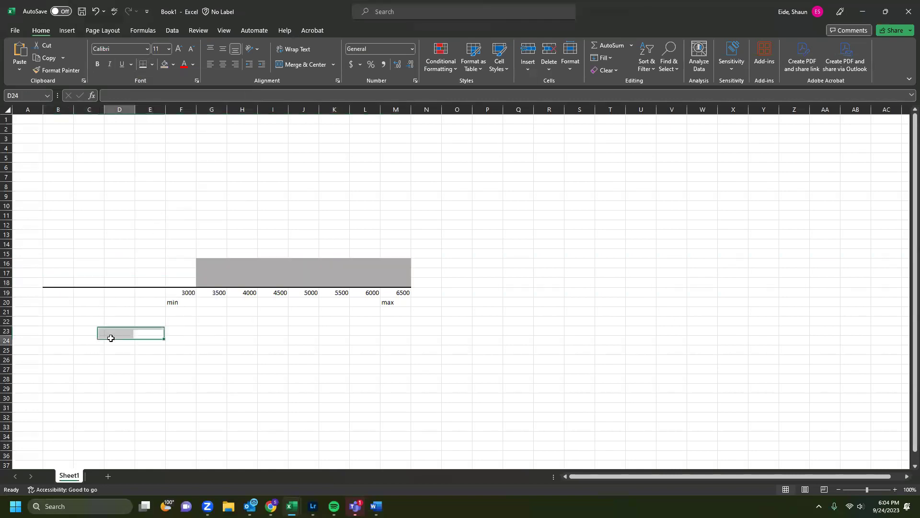
Step: Draw the vertical axis with a right border on A7:A18 and enter 0 in A19 as the origin
{"action": "left_click", "coordinate": [37, 283]}
{"action": "left_click_drag", "start_coordinate": [22, 226], "coordinate": [24, 175]}
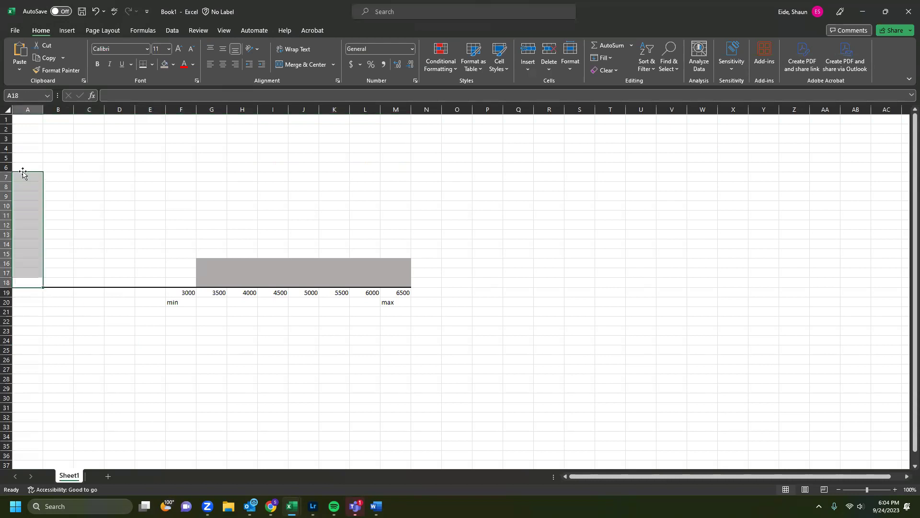
{"action": "left_click", "coordinate": [152, 64]}
{"action": "left_click", "coordinate": [164, 131]}
{"action": "left_click", "coordinate": [154, 186]}
{"action": "left_click", "coordinate": [36, 295]}
{"action": "type", "text": "0"}
{"action": "left_click", "coordinate": [212, 388]}
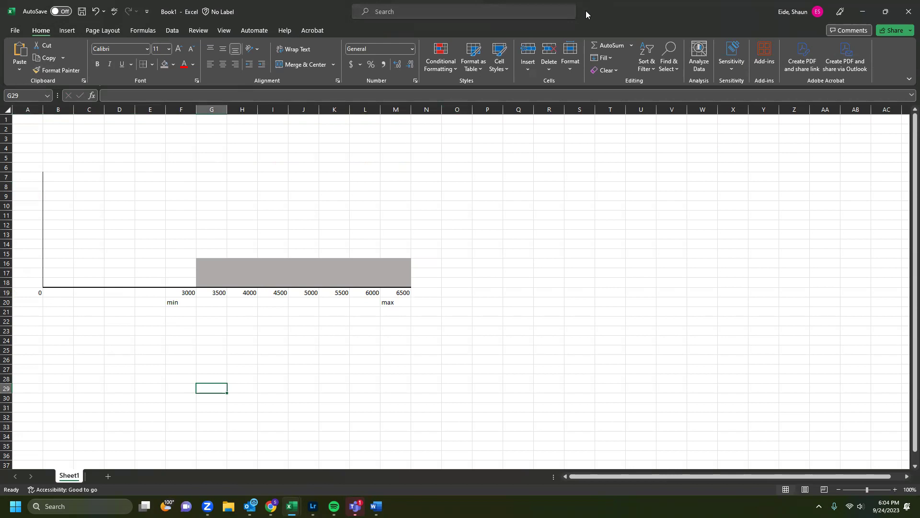
Step: Dock the workbook beside the Word worksheet again and switch to the Chrome course window
{"action": "key", "text": "super+Left"}
{"action": "left_click", "coordinate": [625, 245]}
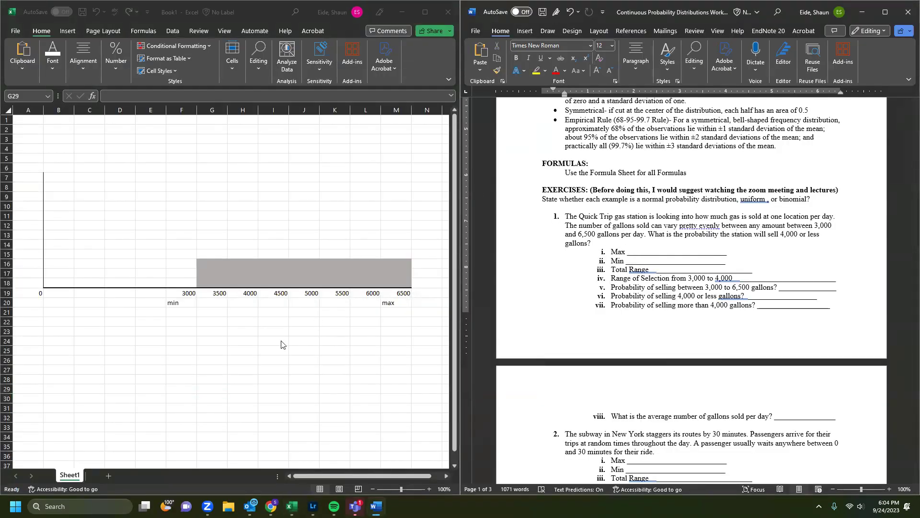
{"action": "mouse_move", "coordinate": [207, 506]}
{"action": "mouse_move", "coordinate": [271, 506]}
{"action": "left_click", "coordinate": [274, 462]}
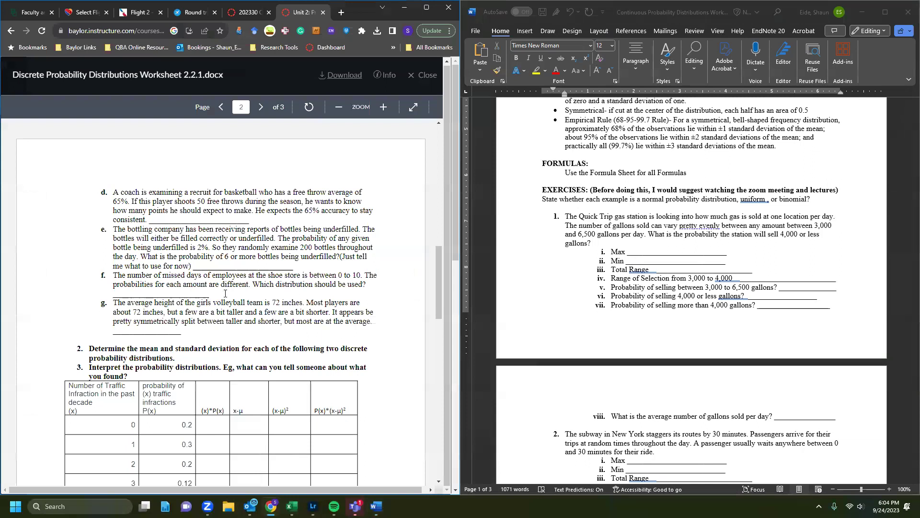
Step: Close the worksheet preview, download Unit 2 formula sheet FA 2020.pdf from the Printable Resources and open it without the Acrobat prompt
{"action": "left_click", "coordinate": [431, 80]}
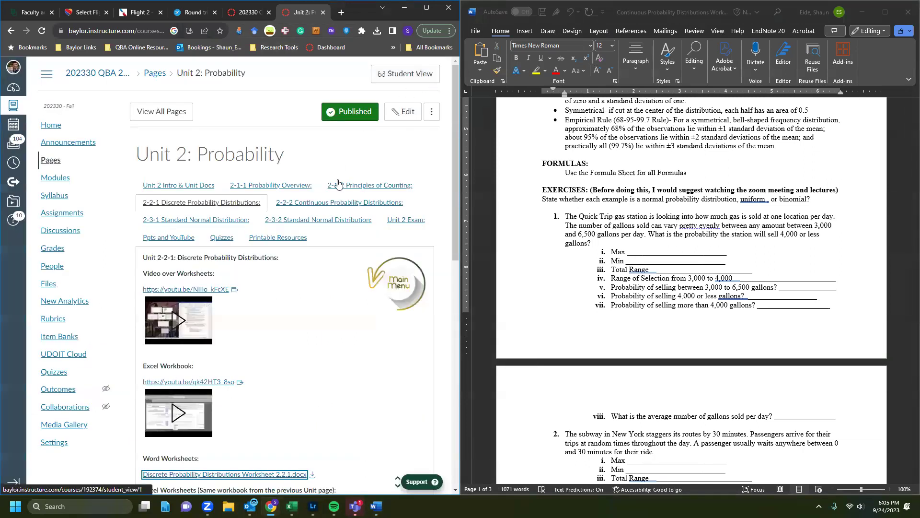
{"action": "left_click", "coordinate": [275, 237]}
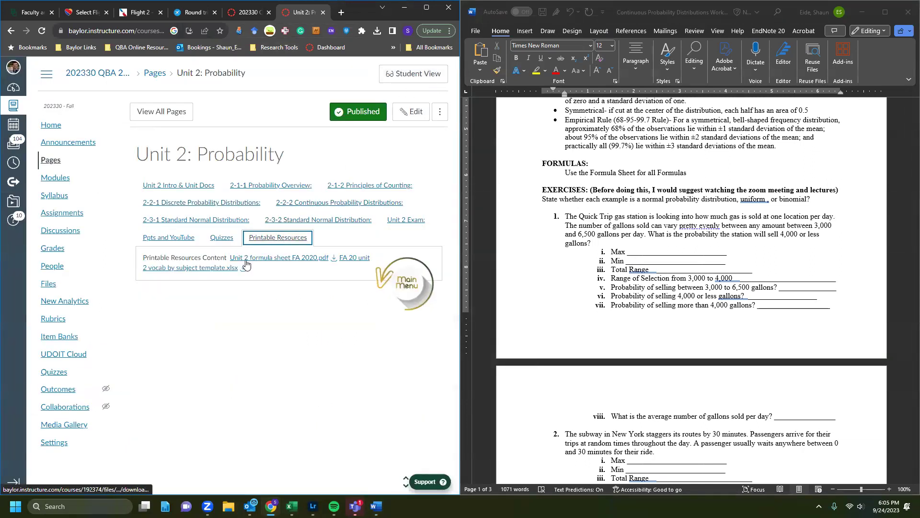
{"action": "left_click", "coordinate": [279, 257]}
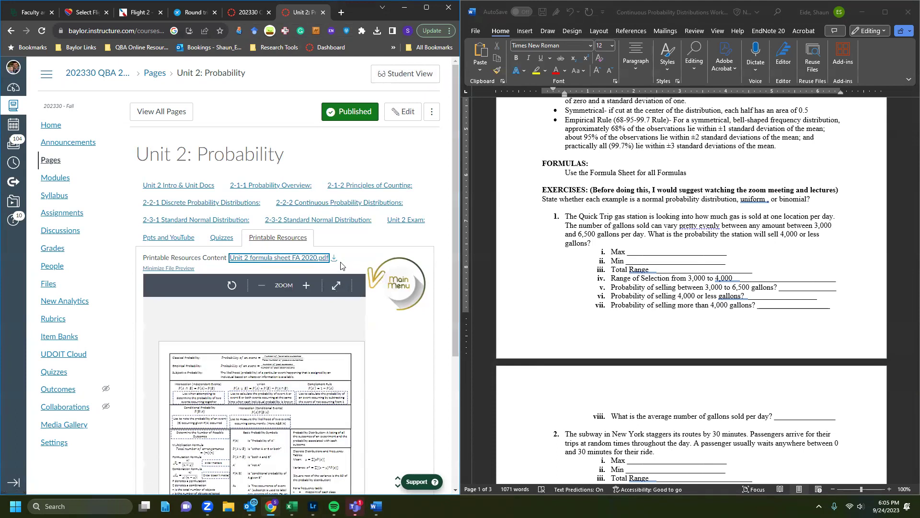
{"action": "left_click", "coordinate": [334, 258]}
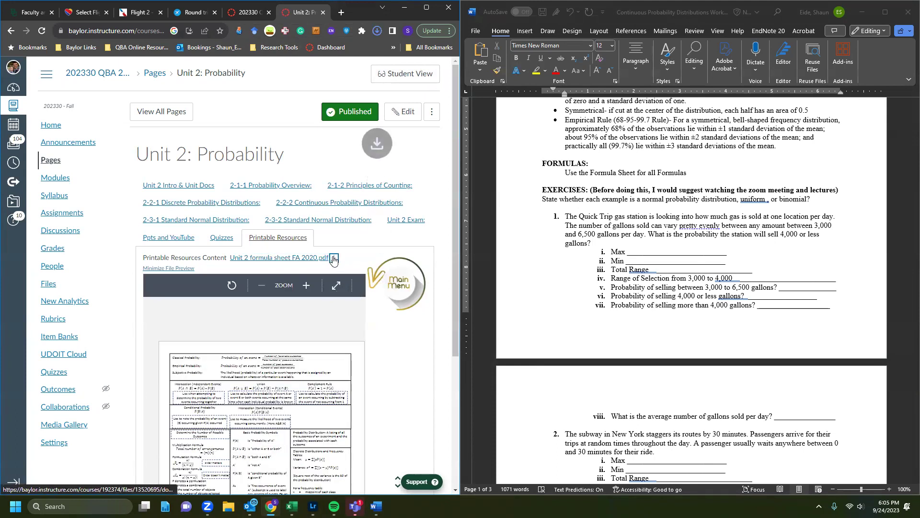
{"action": "left_click", "coordinate": [323, 52]}
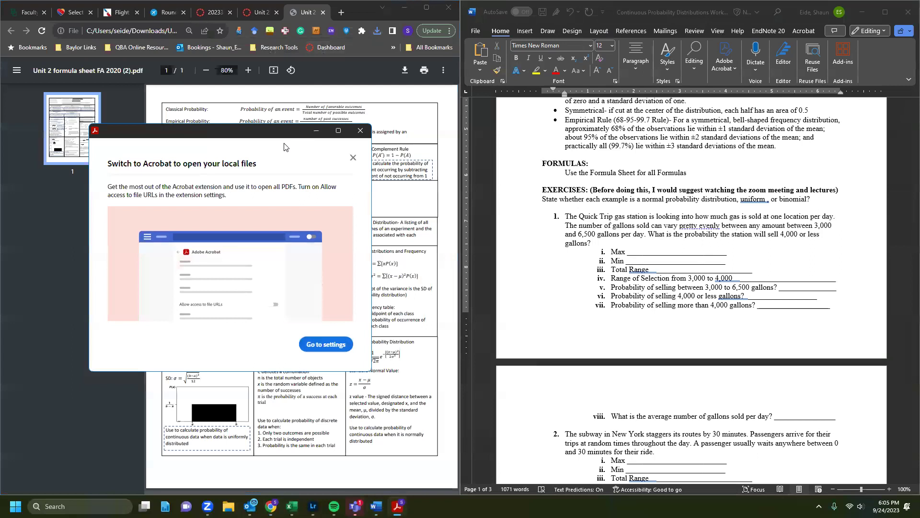
{"action": "left_click", "coordinate": [356, 135]}
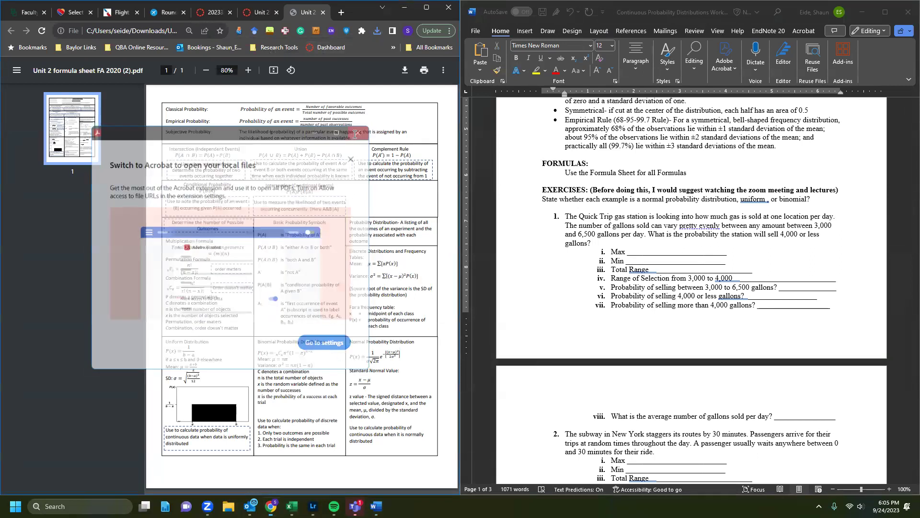
Step: Examine the uniform, binomial and normal distribution formulas on the Unit 2 formula sheet
{"action": "scroll", "coordinate": [241, 303], "scroll_direction": "up", "scroll_amount": 2}
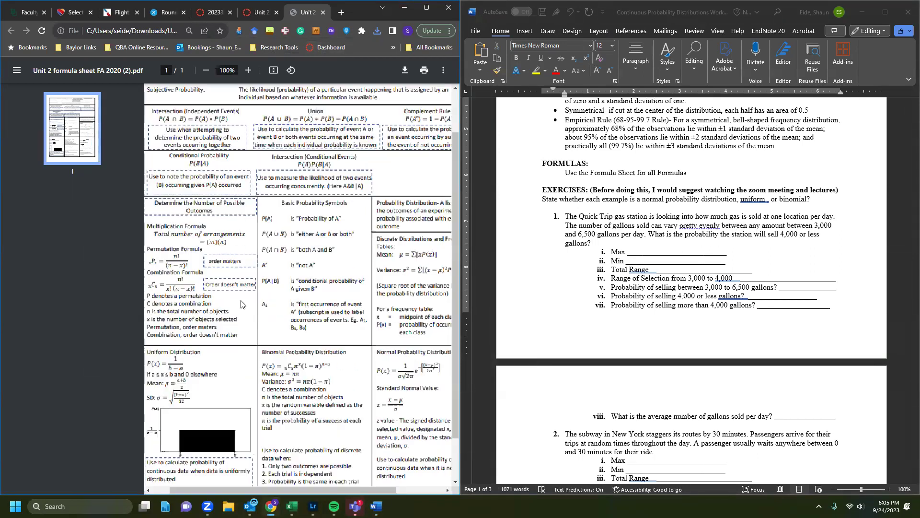
{"action": "scroll", "coordinate": [242, 308], "scroll_direction": "up", "scroll_amount": 2}
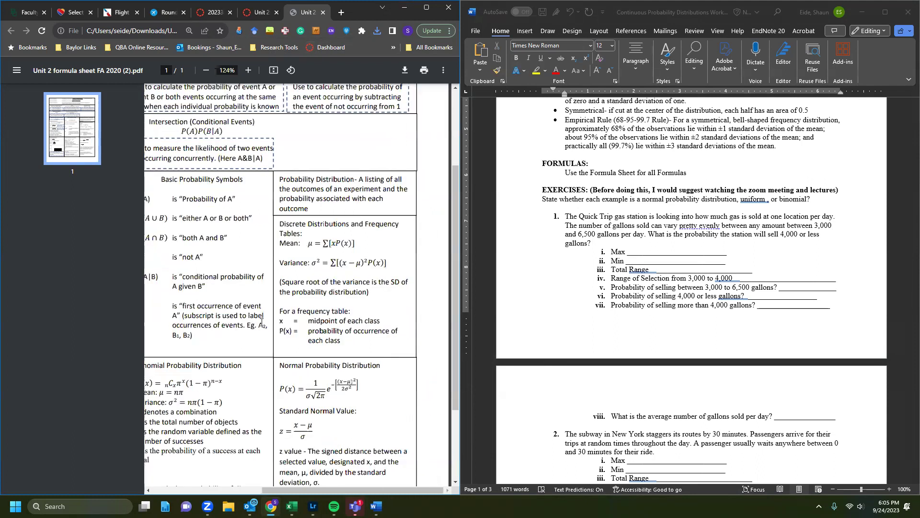
{"action": "scroll", "coordinate": [261, 323], "scroll_direction": "left", "scroll_amount": 4}
{"action": "scroll", "coordinate": [183, 418], "scroll_direction": "down", "scroll_amount": 2}
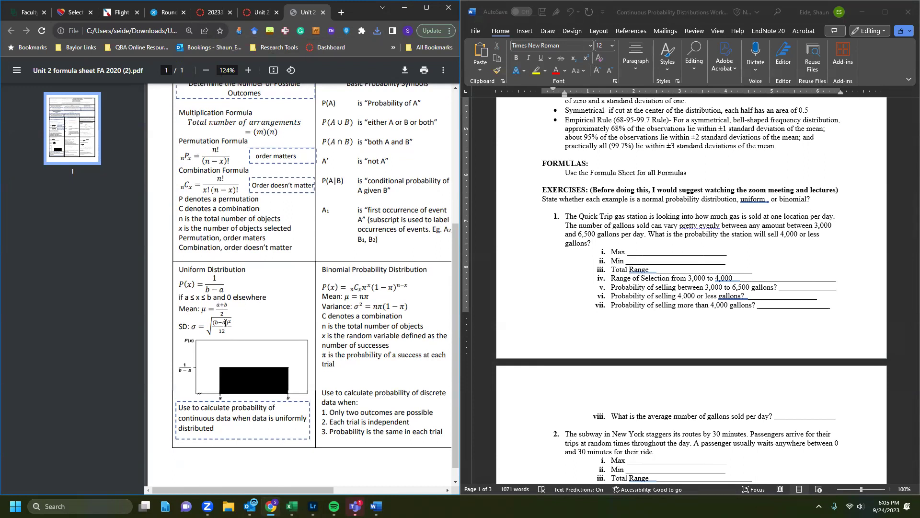
{"action": "scroll", "coordinate": [213, 300], "scroll_direction": "right", "scroll_amount": 5}
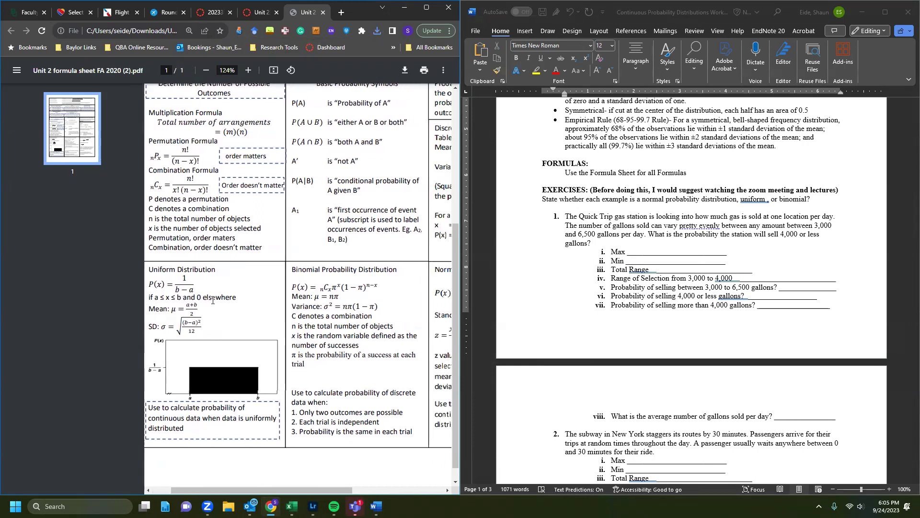
{"action": "scroll", "coordinate": [211, 298], "scroll_direction": "left", "scroll_amount": 5}
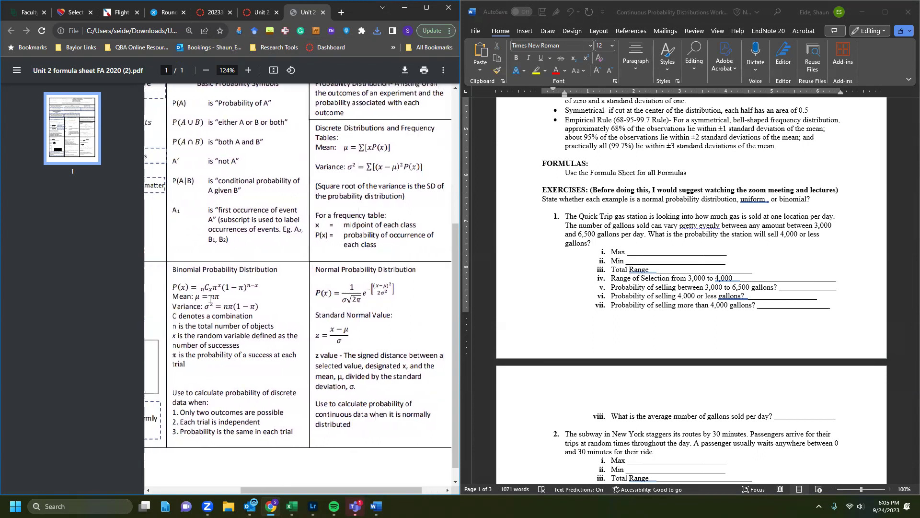
{"action": "scroll", "coordinate": [211, 298], "scroll_direction": "up", "scroll_amount": 5}
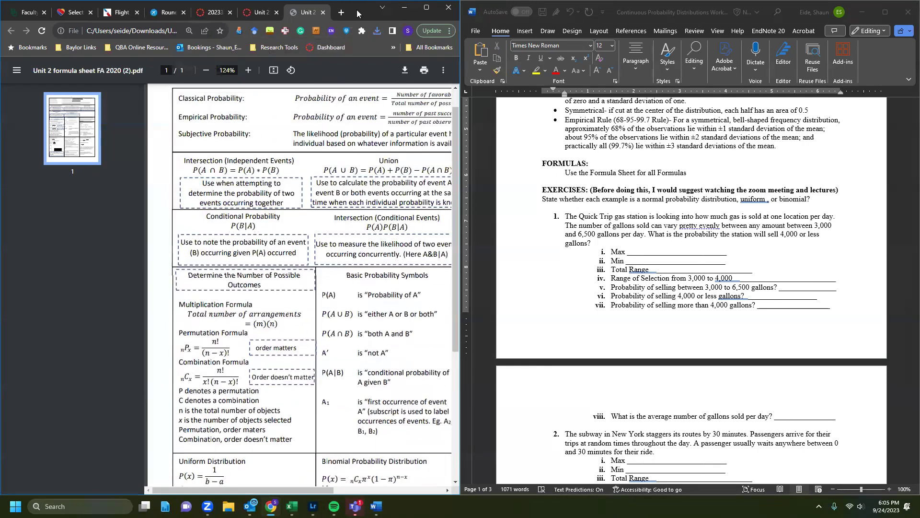
Step: Switch back to the Excel workbook with the uniform distribution diagram
{"action": "key", "text": "alt+Tab"}
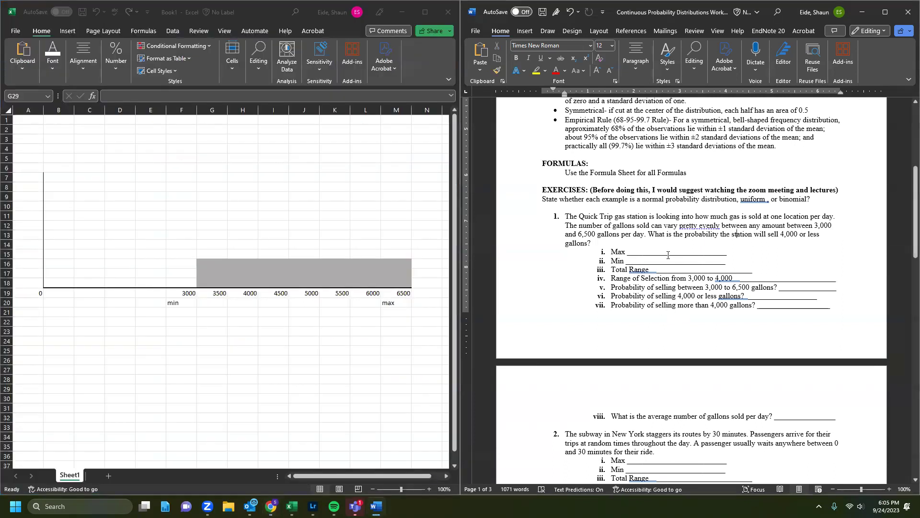
{"action": "left_click", "coordinate": [396, 303]}
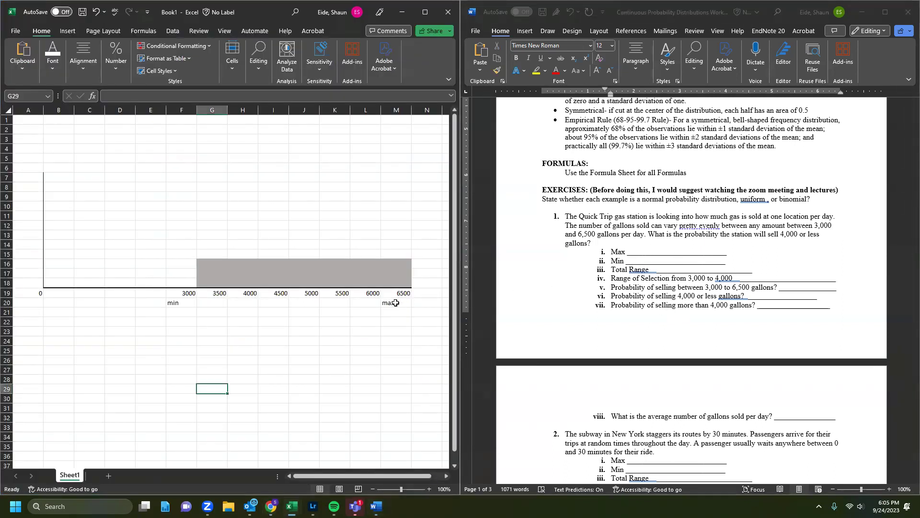
Step: Copy the seven Quick Trip question lines, Max through Probability of selling more than 4,000 gallons, from Word into Excel at H22 and maximize the workbook
{"action": "left_click", "coordinate": [606, 254]}
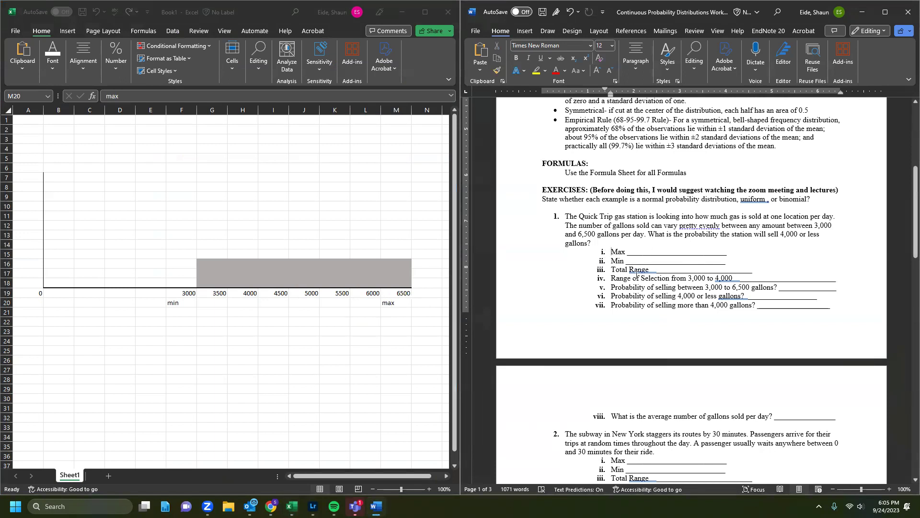
{"action": "left_click", "coordinate": [832, 306], "text": "shift"}
{"action": "key", "text": "alt+Tab"}
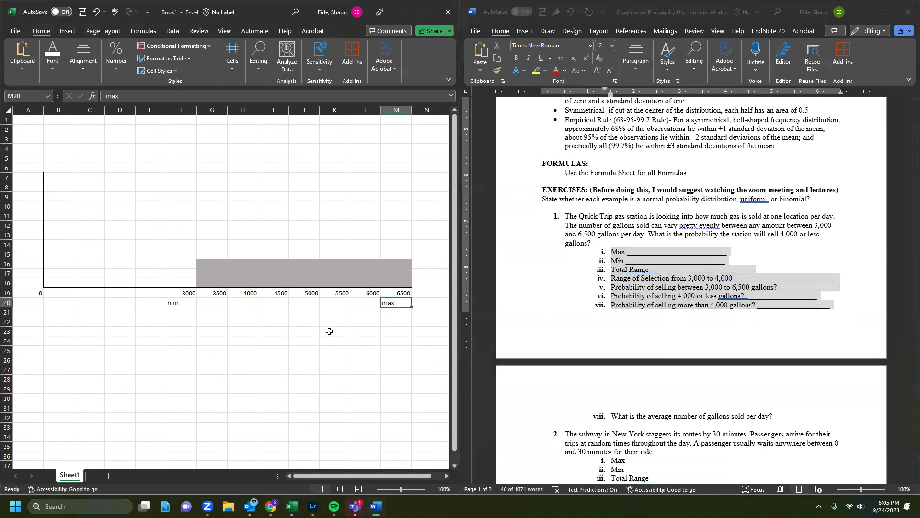
{"action": "left_click", "coordinate": [228, 323]}
{"action": "type", "text": "i.\tMax ___ ii.\tMin ___ iii.\tTotal Range ___ iv.\tRange of Selection from 3,000 to 4,000 ___ v.\tProbability of selling between 3,000 to 6,500 gallons? ___ vi.\tProbability of selling 4,000 or less gallons? ___ vii.\tProbability of selling more than 4,000 gallons? ___"}
{"action": "key", "text": "Escape"}
{"action": "left_click", "coordinate": [421, 3]}
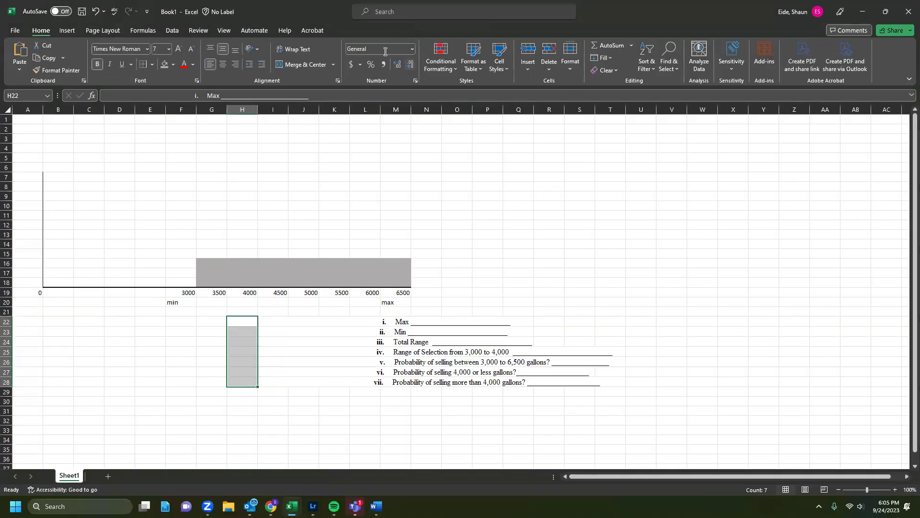
Step: Align the pasted question lines in H22:H28 to the left and top of their cells
{"action": "left_click", "coordinate": [211, 64]}
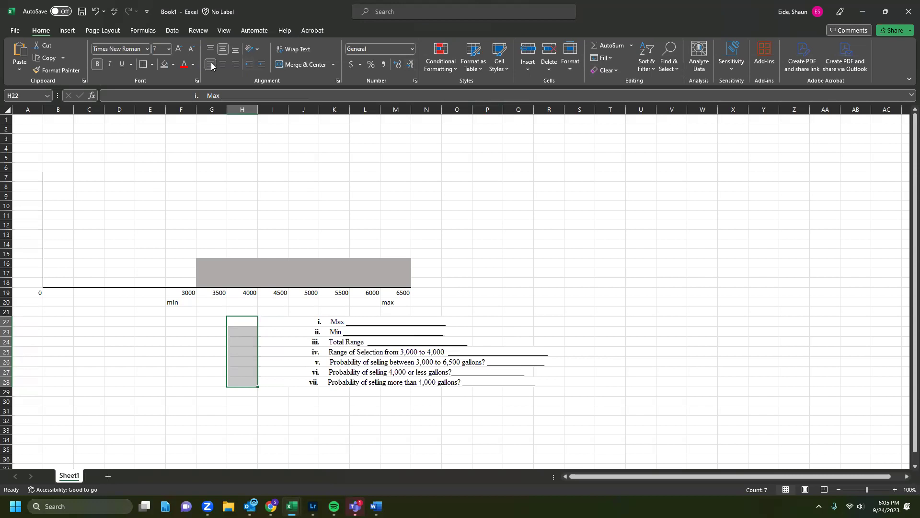
{"action": "left_click", "coordinate": [206, 49]}
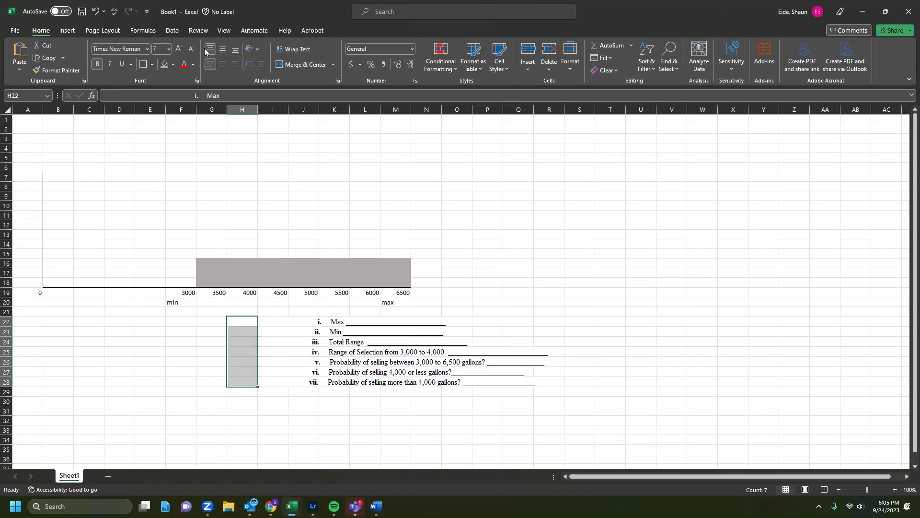
{"action": "left_click", "coordinate": [225, 65]}
{"action": "left_click", "coordinate": [236, 65]}
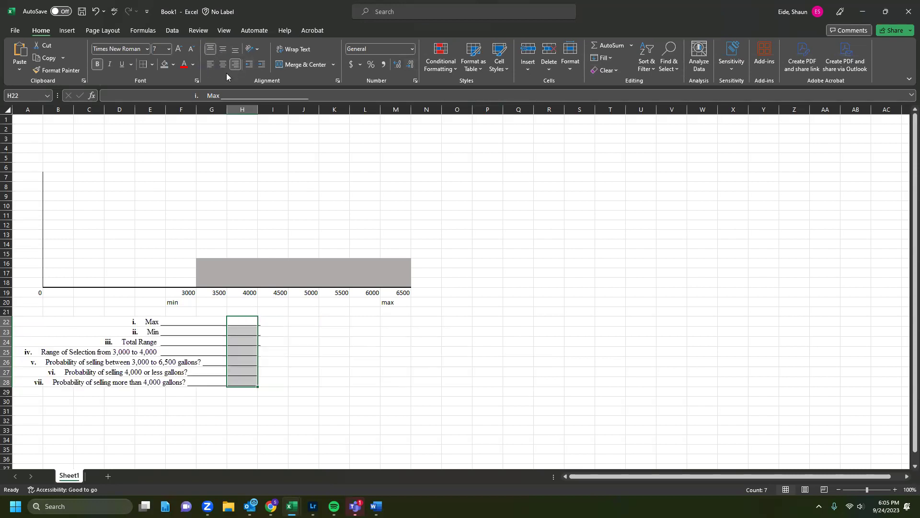
{"action": "left_click", "coordinate": [211, 64]}
{"action": "left_click", "coordinate": [211, 458]}
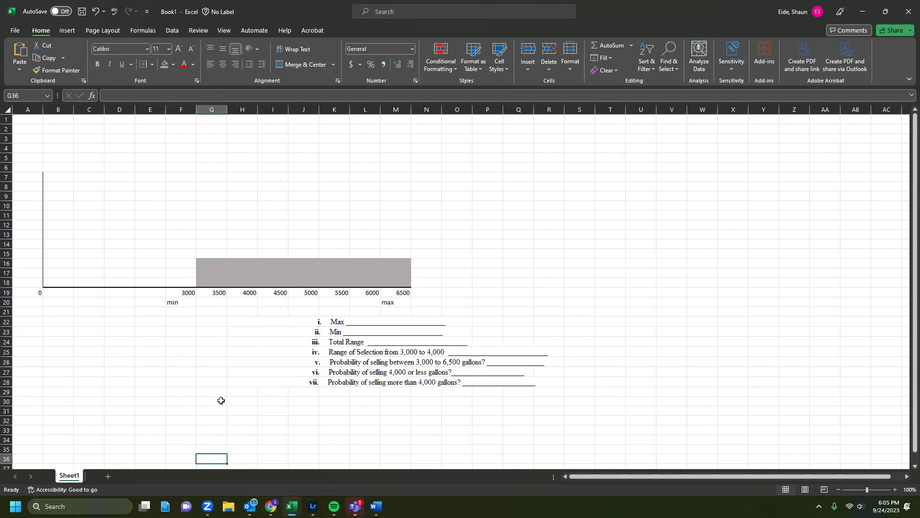
Step: Enter the maximum 6500, minimum 3000 and total range 3500 in cells G22 to G24 beside the matching questions
{"action": "left_click", "coordinate": [262, 324]}
{"action": "left_click", "coordinate": [235, 322]}
{"action": "left_click", "coordinate": [267, 317]}
{"action": "left_click", "coordinate": [250, 322]}
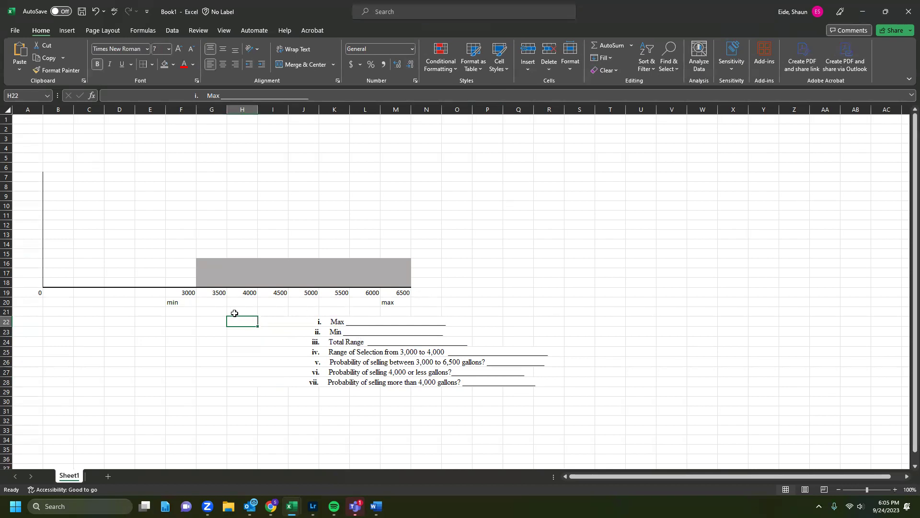
{"action": "left_click", "coordinate": [219, 321]}
{"action": "type", "text": "6500"}
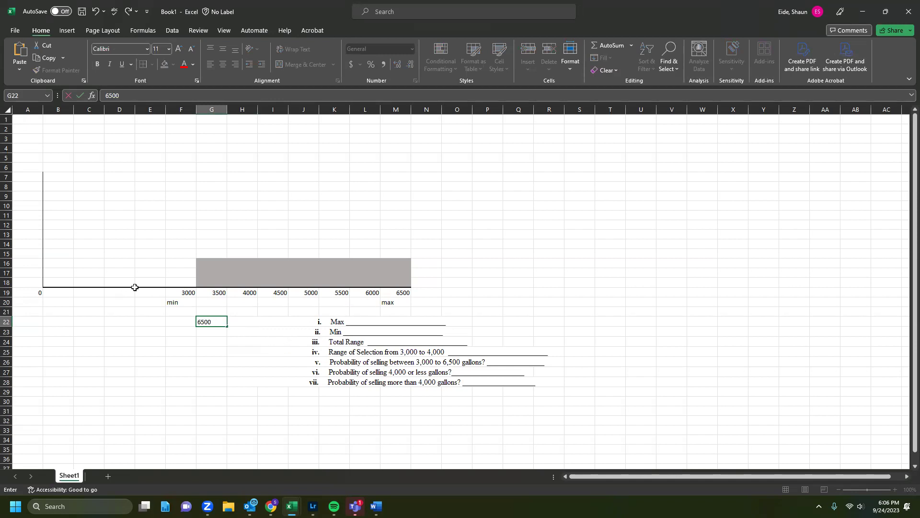
{"action": "key", "text": "Return"}
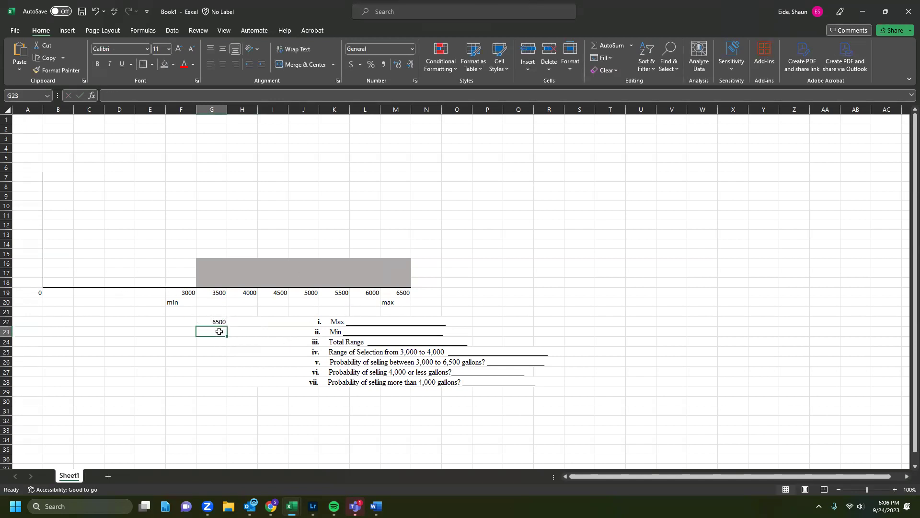
{"action": "type", "text": "3000"}
{"action": "key", "text": "Return"}
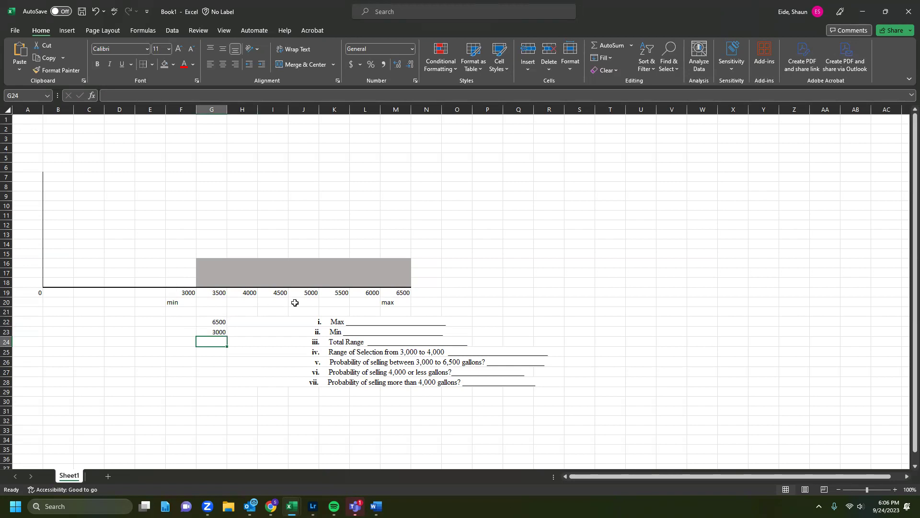
{"action": "type", "text": "3500"}
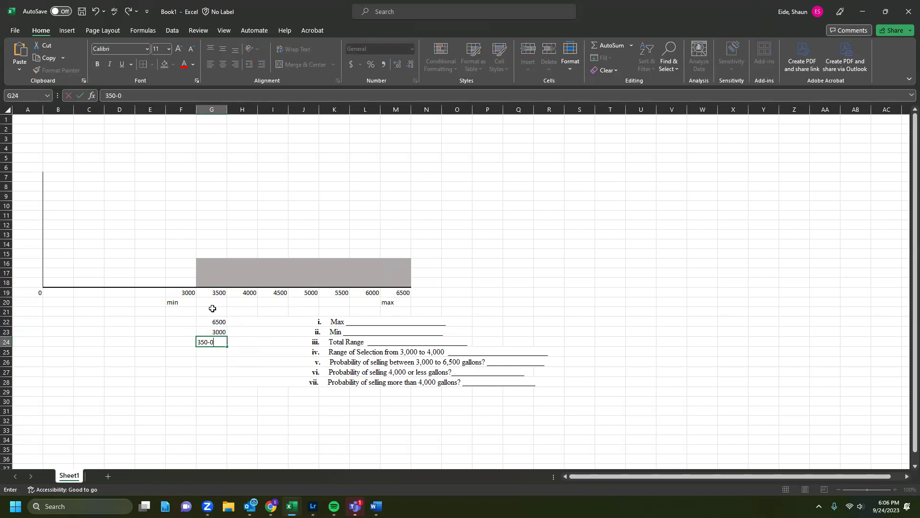
{"action": "key", "text": "Return"}
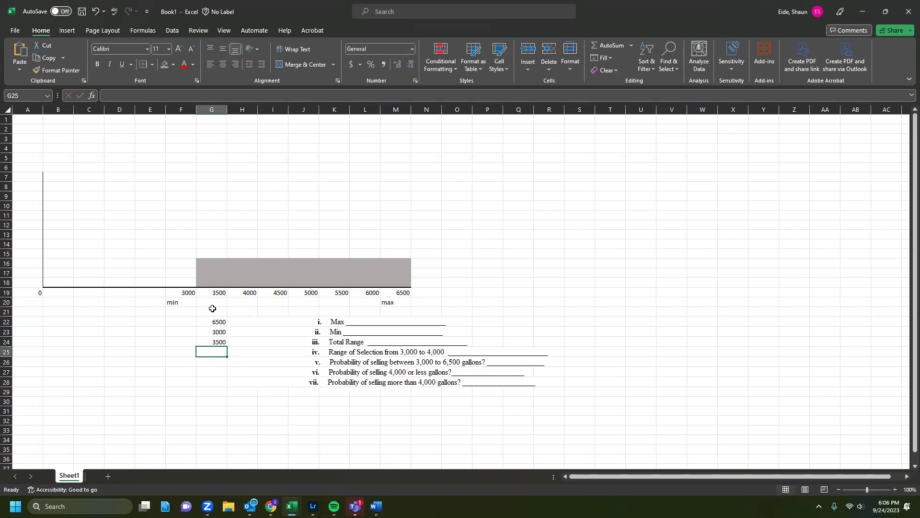
Step: Enter 1000 in G25 as the range of selection from 3,000 to 4,000
{"action": "left_click_drag", "start_coordinate": [332, 355], "coordinate": [437, 352]}
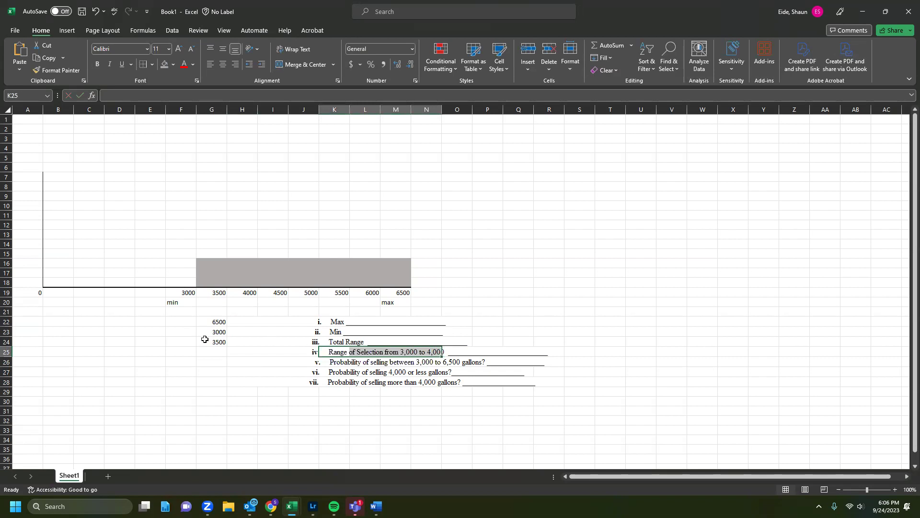
{"action": "left_click", "coordinate": [213, 350]}
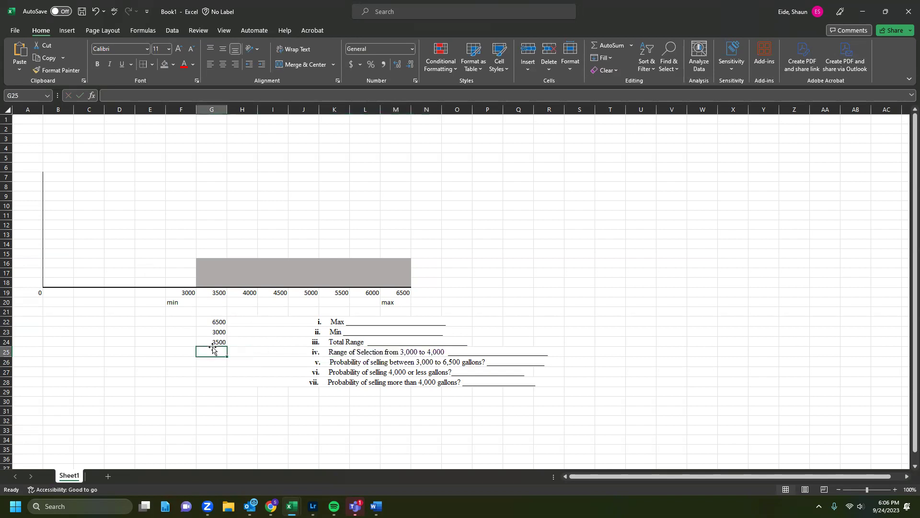
{"action": "type", "text": "1000"}
{"action": "key", "text": "Return"}
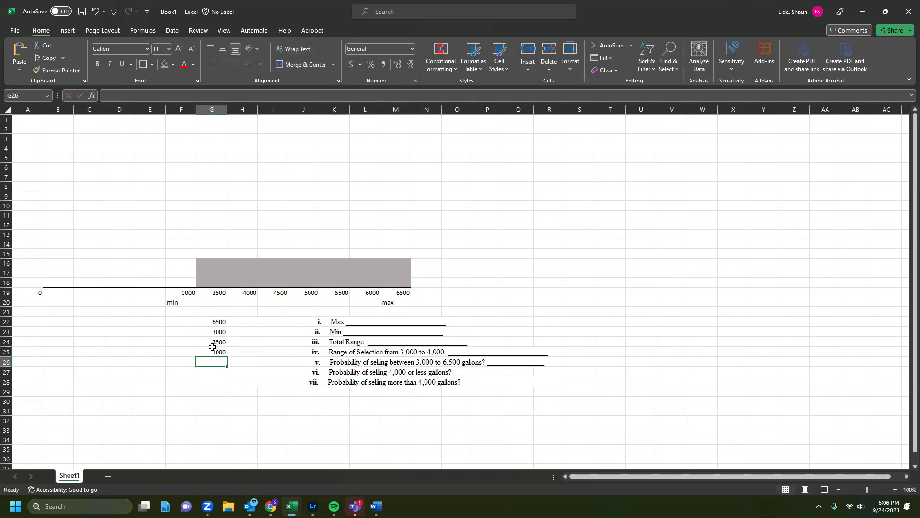
Step: Shade the part of the distribution between 3000 and 4000, cells G16:H18, in dark gray
{"action": "left_click_drag", "start_coordinate": [207, 261], "coordinate": [244, 281]}
{"action": "left_click", "coordinate": [173, 65]}
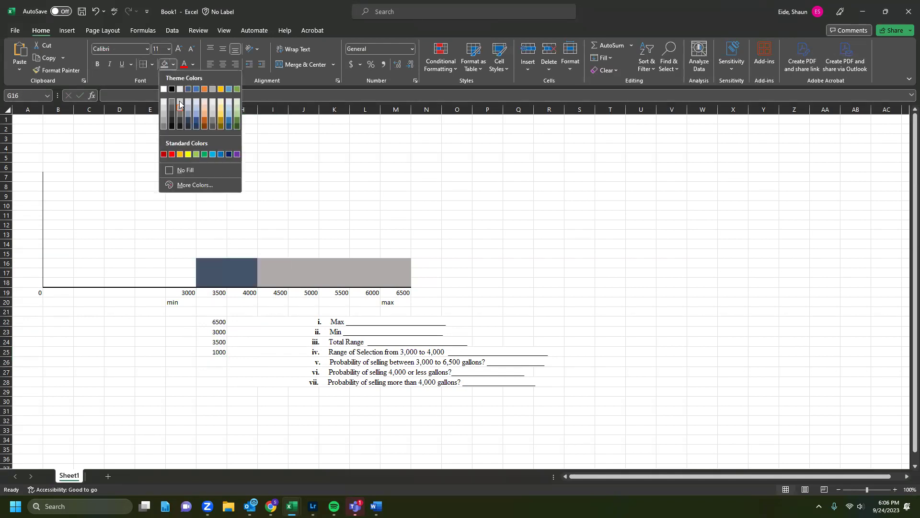
{"action": "left_click", "coordinate": [180, 122]}
{"action": "left_click", "coordinate": [158, 176]}
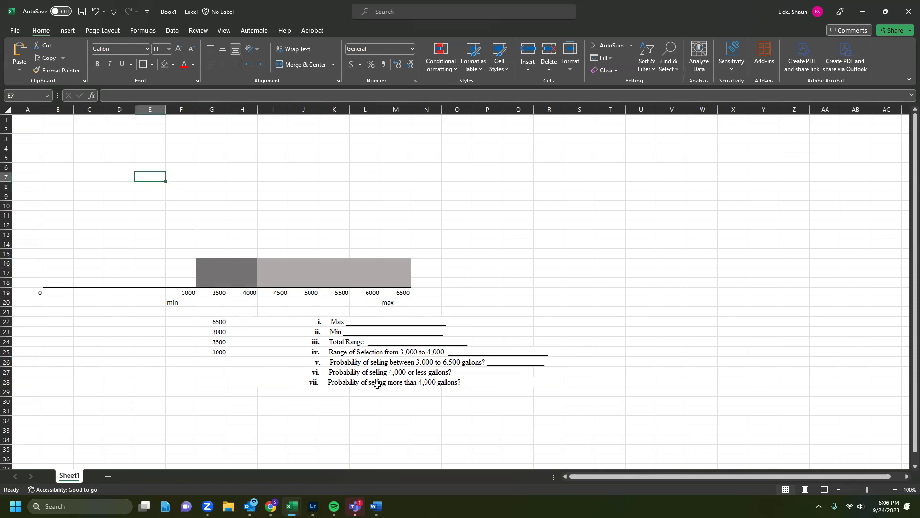
Step: Answer the probability of selling between 3,000 and 6,500 gallons with "1 or 100%" in G26
{"action": "left_click_drag", "start_coordinate": [330, 364], "coordinate": [544, 365]}
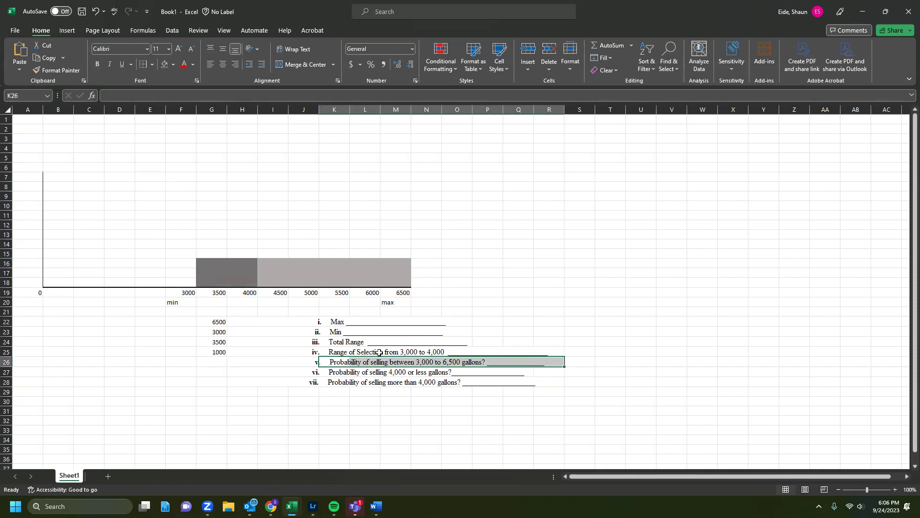
{"action": "left_click", "coordinate": [167, 402]}
{"action": "left_click_drag", "start_coordinate": [200, 261], "coordinate": [410, 285]}
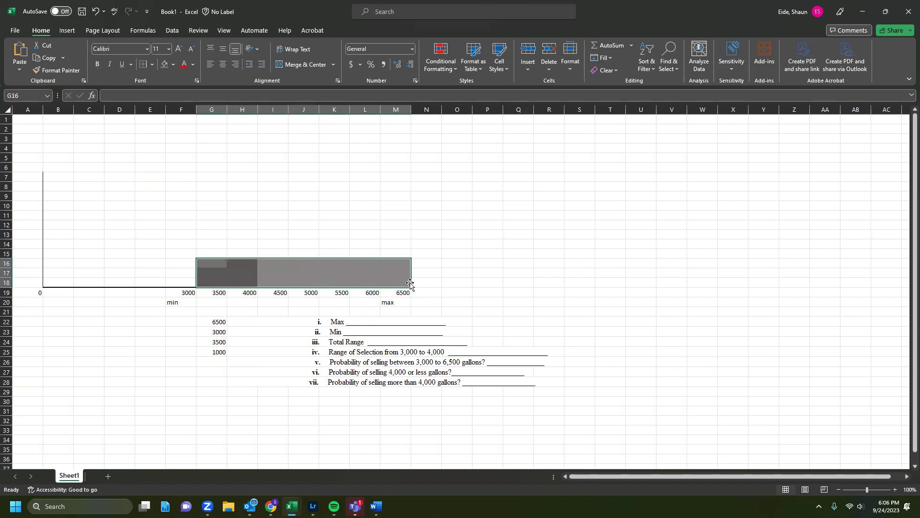
{"action": "left_click", "coordinate": [242, 368]}
{"action": "left_click", "coordinate": [216, 361]}
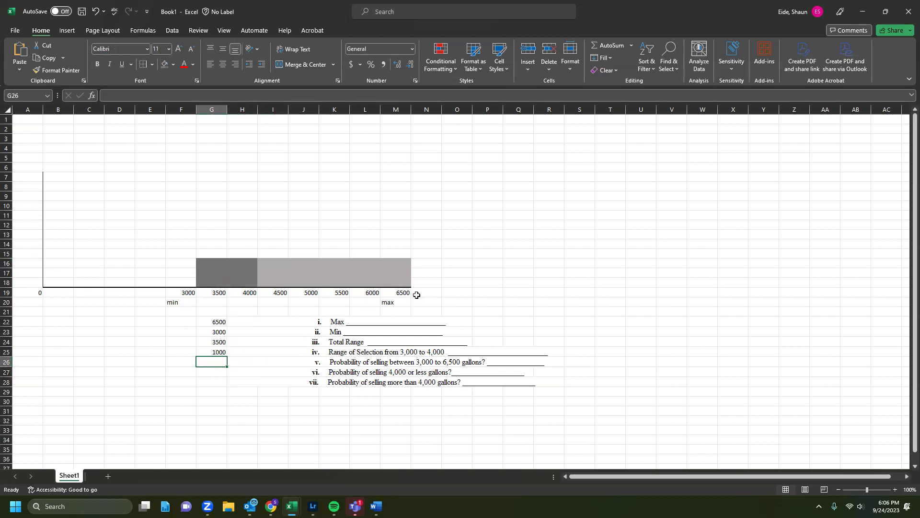
{"action": "type", "text": "1 or 100%"}
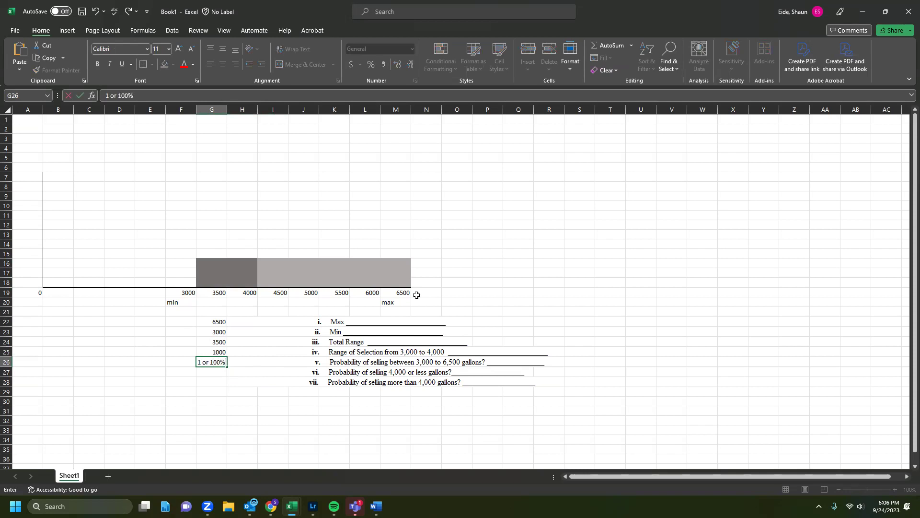
{"action": "key", "text": "Tab"}
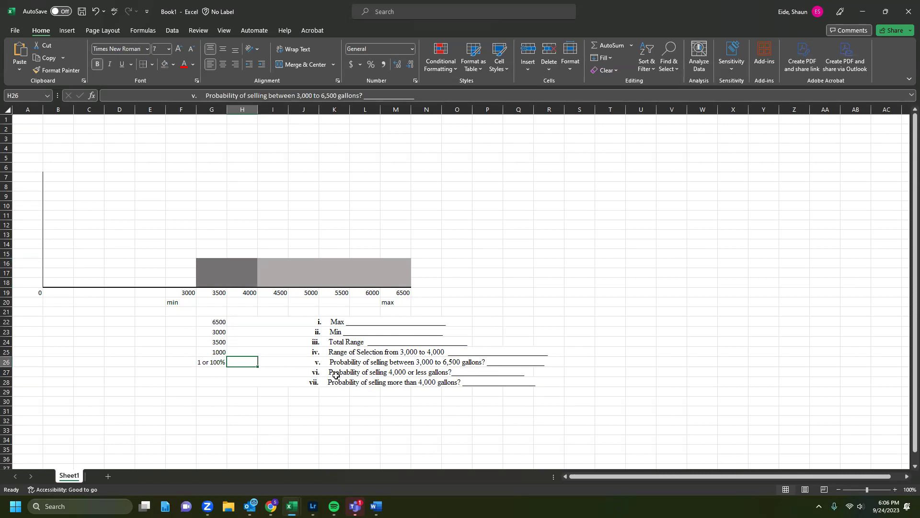
{"action": "left_click_drag", "start_coordinate": [335, 375], "coordinate": [336, 382]}
{"action": "left_click", "coordinate": [218, 398]}
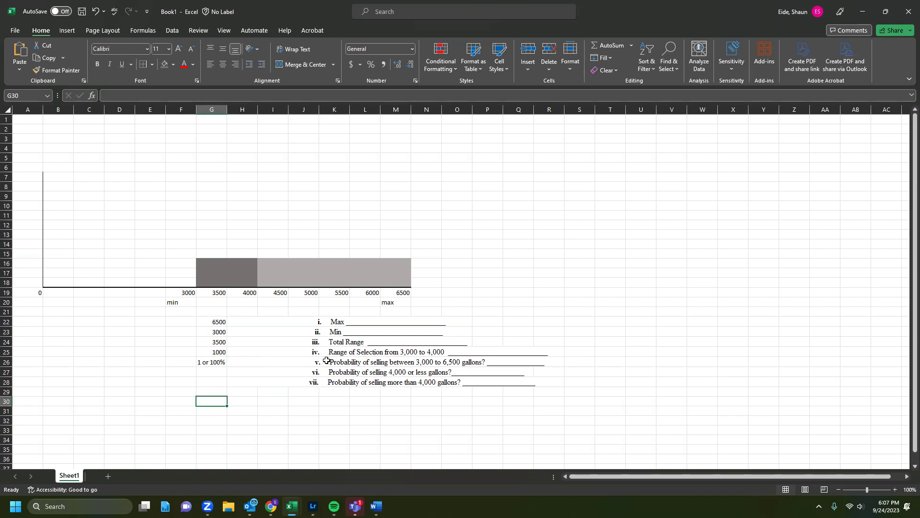
{"action": "left_click", "coordinate": [402, 362]}
{"action": "left_click_drag", "start_coordinate": [353, 342], "coordinate": [212, 341]}
{"action": "left_click", "coordinate": [212, 341]}
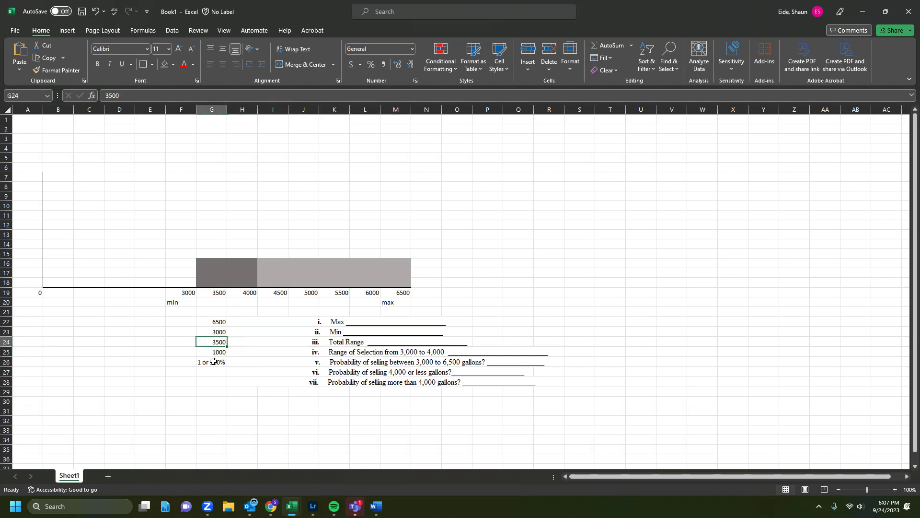
Step: Add the label "height" in H21, above the question list
{"action": "left_click", "coordinate": [213, 310]}
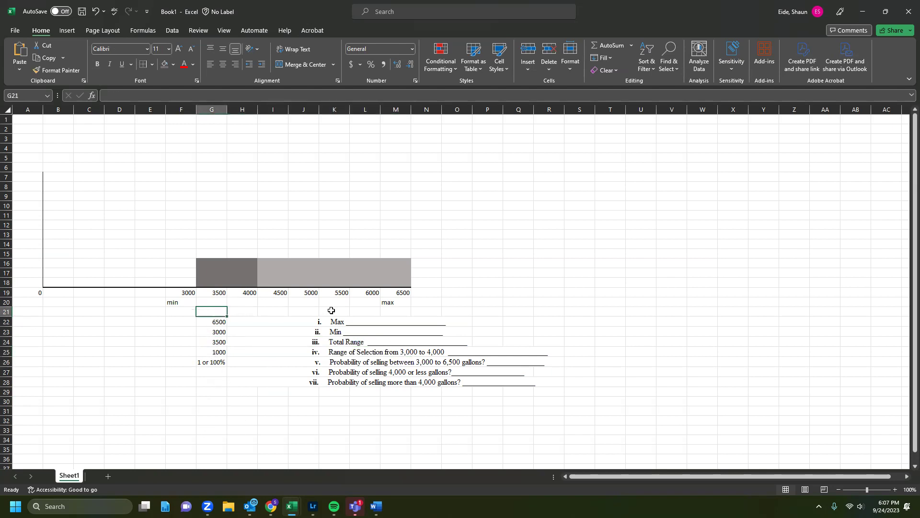
{"action": "left_click", "coordinate": [252, 314]}
{"action": "type", "text": "he"}
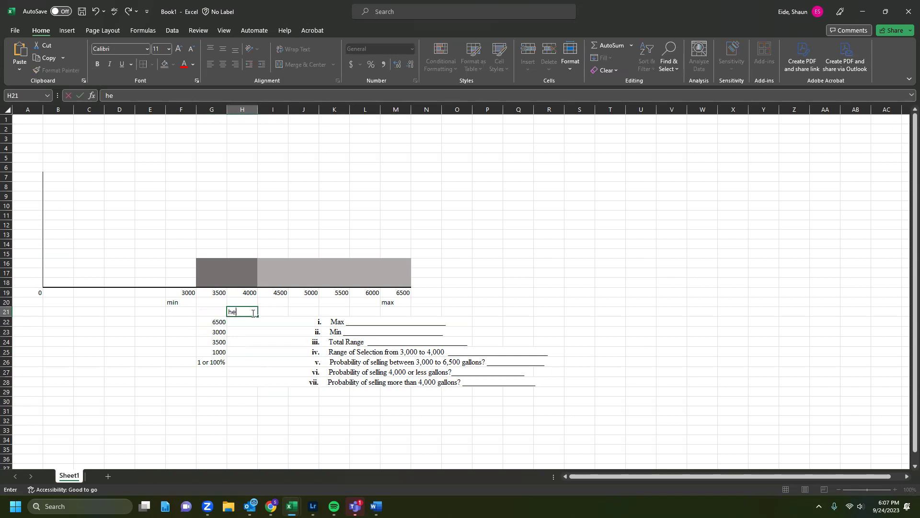
{"action": "type", "text": "ight"}
{"action": "key", "text": "Left"}
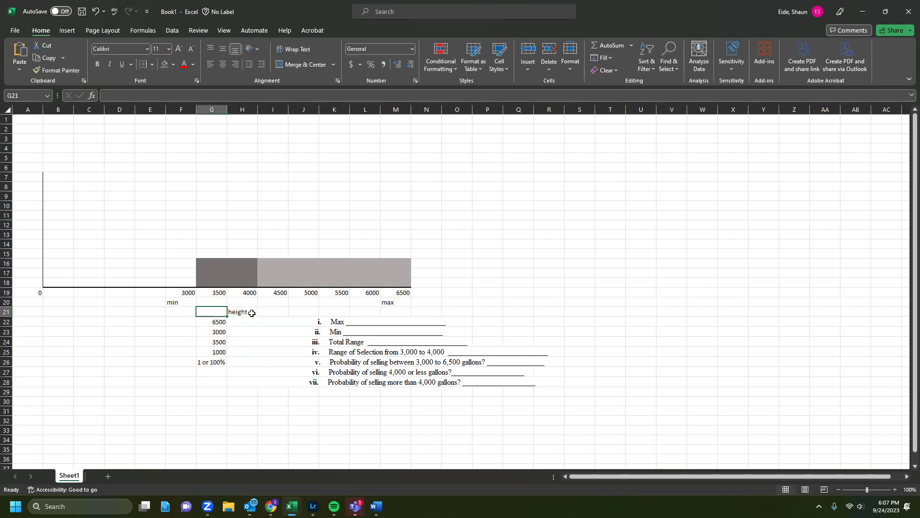
Step: Write the area relation "bxh=1" above the distribution in H10
{"action": "left_click", "coordinate": [252, 205]}
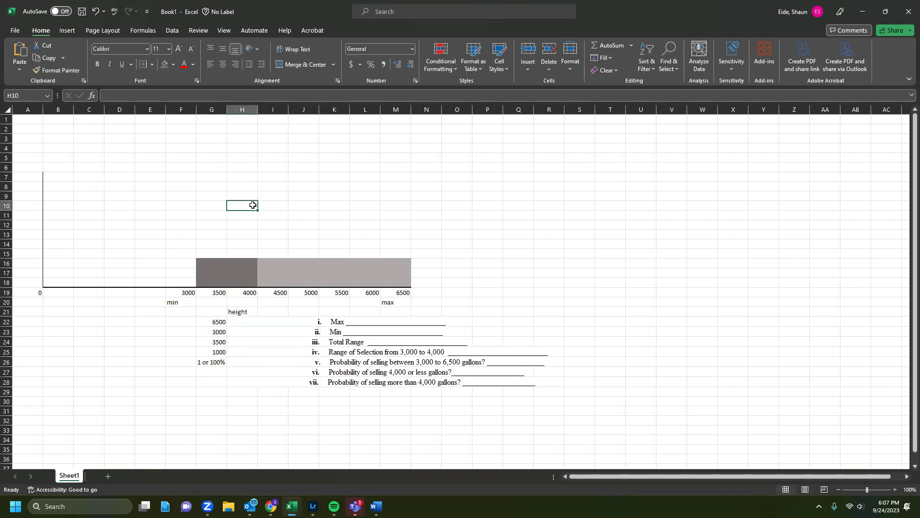
{"action": "type", "text": "bxh=1"}
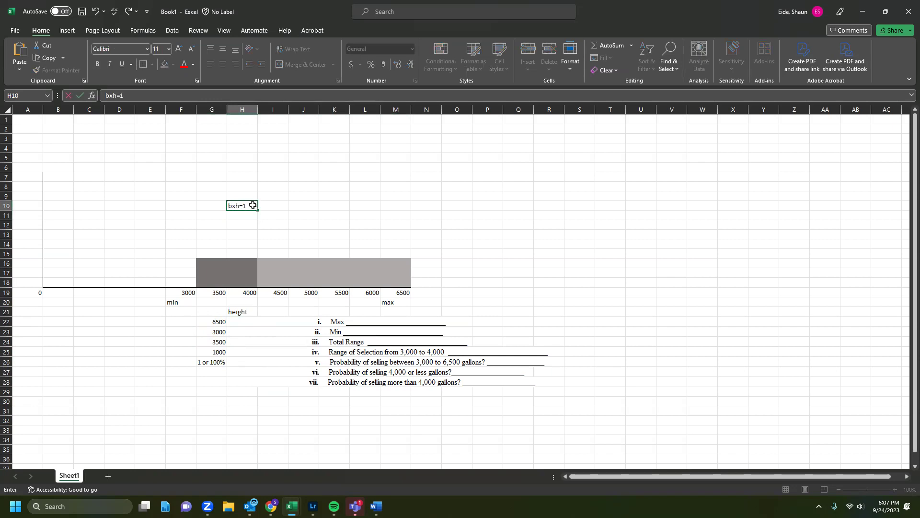
{"action": "key", "text": "Return"}
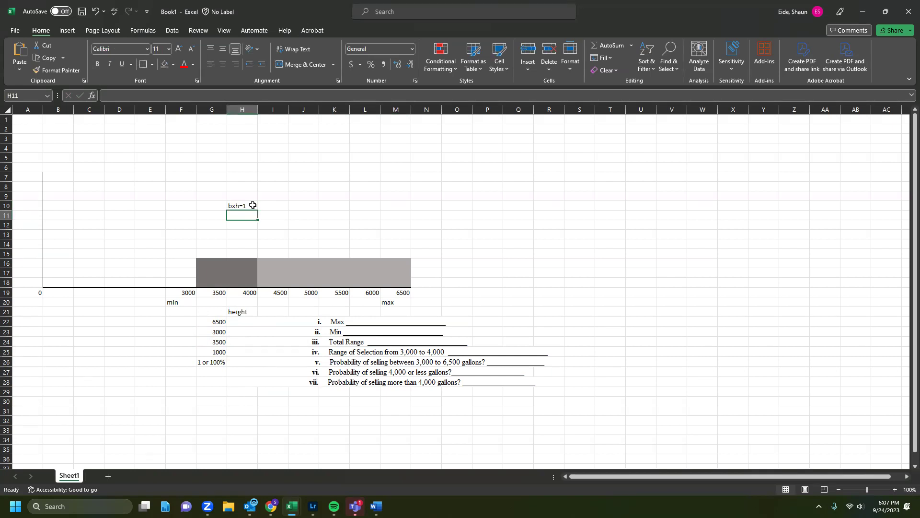
Step: Enter the base 3500 in H11 and calculate the height beside it in I11 with =1/3500
{"action": "type", "text": "5"}
{"action": "type", "text": "50"}
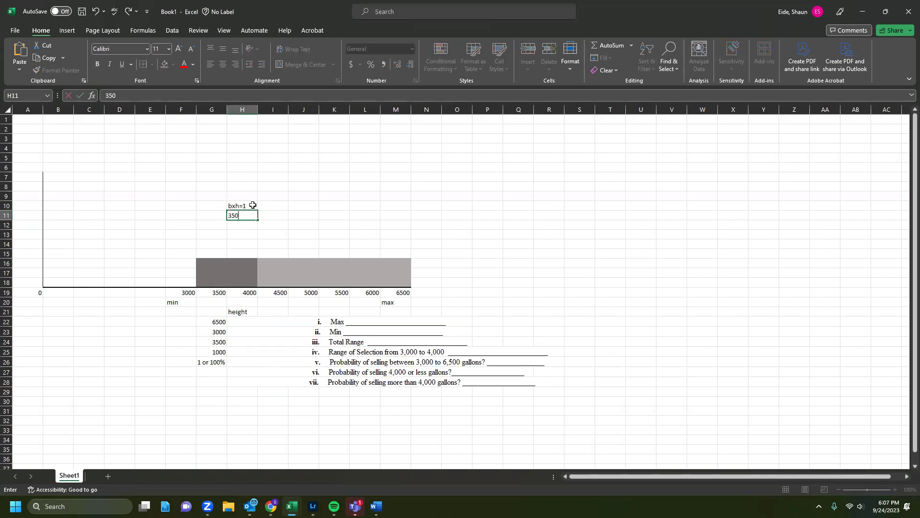
{"action": "type", "text": "0"}
{"action": "key", "text": "Tab"}
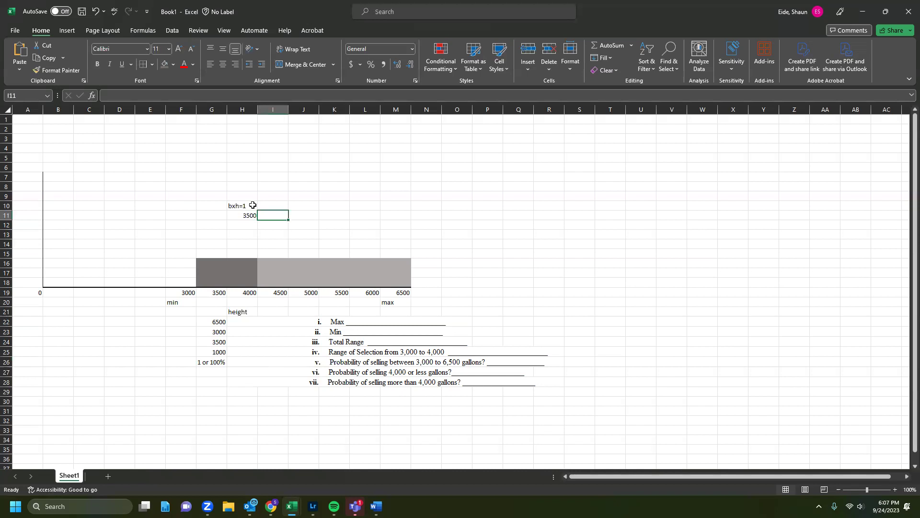
{"action": "type", "text": "=1/3500"}
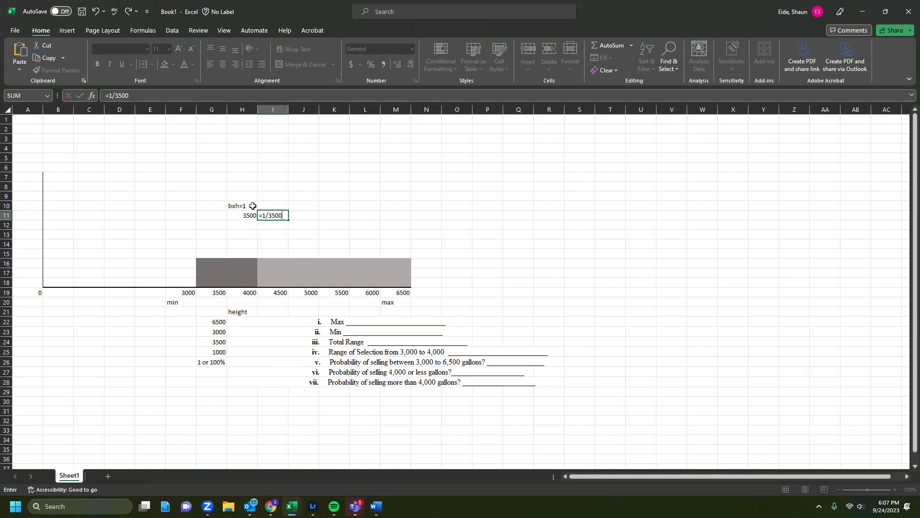
{"action": "key", "text": "Tab"}
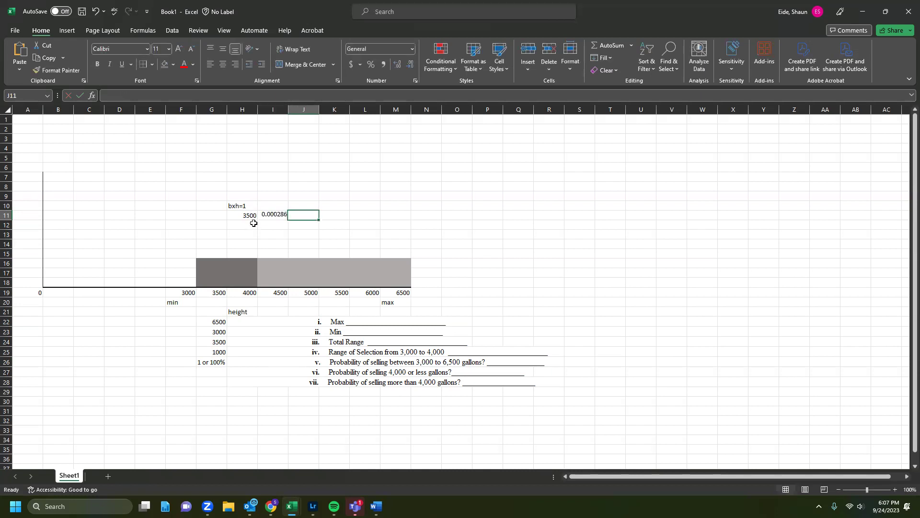
Step: Check the total area in J11 by multiplying the base by the height with =H11*I11
{"action": "type", "text": "="}
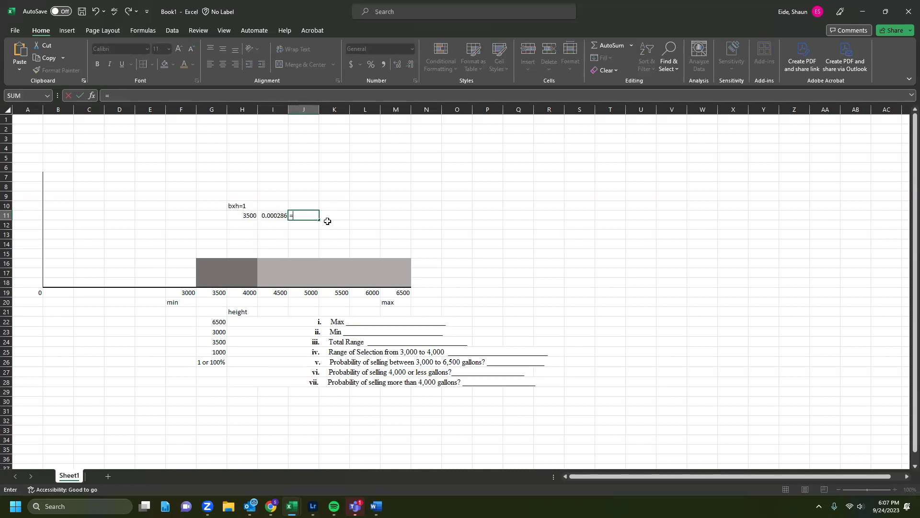
{"action": "left_click", "coordinate": [249, 215]}
{"action": "type", "text": "*"}
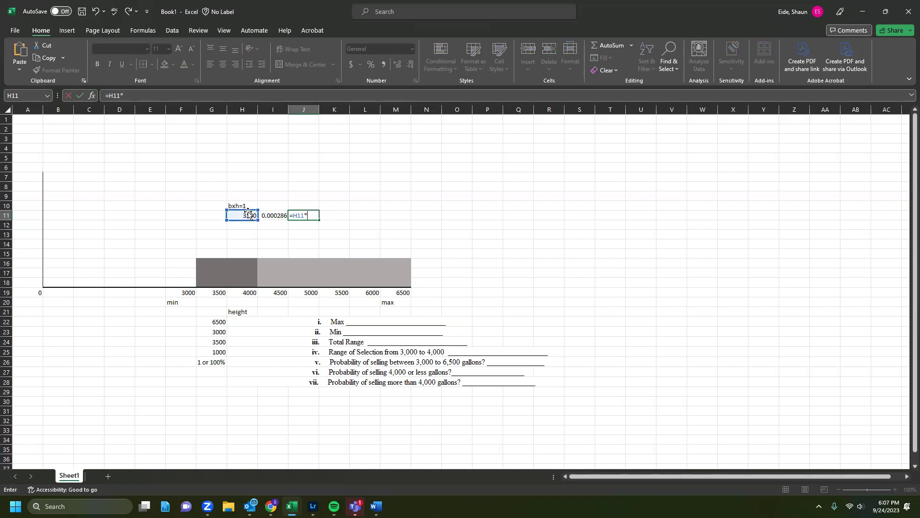
{"action": "left_click", "coordinate": [280, 215]}
{"action": "key", "text": "Return"}
{"action": "left_click", "coordinate": [311, 215]}
Step: Copy the calculated height from I11 and paste it as a value into E16 beside the distribution
{"action": "left_click", "coordinate": [281, 215]}
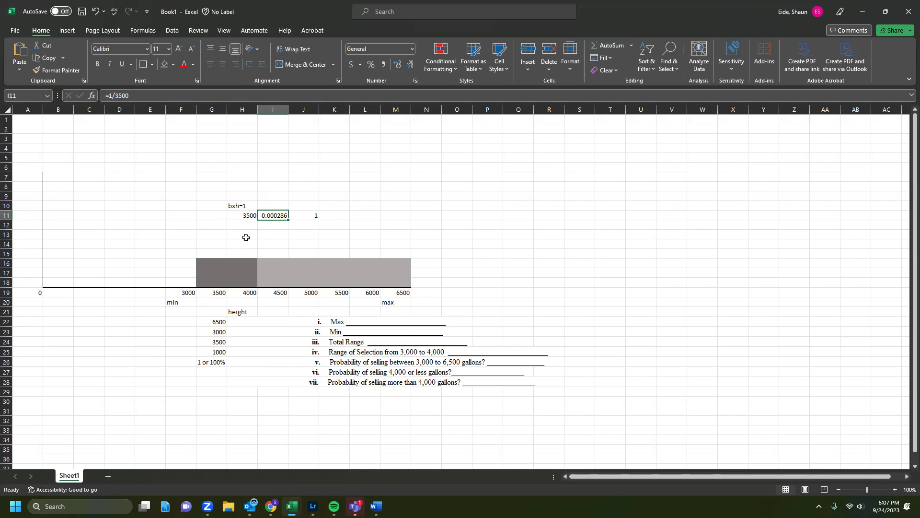
{"action": "key", "text": "ctrl+c"}
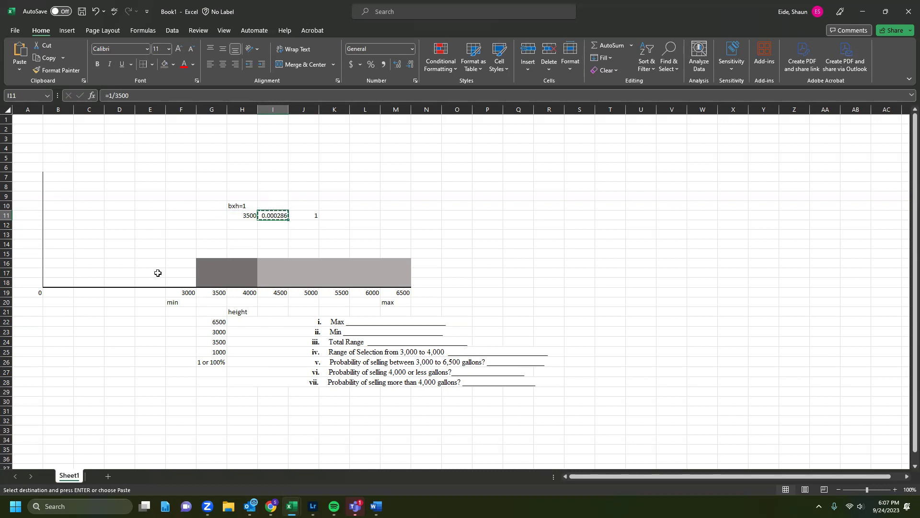
{"action": "left_click", "coordinate": [157, 263]}
{"action": "left_click", "coordinate": [25, 77]}
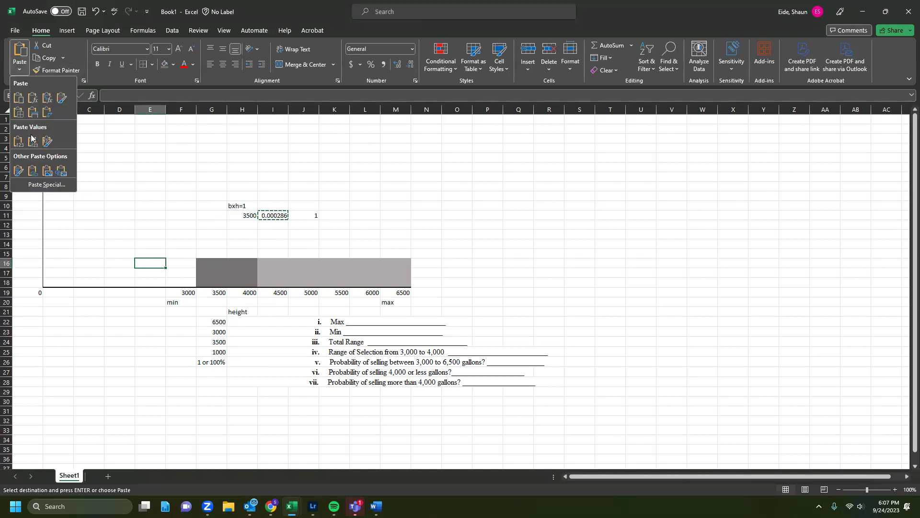
{"action": "left_click", "coordinate": [26, 140]}
{"action": "left_click", "coordinate": [110, 263]}
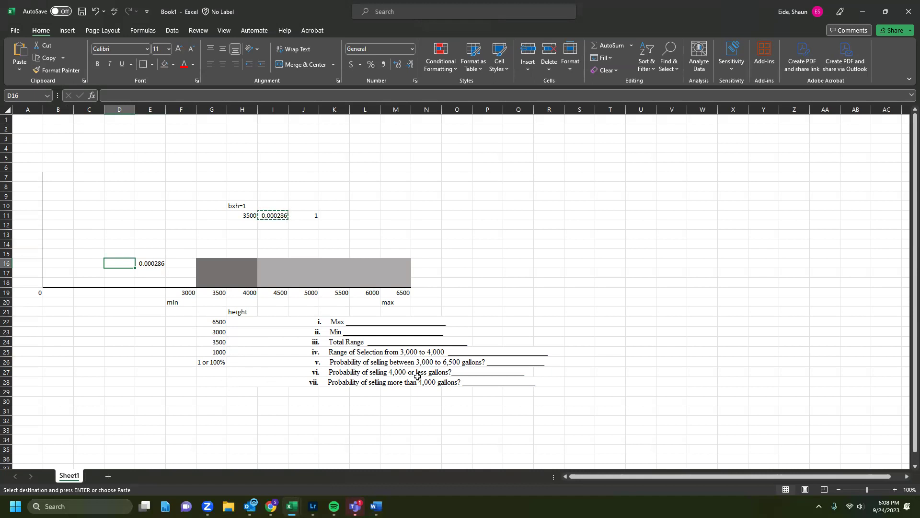
Step: Enter the base 1000 in H13 and copy the height from E16 into I13
{"action": "left_click", "coordinate": [150, 265]}
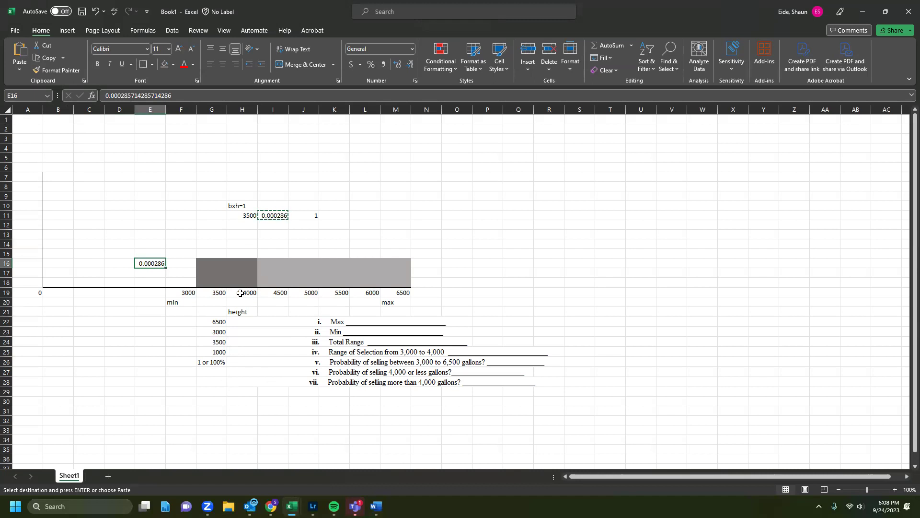
{"action": "left_click", "coordinate": [234, 231]}
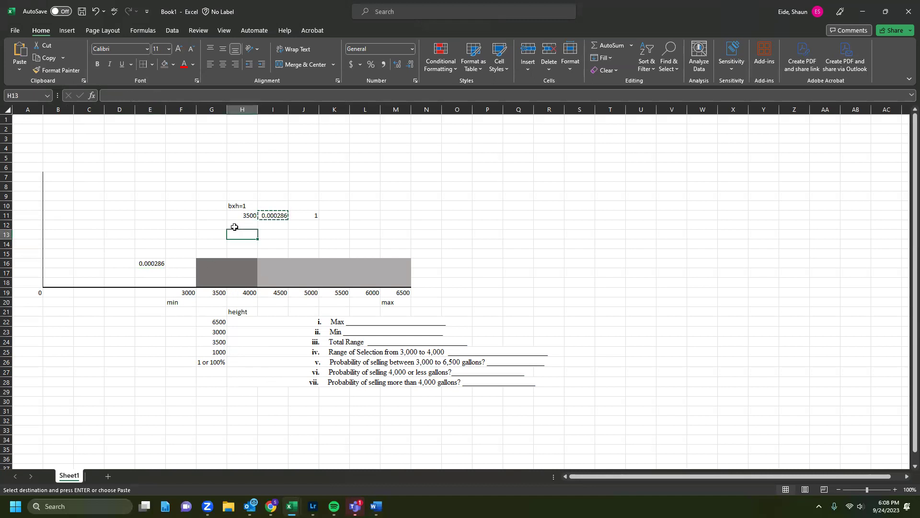
{"action": "type", "text": "10"}
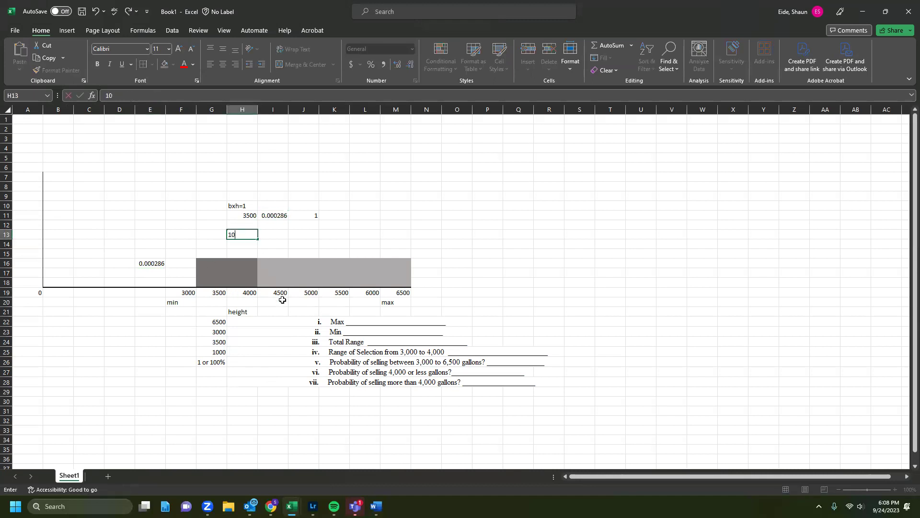
{"action": "type", "text": "00"}
{"action": "key", "text": "Tab"}
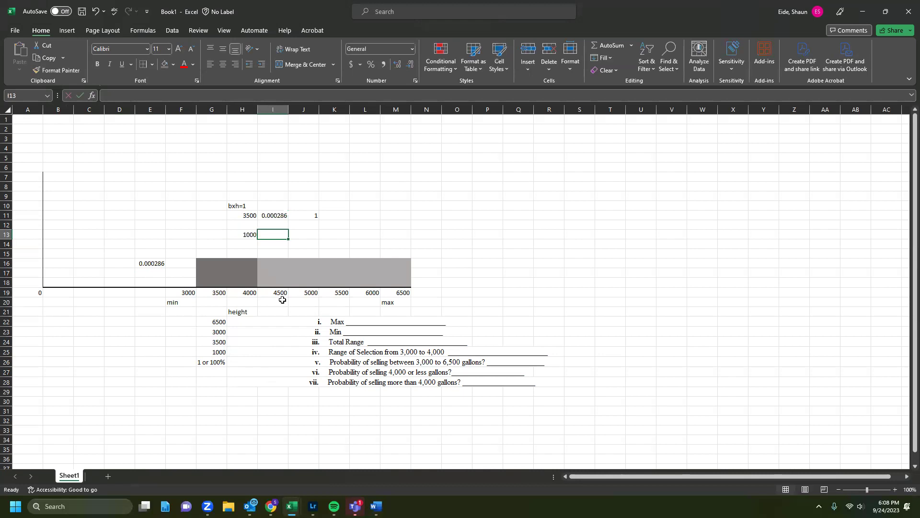
{"action": "left_click", "coordinate": [163, 265]}
{"action": "key", "text": "ctrl+c"}
{"action": "left_click", "coordinate": [275, 234]}
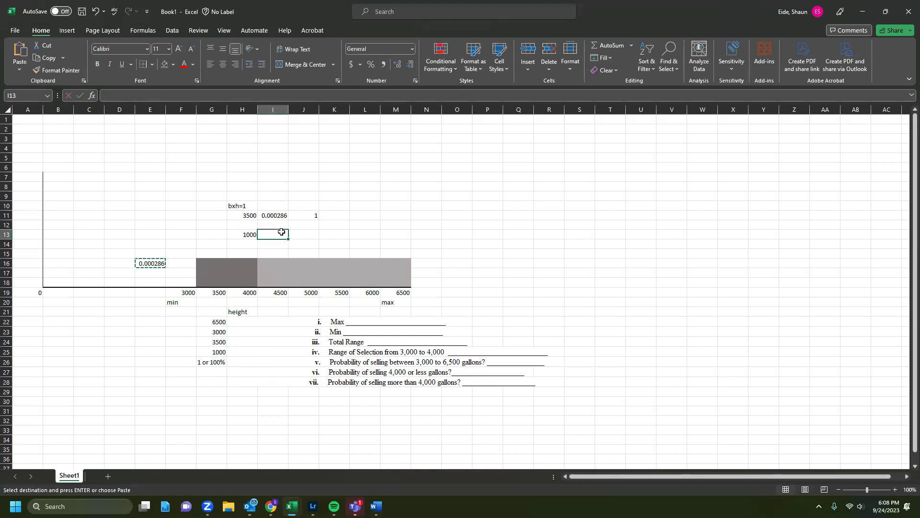
{"action": "key", "text": "ctrl+v"}
Step: Calculate the area for 3,000 to 4,000 gallons in J13 with =H13*I13
{"action": "left_click", "coordinate": [305, 232]}
{"action": "type", "text": "="}
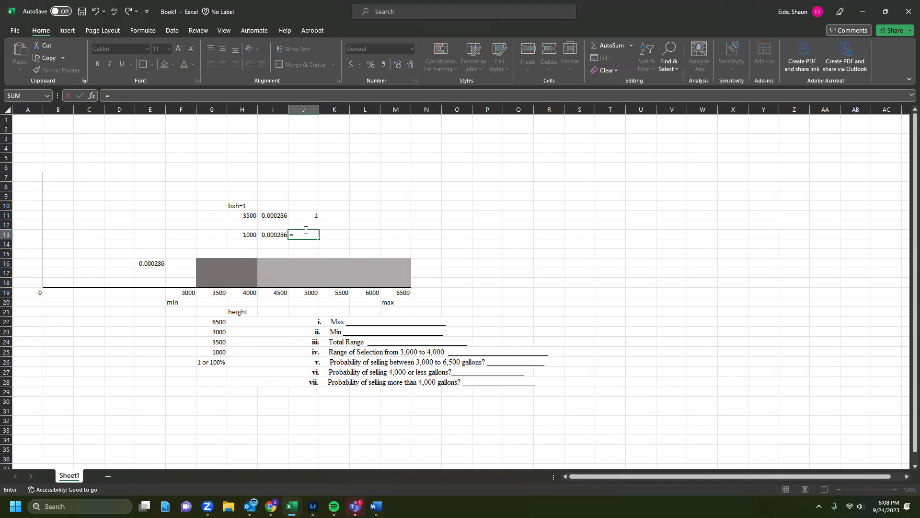
{"action": "left_click", "coordinate": [245, 236]}
{"action": "type", "text": "*"}
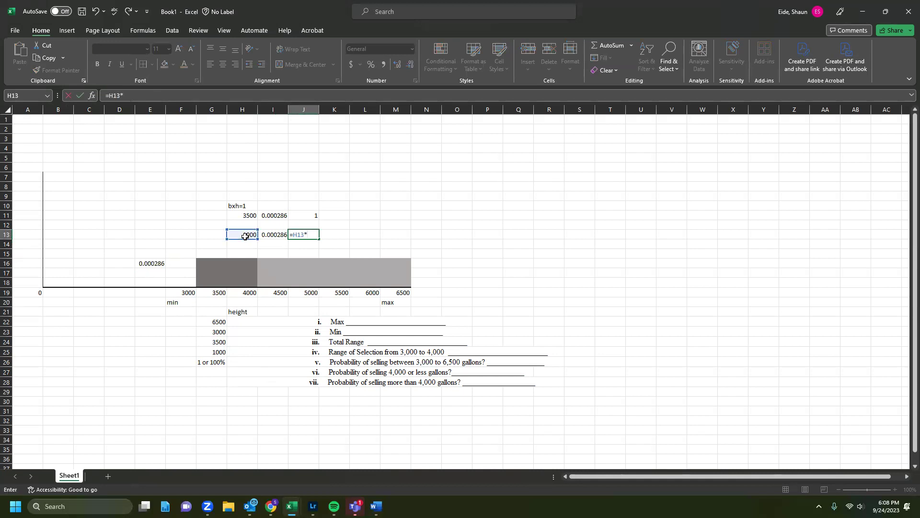
{"action": "left_click", "coordinate": [274, 236]}
{"action": "key", "text": "Return"}
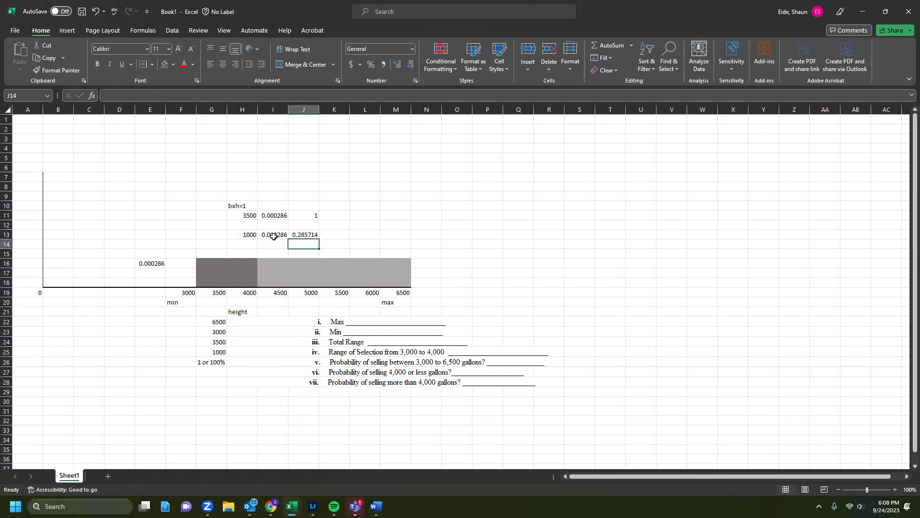
Step: Answer the probability of selling 4,000 or less gallons with 28.57 in G27
{"action": "left_click", "coordinate": [218, 375]}
{"action": "type", "text": "28"}
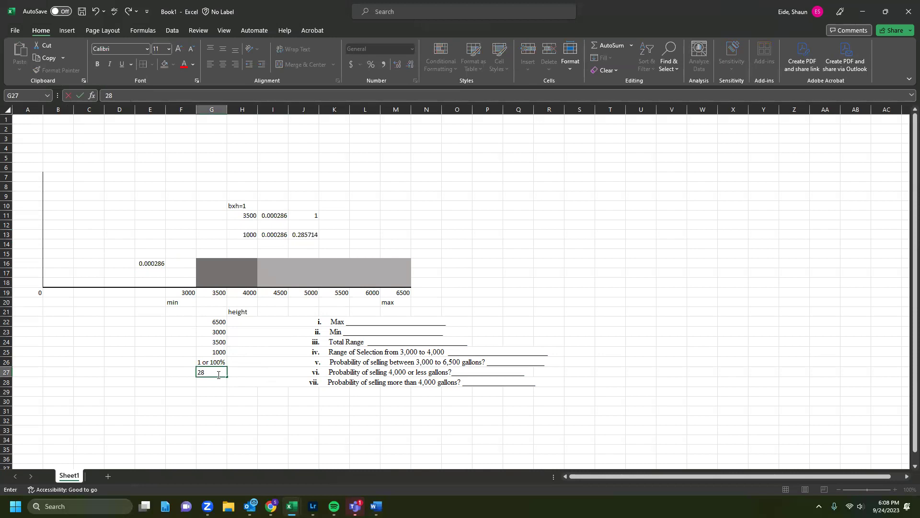
{"action": "type", "text": ".57"}
{"action": "key", "text": "Return"}
{"action": "left_click_drag", "start_coordinate": [190, 292], "coordinate": [252, 291]}
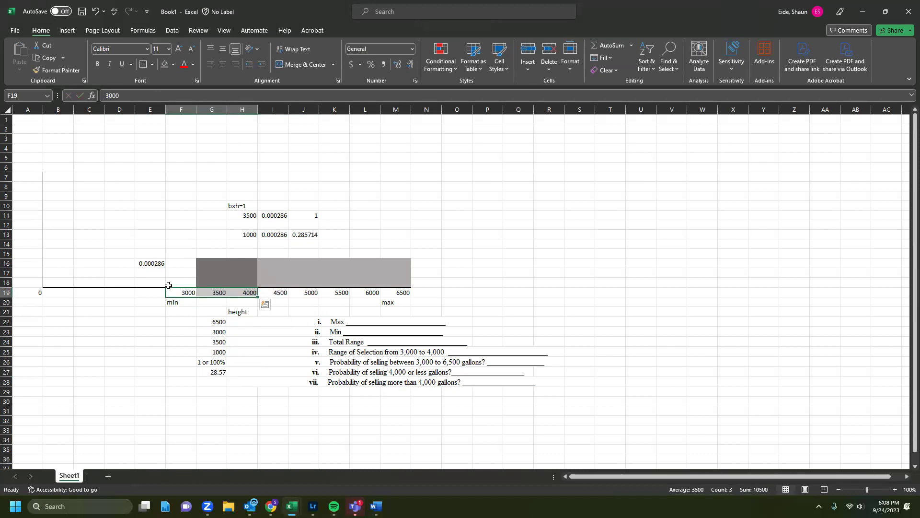
{"action": "left_click", "coordinate": [273, 391]}
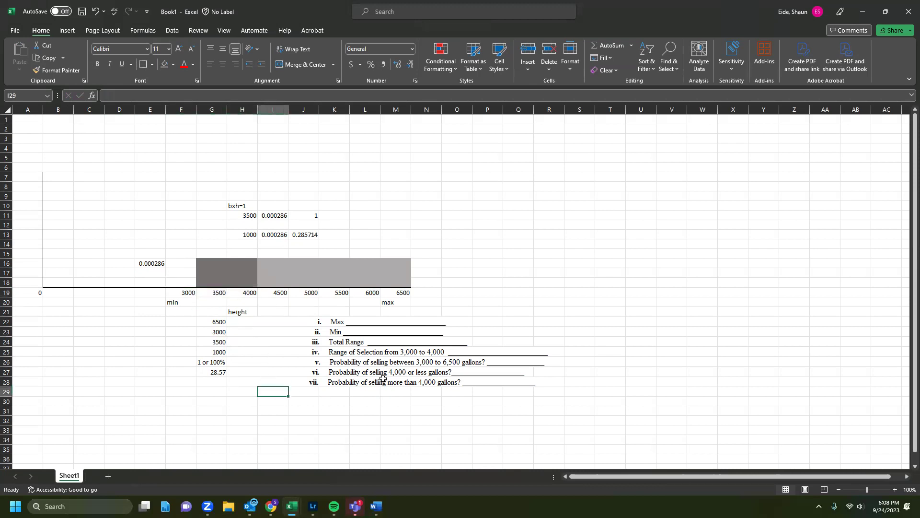
Step: Enter the complement formula =1-G27 in F28 for the probability of selling more than 4,000 gallons
{"action": "left_click", "coordinate": [213, 382]}
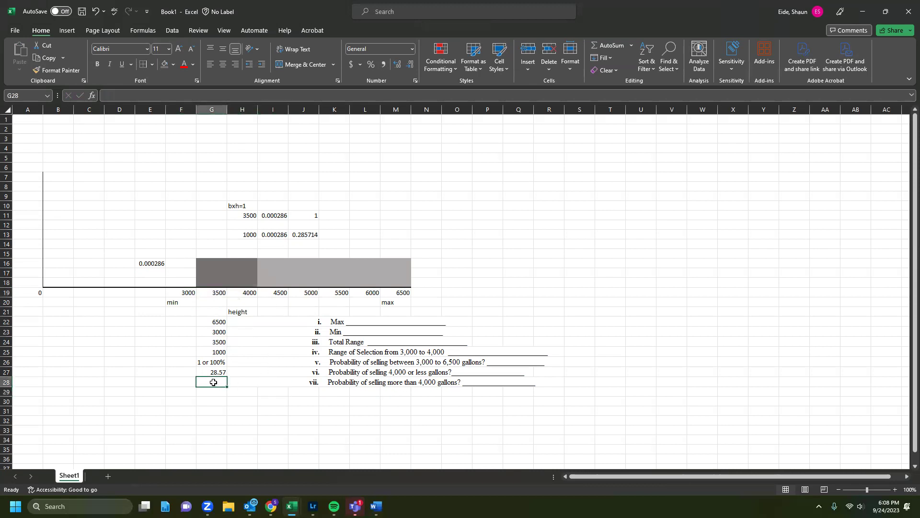
{"action": "left_click", "coordinate": [169, 382]}
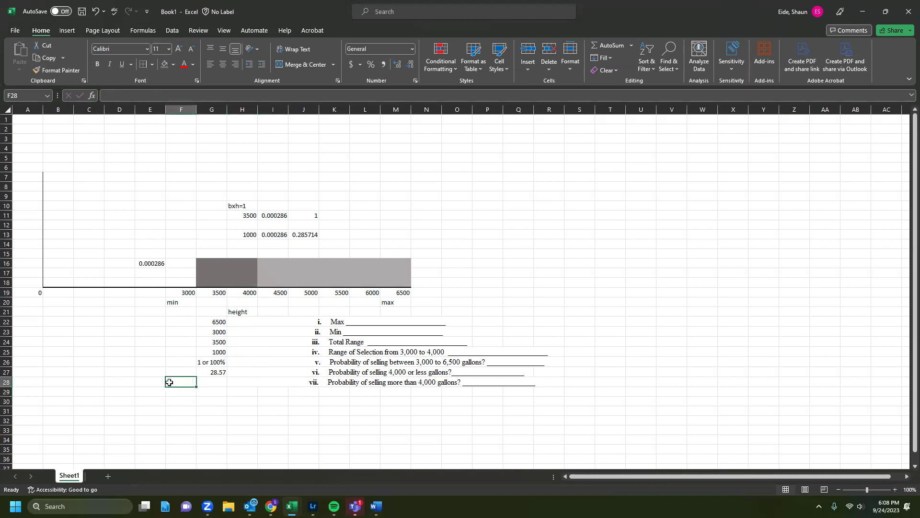
{"action": "type", "text": "="}
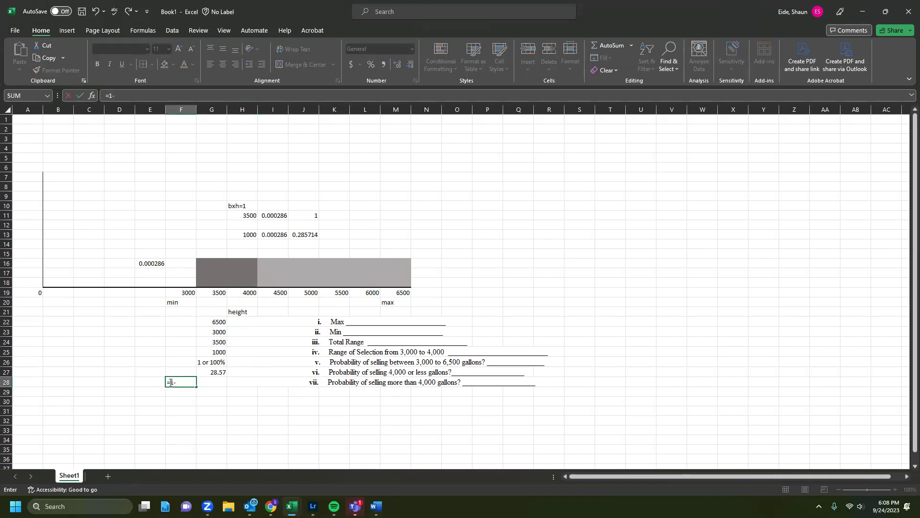
{"action": "type", "text": "1-"}
{"action": "left_click", "coordinate": [197, 372]}
{"action": "key", "text": "Return"}
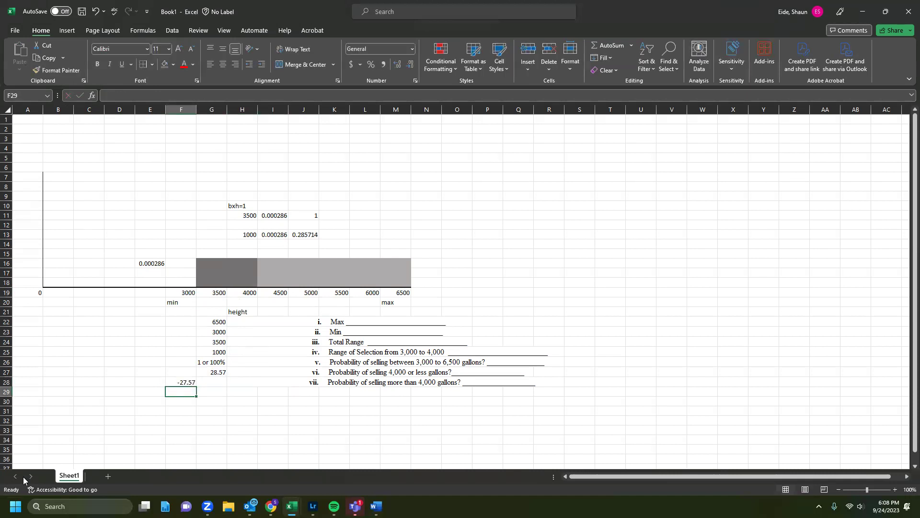
Step: Correct the complement formula in F28 to =100-G27
{"action": "left_click", "coordinate": [208, 373]}
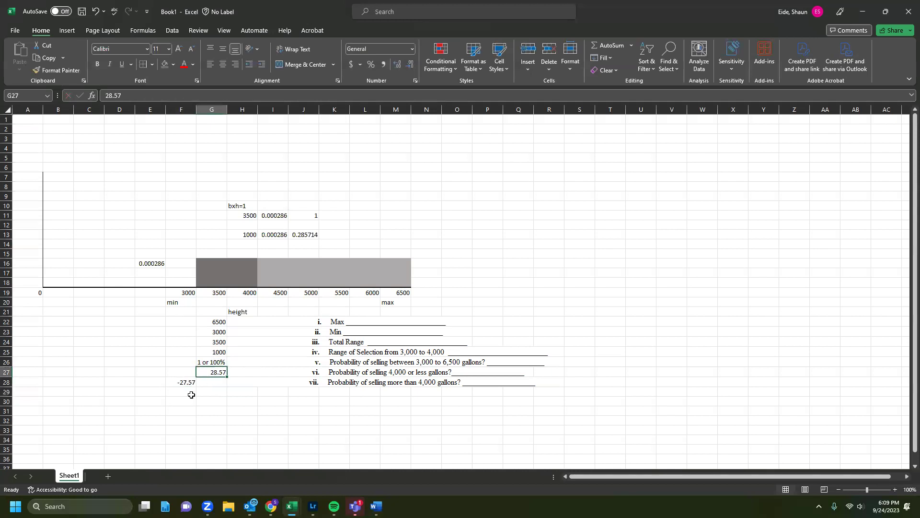
{"action": "left_click", "coordinate": [172, 382]}
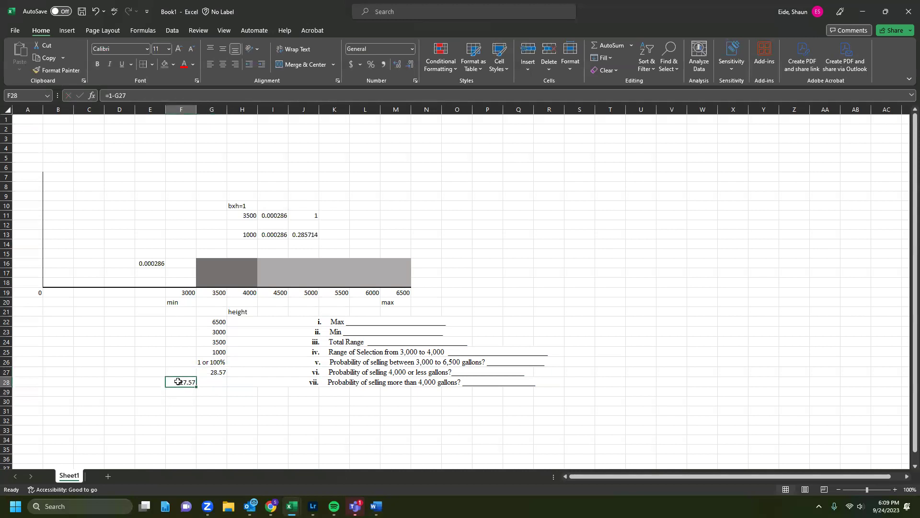
{"action": "left_click", "coordinate": [122, 96]}
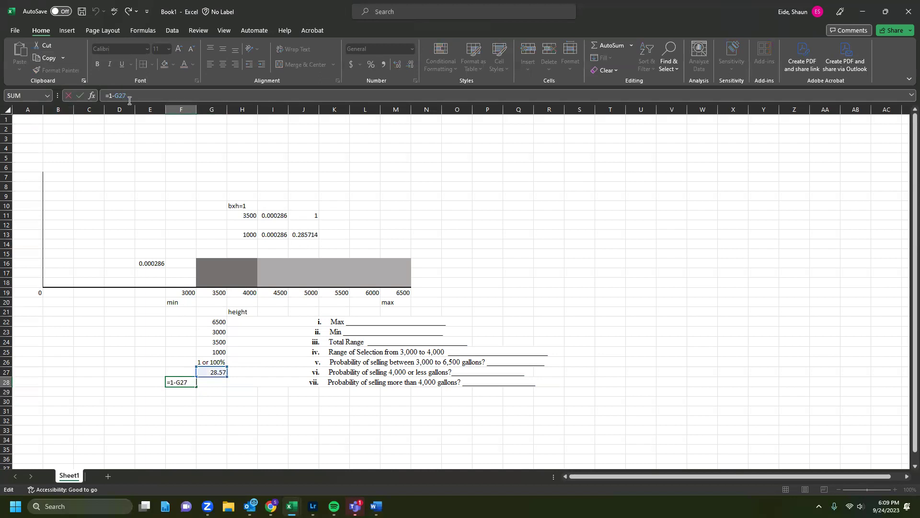
{"action": "double_click", "coordinate": [175, 382]}
{"action": "type", "text": "00"}
{"action": "key", "text": "Return"}
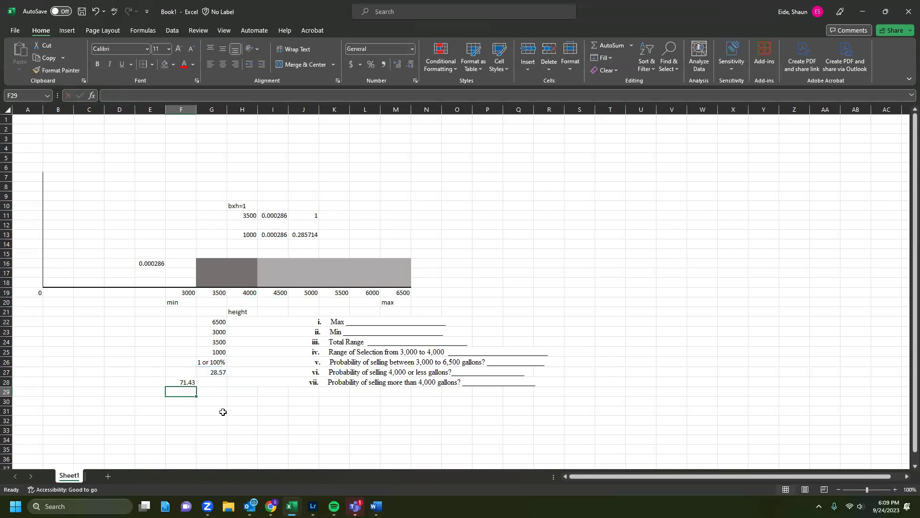
{"action": "left_click", "coordinate": [168, 382]}
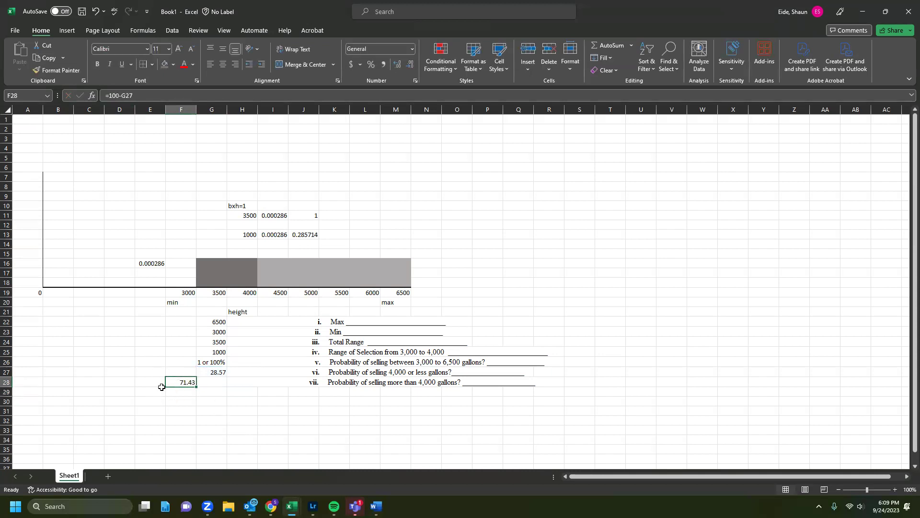
{"action": "left_click", "coordinate": [216, 386]}
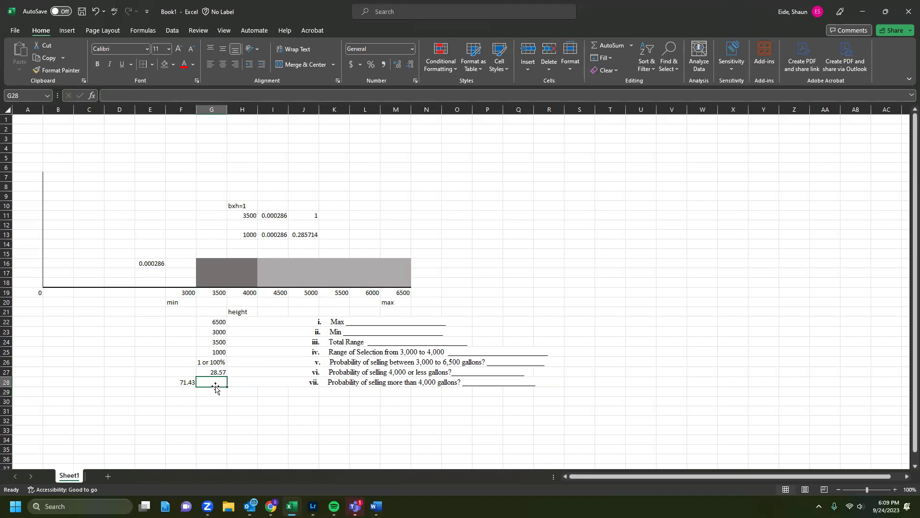
{"action": "key", "text": "BackSpace"}
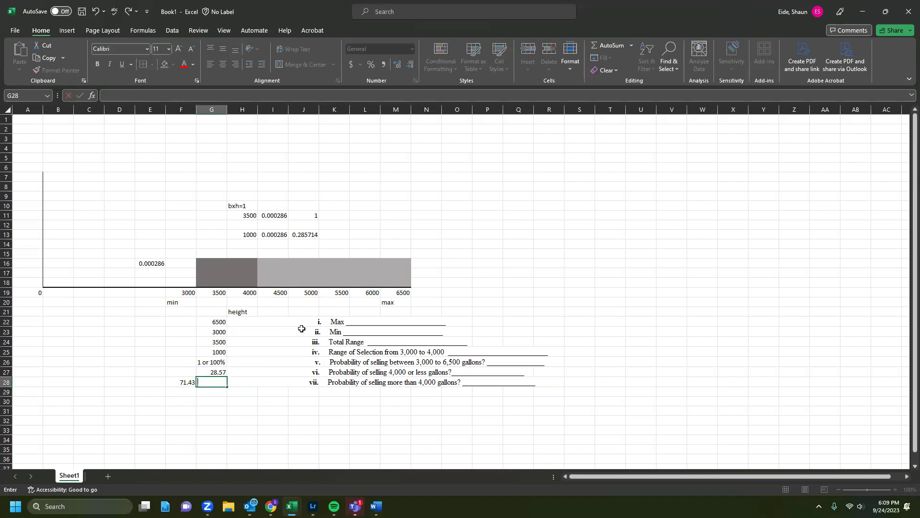
Step: Enter the base 2500 in H14 for the range above 4,000 gallons and copy the height from I13 into I14
{"action": "left_click_drag", "start_coordinate": [265, 283], "coordinate": [397, 280]}
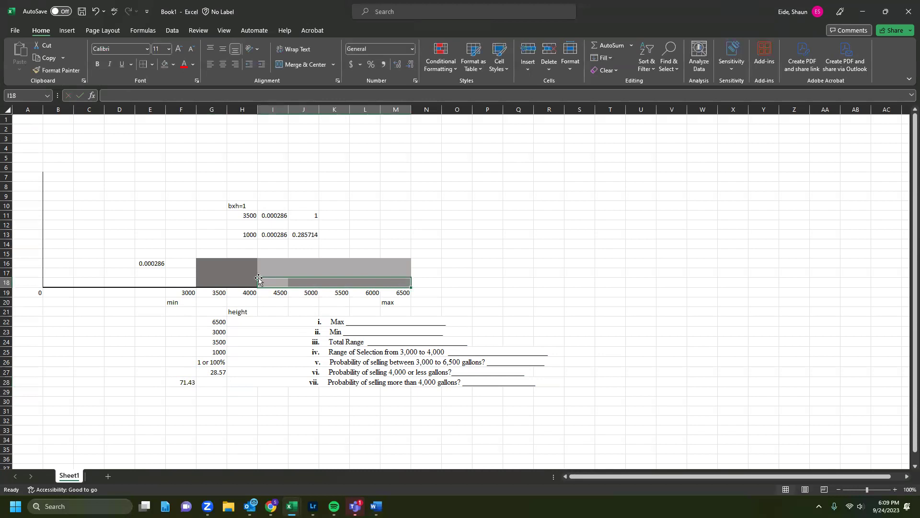
{"action": "left_click", "coordinate": [234, 243]}
{"action": "type", "text": "2500"}
{"action": "left_click", "coordinate": [279, 249]}
{"action": "left_click", "coordinate": [281, 231]}
{"action": "key", "text": "ctrl+c"}
{"action": "left_click", "coordinate": [276, 243]}
{"action": "key", "text": "ctrl+v"}
Step: Calculate the area above 4,000 gallons in J14 with =H14*I14
{"action": "left_click", "coordinate": [307, 245]}
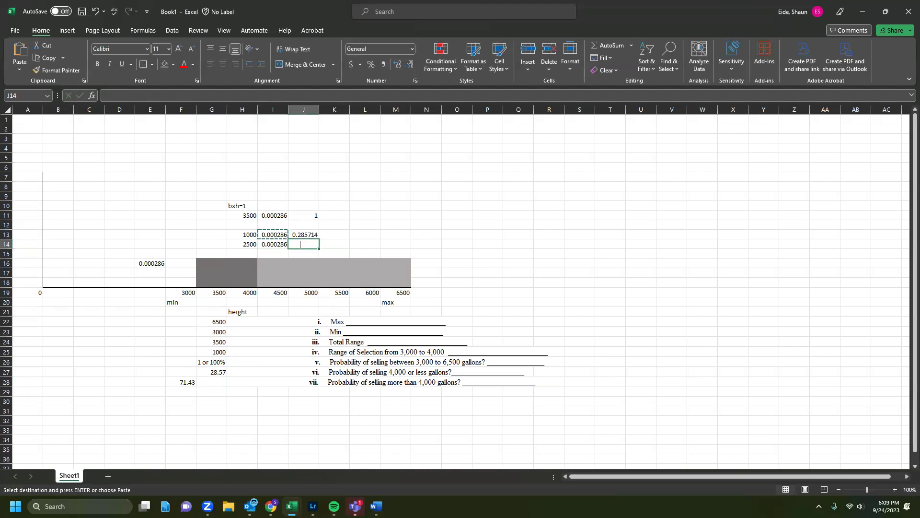
{"action": "type", "text": "="}
{"action": "left_click", "coordinate": [247, 245]}
{"action": "type", "text": "*"}
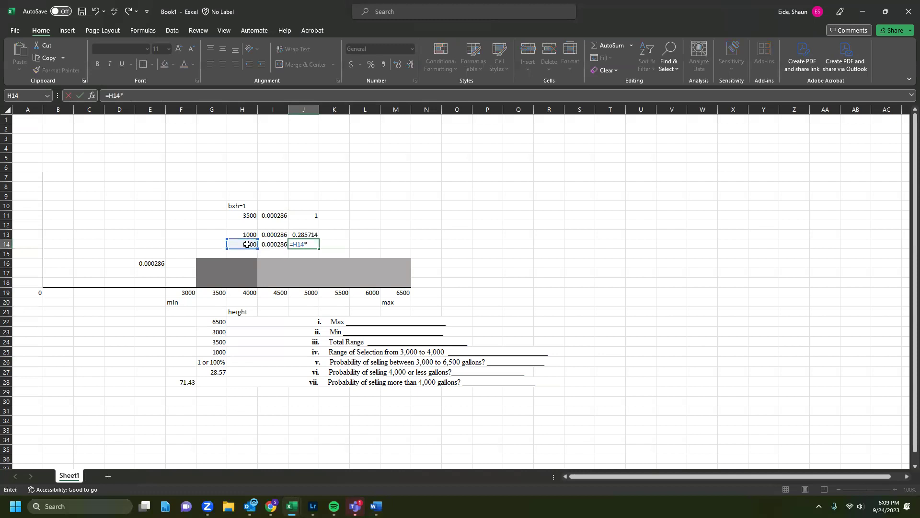
{"action": "left_click", "coordinate": [276, 244]}
{"action": "key", "text": "Return"}
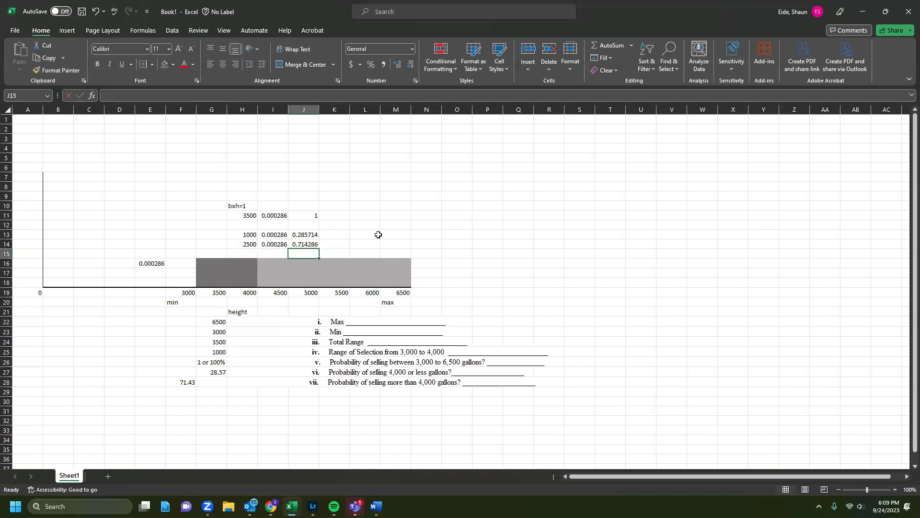
{"action": "left_click", "coordinate": [366, 234]}
{"action": "left_click", "coordinate": [272, 243]}
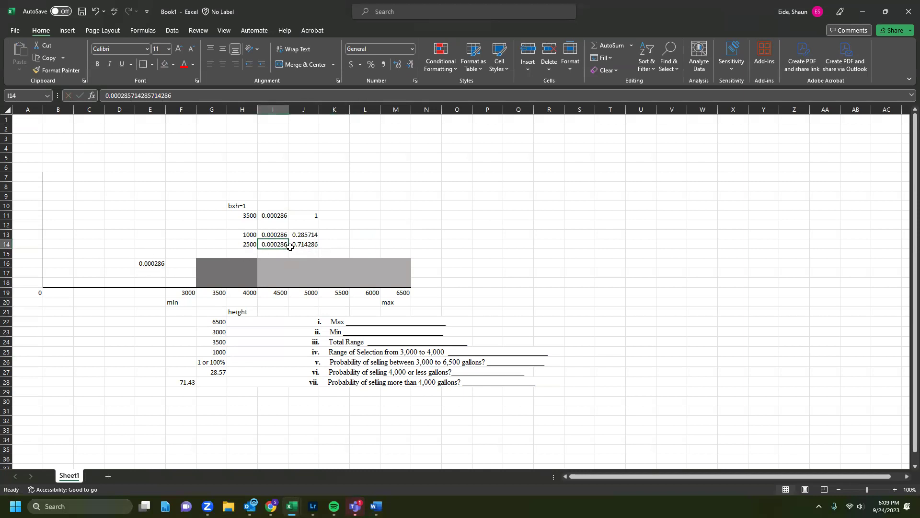
Step: Move the complement formula from F28 to G28 as the answer for selling more than 4,000 gallons
{"action": "left_click", "coordinate": [180, 380]}
{"action": "left_click", "coordinate": [209, 381]}
{"action": "left_click", "coordinate": [170, 379]}
{"action": "key", "text": "ctrl+c"}
{"action": "left_click", "coordinate": [217, 381]}
{"action": "key", "text": "Return"}
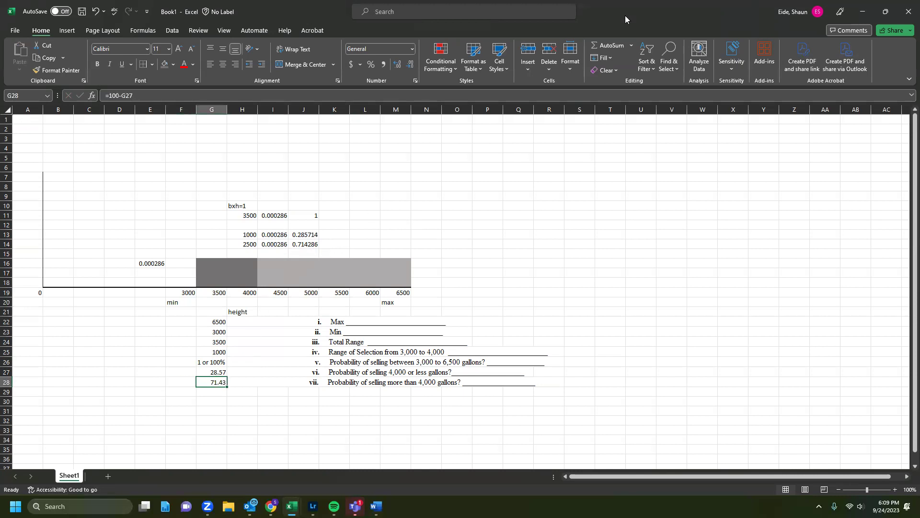
Step: Place the workbook side by side with the Continuous Probability Distributions worksheet in Word
{"action": "key", "text": "super+Left"}
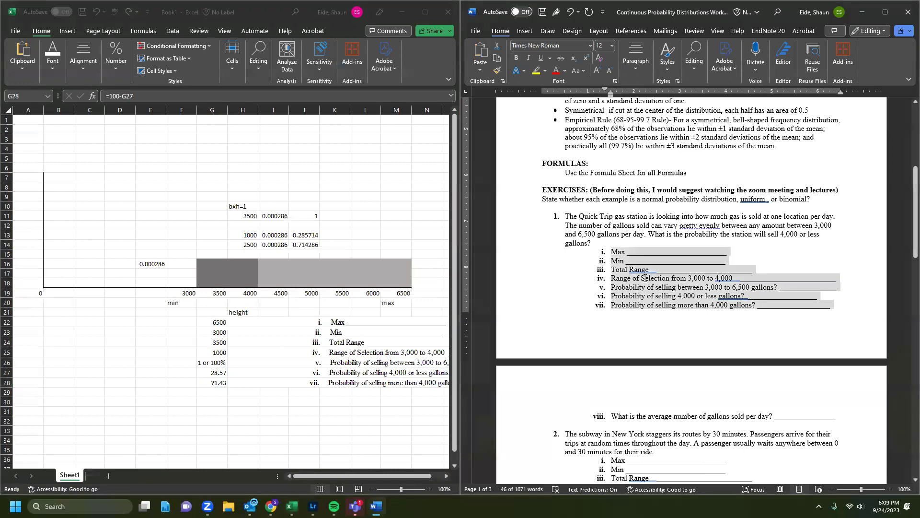
Step: Review the average-gallons question in the Word worksheet and the uniform distribution mean formula on the Unit 2 formula sheet PDF
{"action": "left_click", "coordinate": [645, 278]}
{"action": "scroll", "coordinate": [671, 298], "scroll_direction": "down", "scroll_amount": 4}
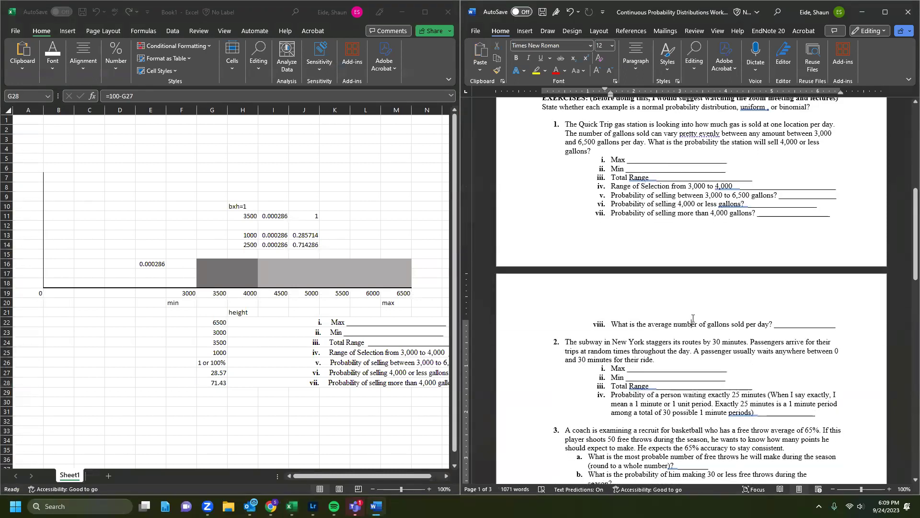
{"action": "key", "text": "alt+Tab"}
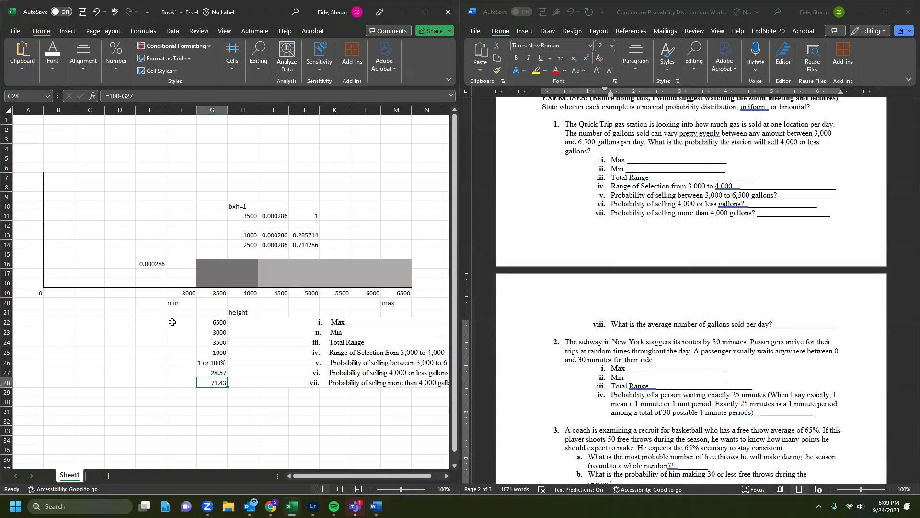
{"action": "scroll", "coordinate": [427, 297], "scroll_direction": "right", "scroll_amount": 3}
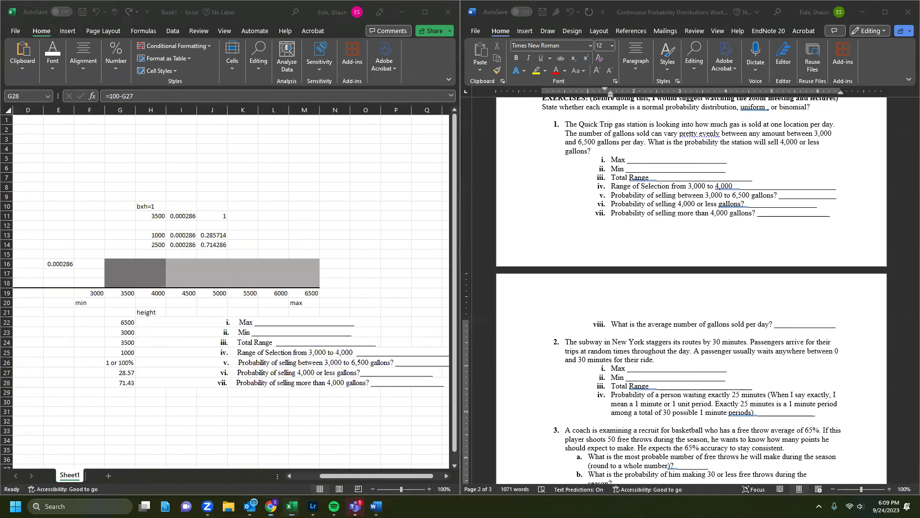
{"action": "key", "text": "alt+Tab"}
{"action": "scroll", "coordinate": [349, 288], "scroll_direction": "down", "scroll_amount": 7}
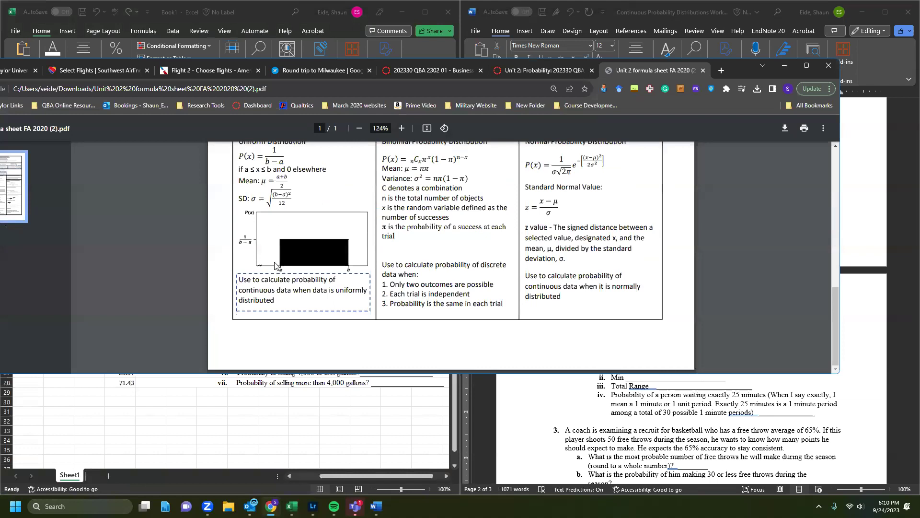
{"action": "scroll", "coordinate": [254, 262], "scroll_direction": "up", "scroll_amount": 1}
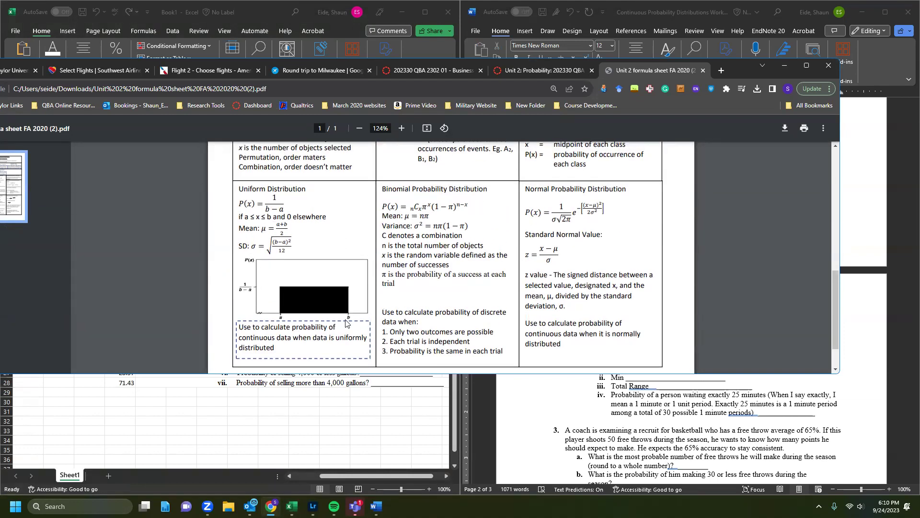
{"action": "left_click_drag", "start_coordinate": [238, 228], "coordinate": [293, 224]}
{"action": "left_click", "coordinate": [785, 65]}
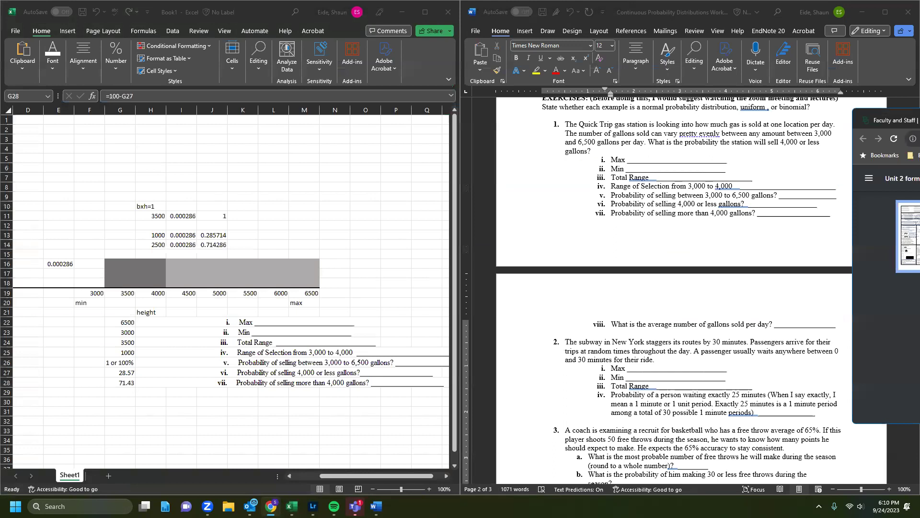
{"action": "left_click", "coordinate": [630, 382]}
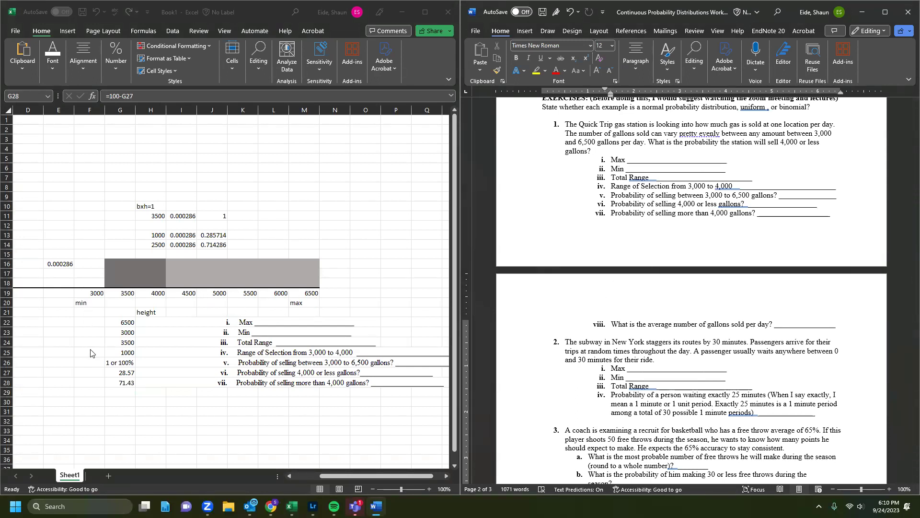
Step: Calculate the average number of gallons sold per day in G29 of the workbook with =9500/2
{"action": "left_click", "coordinate": [113, 412]}
{"action": "left_click", "coordinate": [115, 392]}
{"action": "type", "text": "=9500/2"}
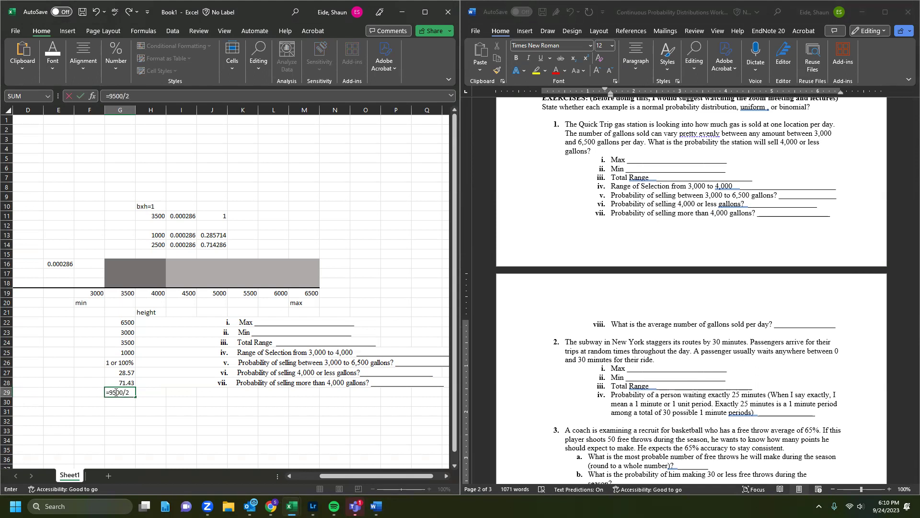
{"action": "key", "text": "Return"}
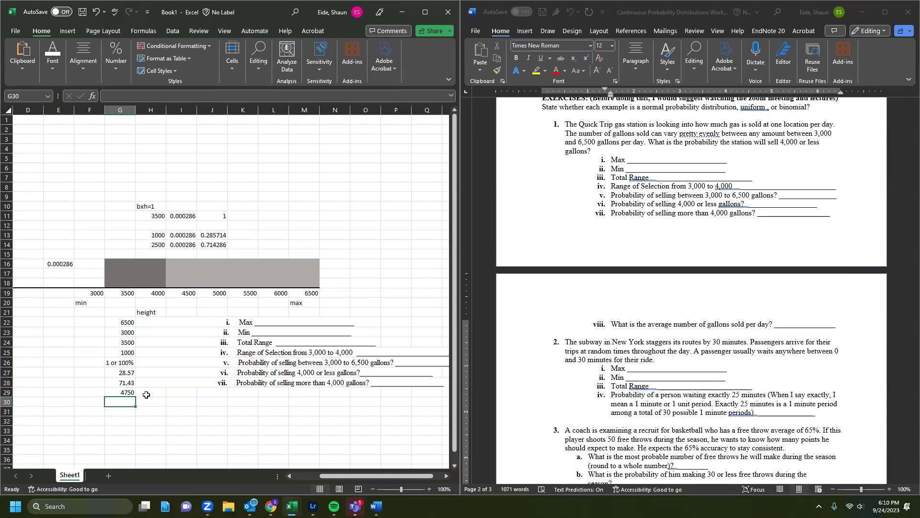
Step: Read exercises 2 and 3 in the Word worksheet, focusing on the basketball recruit's free throw question
{"action": "left_click", "coordinate": [593, 353]}
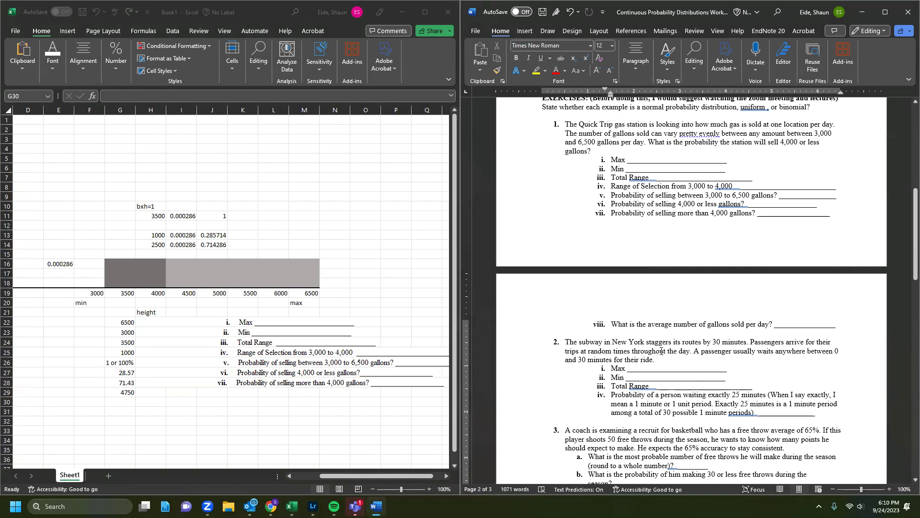
{"action": "scroll", "coordinate": [661, 351], "scroll_direction": "down", "scroll_amount": 2}
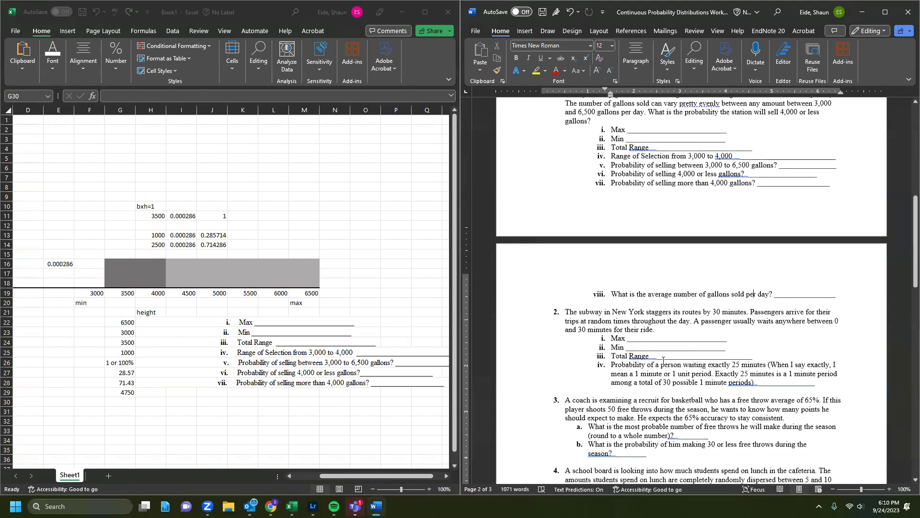
{"action": "scroll", "coordinate": [633, 373], "scroll_direction": "down", "scroll_amount": 3}
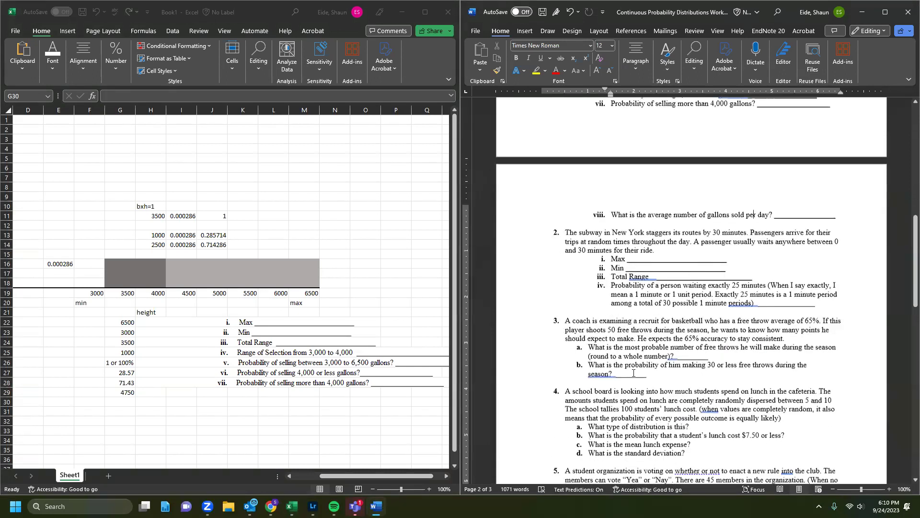
{"action": "left_click", "coordinate": [594, 316]}
{"action": "scroll", "coordinate": [573, 303], "scroll_direction": "down", "scroll_amount": 2}
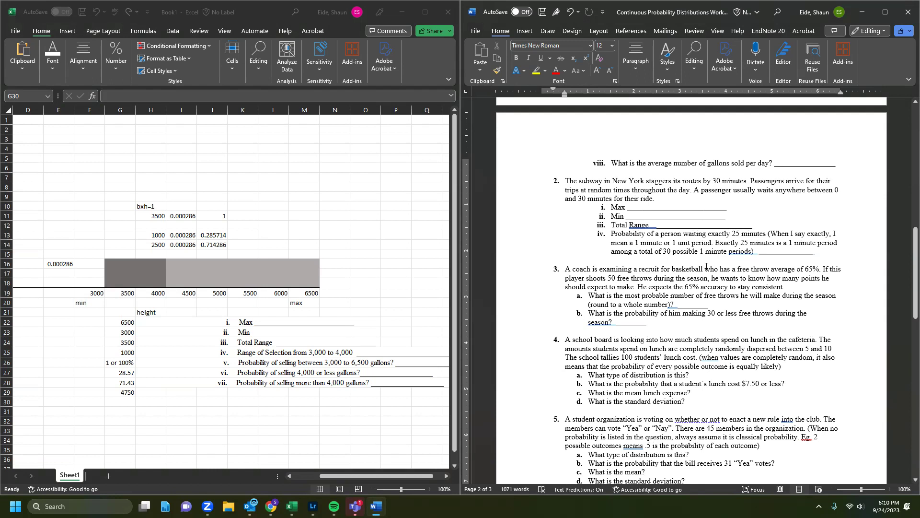
{"action": "left_click", "coordinate": [664, 291]}
{"action": "left_click", "coordinate": [662, 294]}
Step: Enter the label "What is a success" in I34 of the workbook, below the gas station answers
{"action": "left_click", "coordinate": [229, 421]}
{"action": "scroll", "coordinate": [216, 398], "scroll_direction": "down", "scroll_amount": 1}
{"action": "scroll", "coordinate": [216, 399], "scroll_direction": "down", "scroll_amount": 5}
{"action": "scroll", "coordinate": [604, 257], "scroll_direction": "down", "scroll_amount": 1}
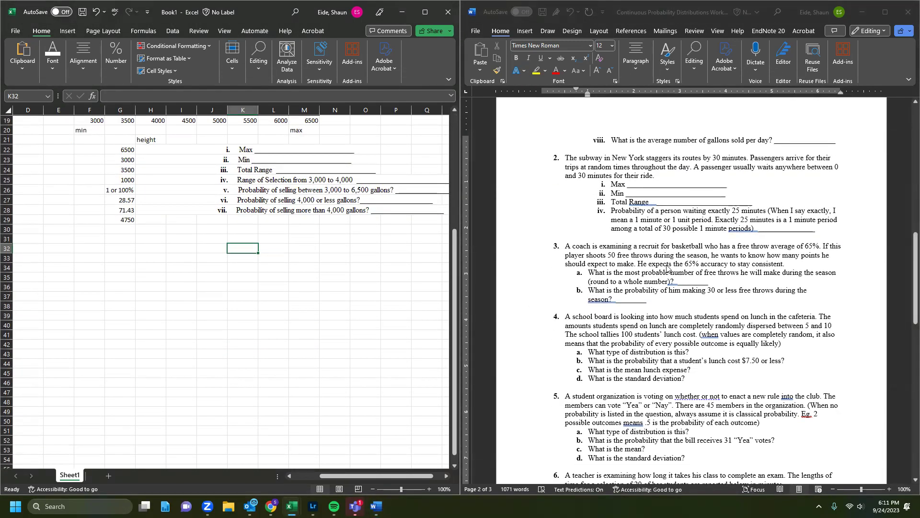
{"action": "left_click", "coordinate": [664, 272]}
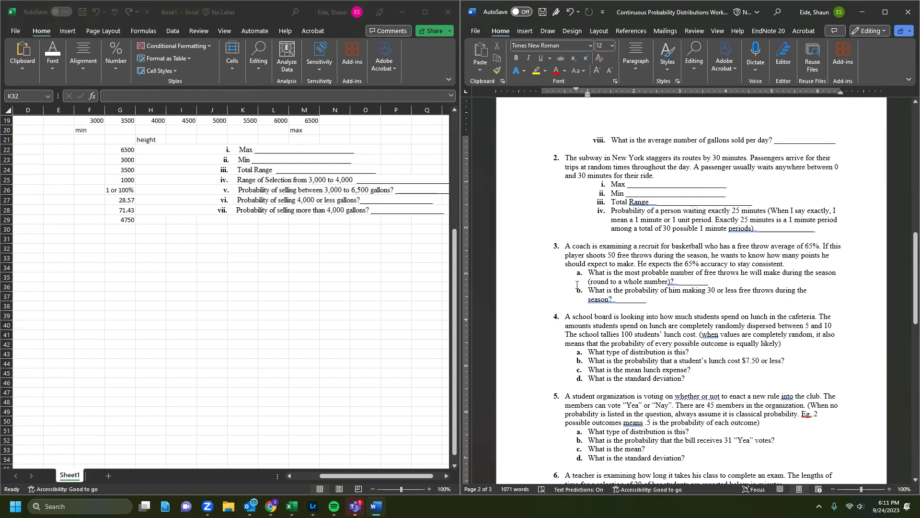
{"action": "left_click", "coordinate": [215, 266]}
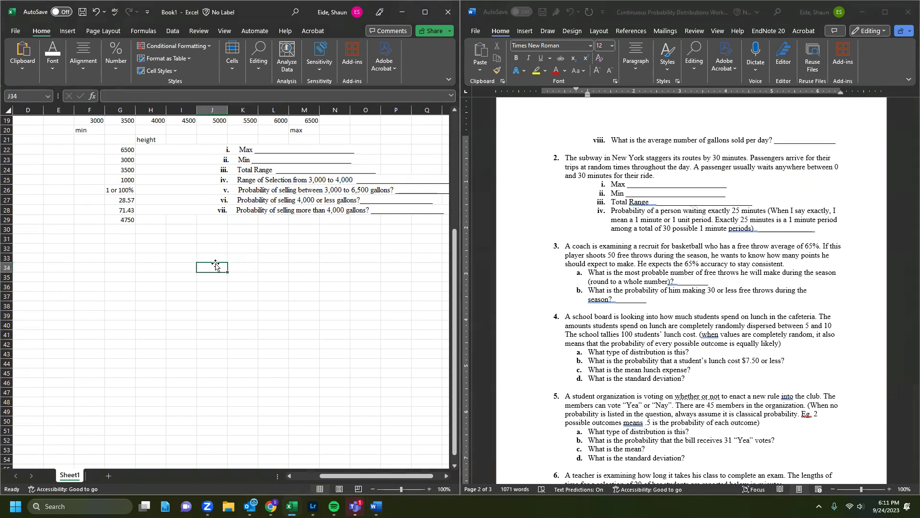
{"action": "key", "text": "Left"}
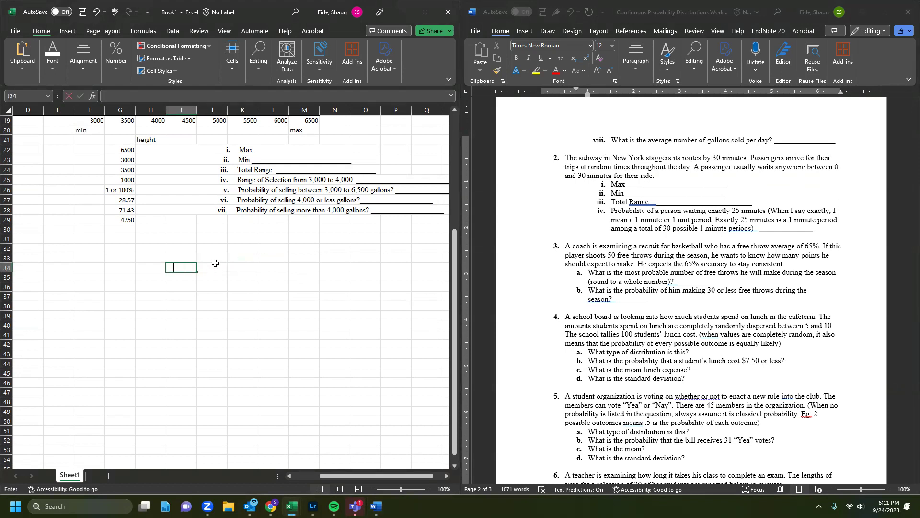
{"action": "type", "text": "What is a success"}
{"action": "left_click", "coordinate": [215, 265]}
{"action": "key", "text": "Right"}
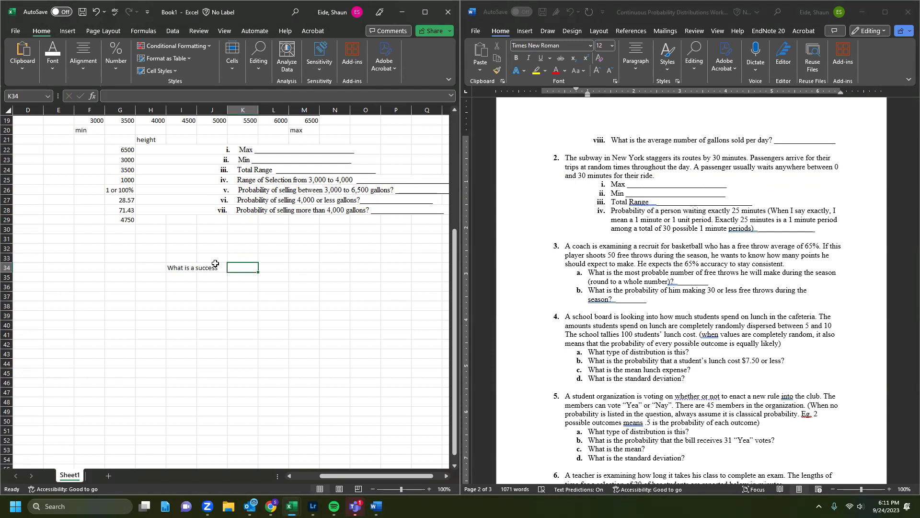
Step: Enter "making a free throw" in H34 beside the success label and widen column H to show the full text
{"action": "left_click", "coordinate": [191, 265]}
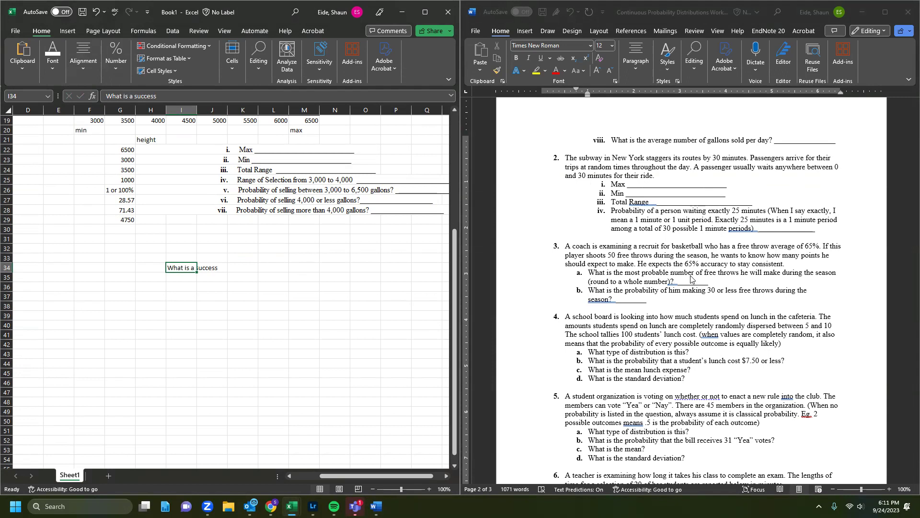
{"action": "left_click", "coordinate": [139, 270]}
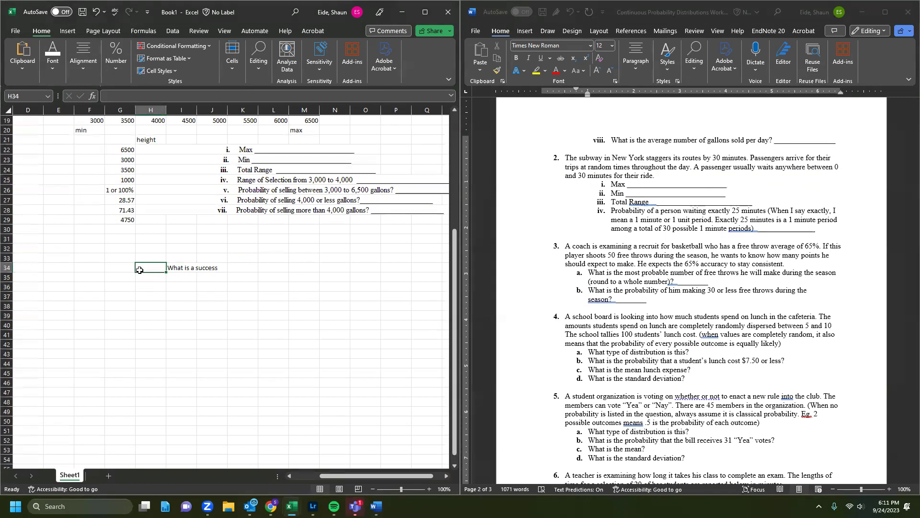
{"action": "type", "text": "making a free throw"}
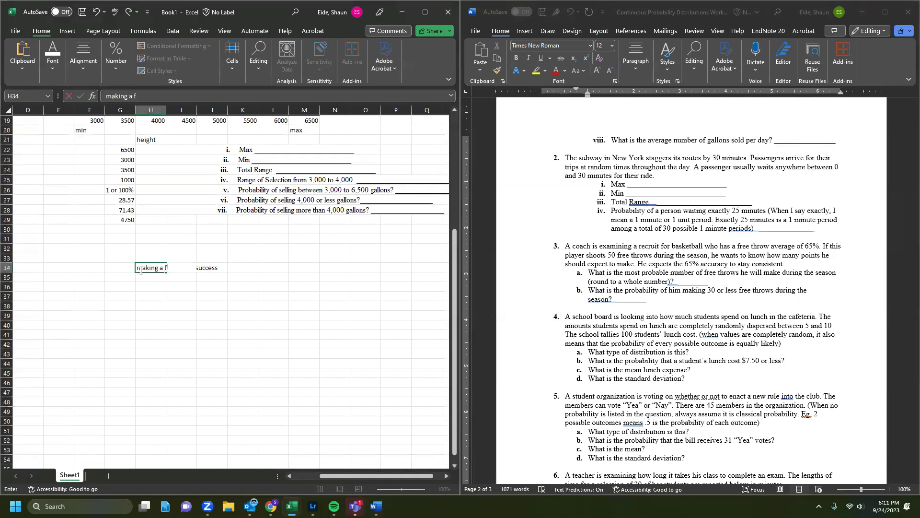
{"action": "key", "text": "Return"}
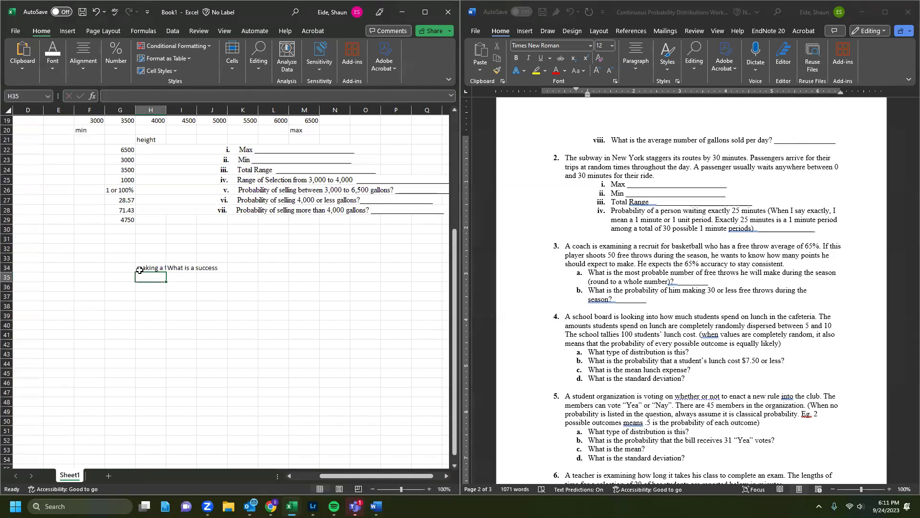
{"action": "left_click_drag", "start_coordinate": [169, 110], "coordinate": [202, 109]}
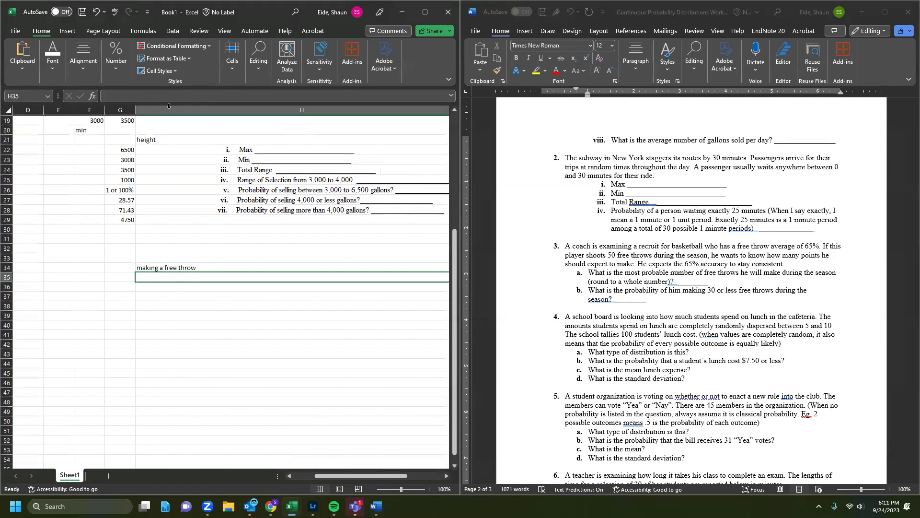
{"action": "key", "text": "ctrl+z"}
{"action": "left_click_drag", "start_coordinate": [135, 110], "coordinate": [185, 110]}
Step: Label I35 "prob of success" and enter 0.65 beside it in H35
{"action": "left_click", "coordinate": [206, 281]}
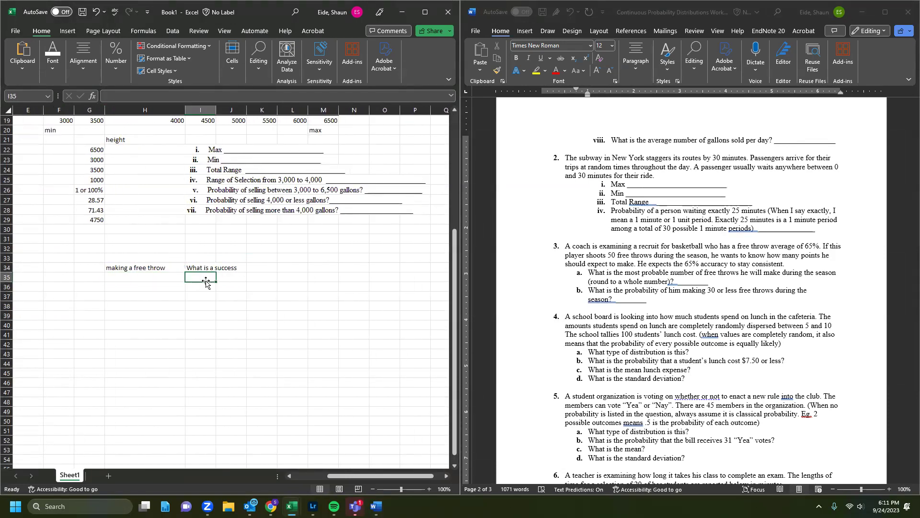
{"action": "type", "text": "prob of success"}
{"action": "key", "text": "Left"}
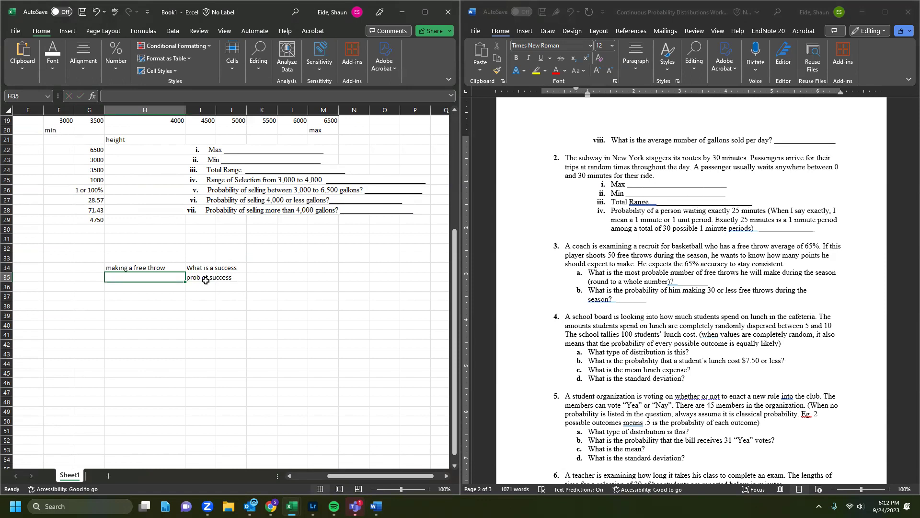
{"action": "type", "text": "0.65"}
{"action": "key", "text": "Return"}
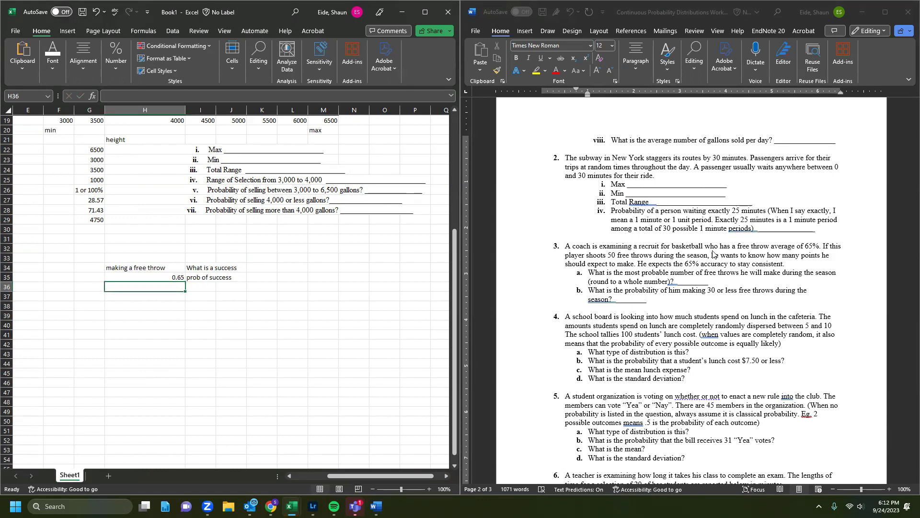
Step: Label I36 "fixed number of trials" and enter 50 beside it in H36
{"action": "key", "text": "Right"}
{"action": "type", "text": "fixed number of trials"}
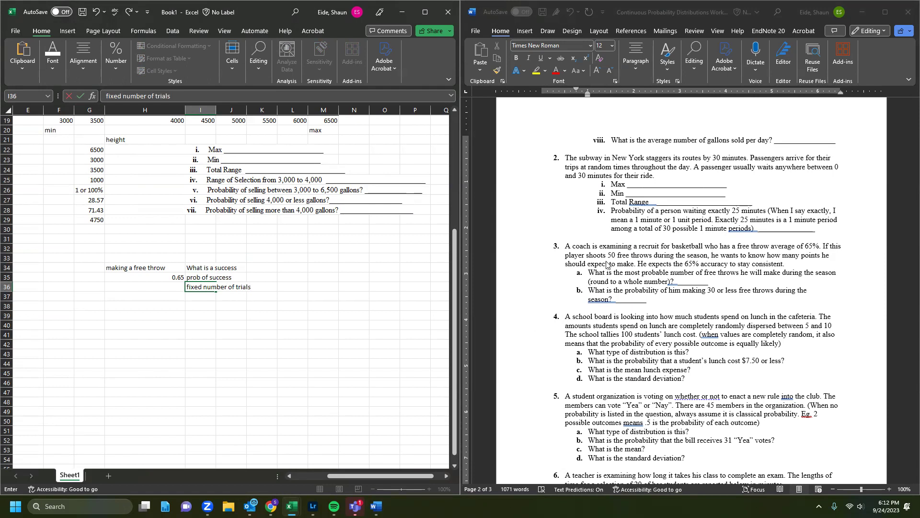
{"action": "left_click_drag", "start_coordinate": [114, 287], "coordinate": [120, 295]}
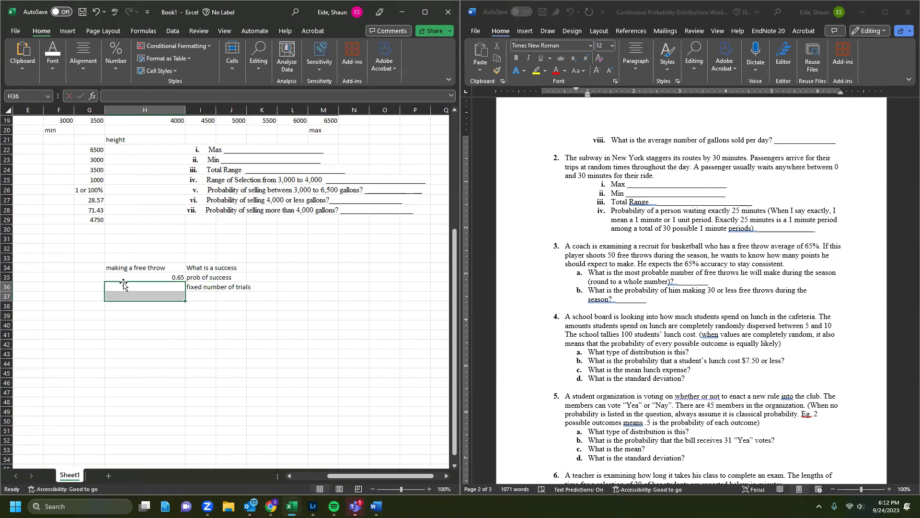
{"action": "left_click", "coordinate": [123, 287]}
{"action": "type", "text": "50"}
{"action": "key", "text": "Tab"}
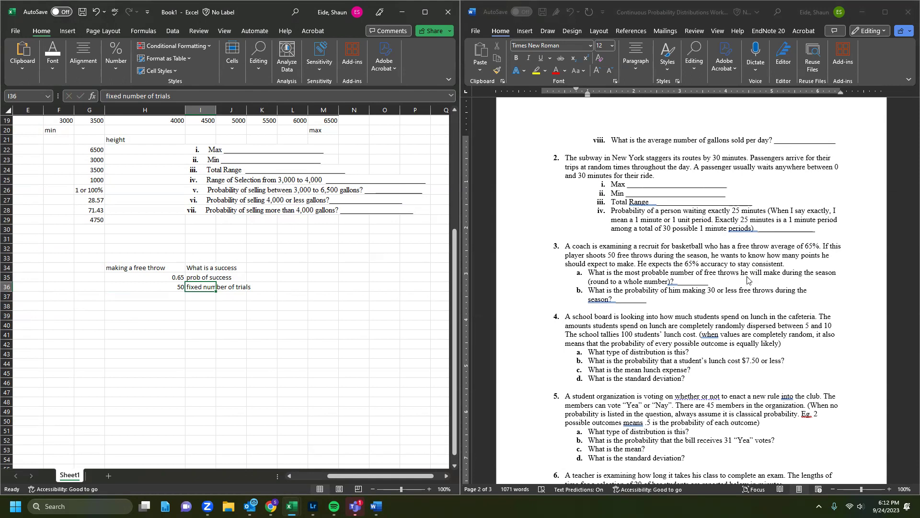
Step: Enter the label "most probable" in I37 below the number of trials
{"action": "left_click", "coordinate": [194, 298]}
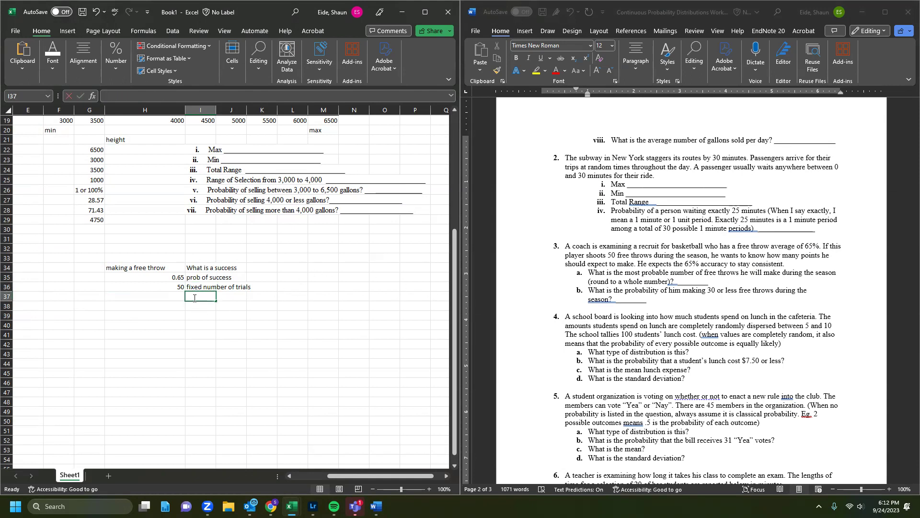
{"action": "type", "text": "mody p"}
{"action": "key", "text": "BackSpace"}
{"action": "key", "text": "BackSpace"}
{"action": "key", "text": "BackSpace"}
{"action": "key", "text": "BackSpace"}
{"action": "type", "text": "st"}
{"action": "type", "text": " probabl"}
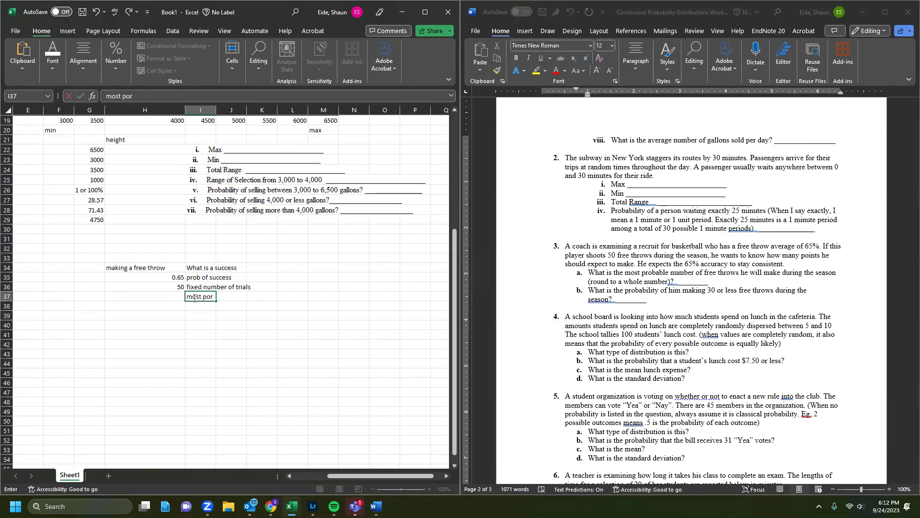
{"action": "key", "text": "Return"}
{"action": "left_click", "coordinate": [194, 298]}
{"action": "key", "text": "F2"}
{"action": "type", "text": "e"}
{"action": "key", "text": "Return"}
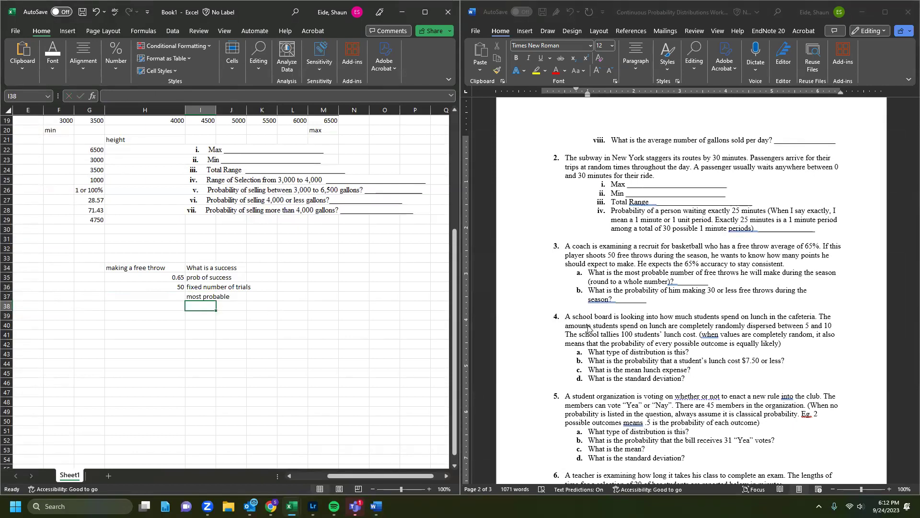
Step: Enter the label "desired number of successes" in I38
{"action": "left_click", "coordinate": [199, 297]}
{"action": "key", "text": "Return"}
{"action": "type", "text": "des"}
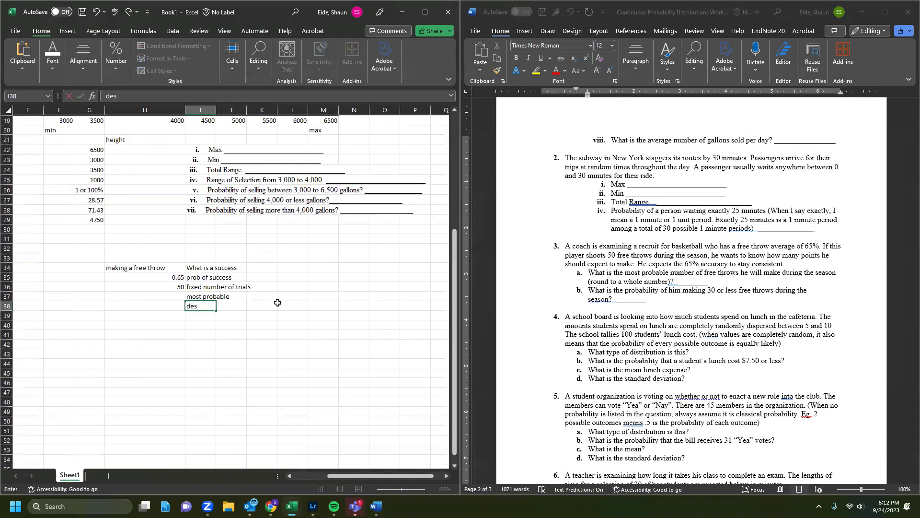
{"action": "type", "text": "ired number of "}
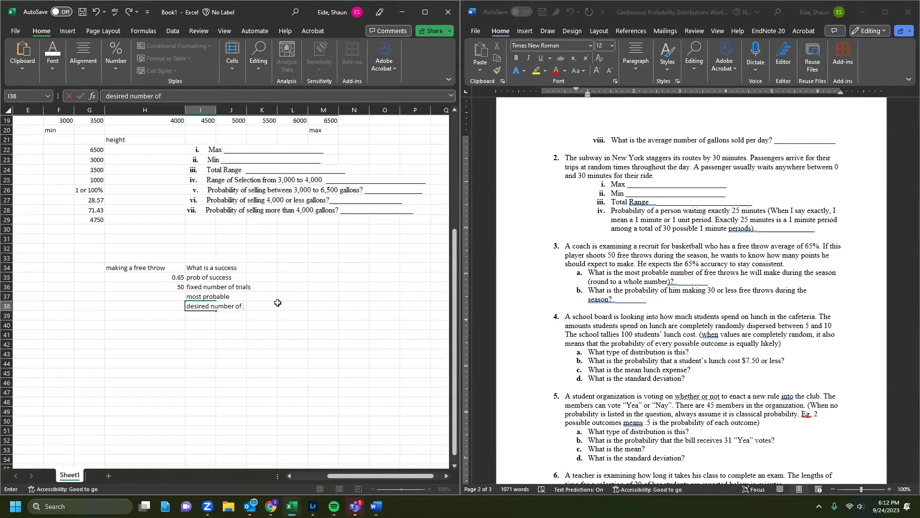
{"action": "type", "text": "successes"}
{"action": "key", "text": "Return"}
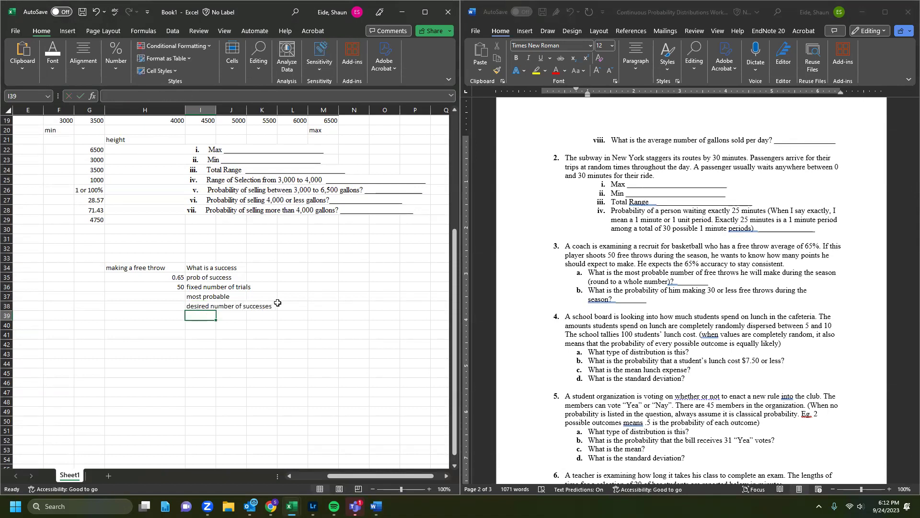
Step: Enter the label "or less" in I39 below the desired number of successes
{"action": "type", "text": "or less"}
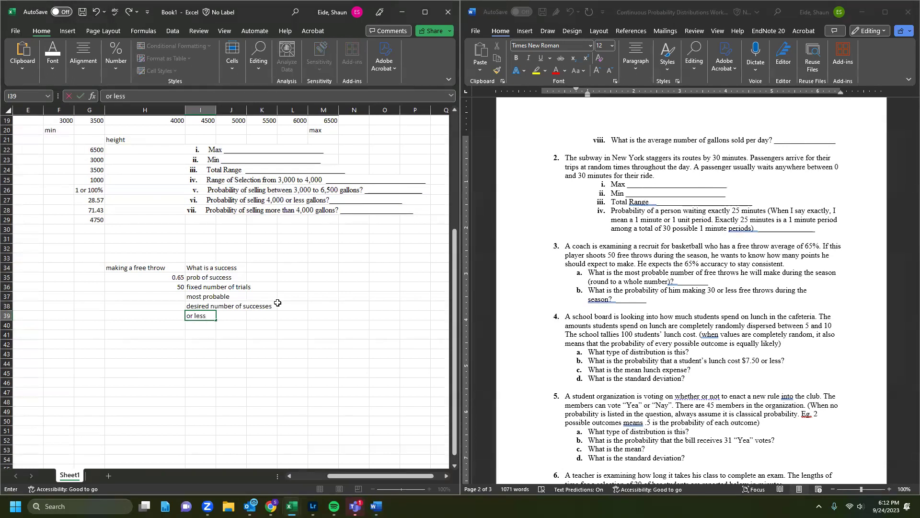
{"action": "key", "text": "Return"}
Step: Bring up the Unit 2 formula sheet PDF beside the workbook and examine the mean formula under Binomial Probability Distribution
{"action": "left_click", "coordinate": [161, 287]}
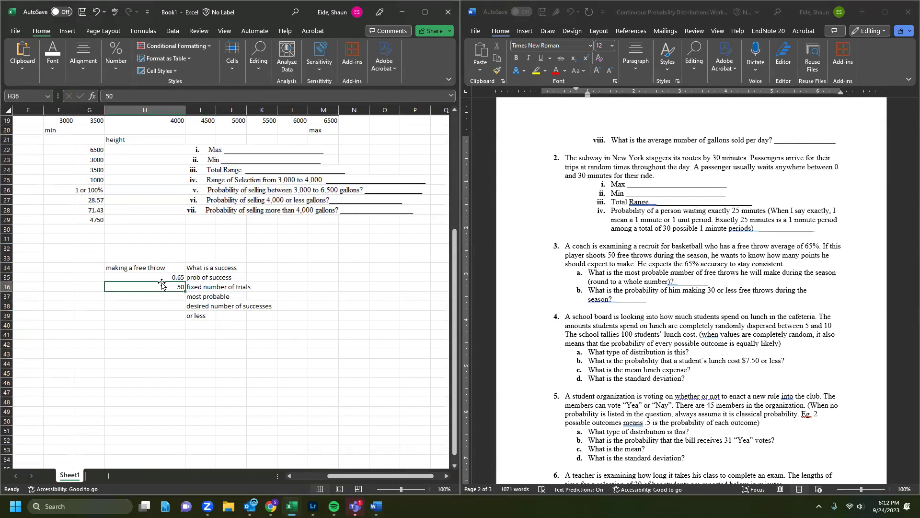
{"action": "left_click", "coordinate": [162, 297]}
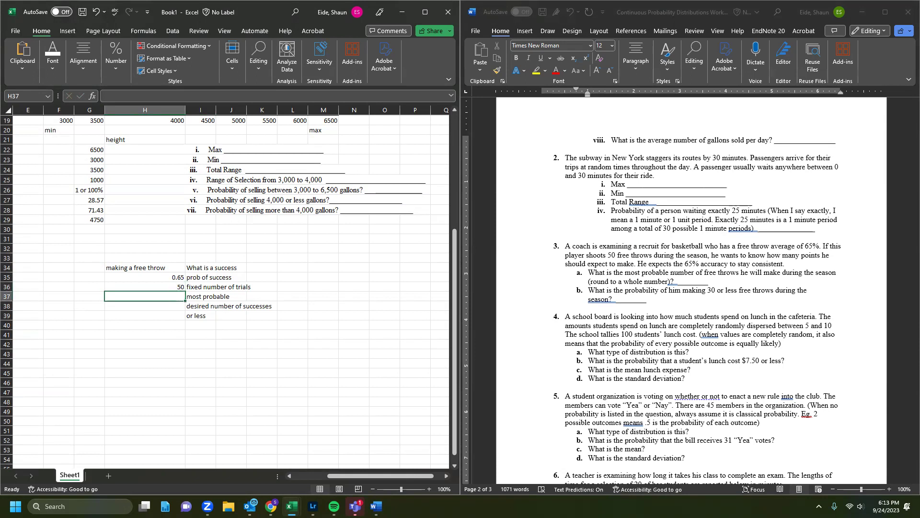
{"action": "key", "text": "alt+Tab"}
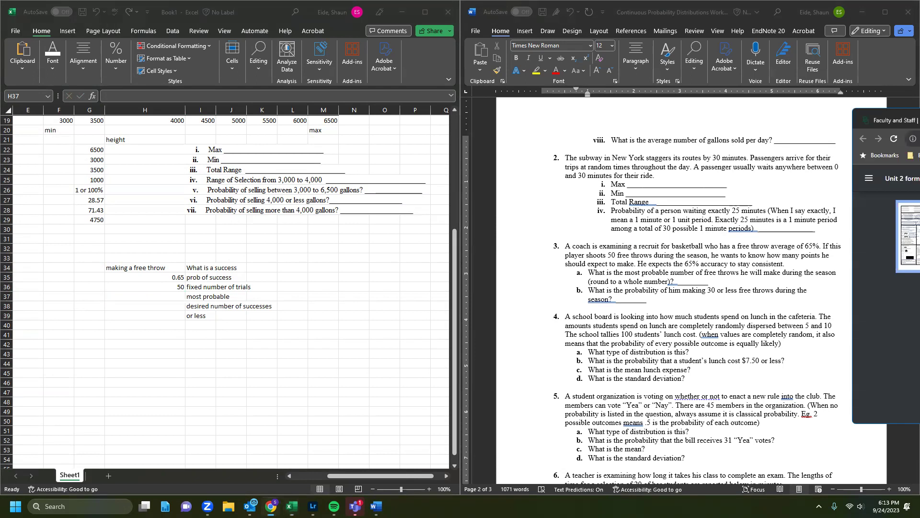
{"action": "key", "text": "super+Right"}
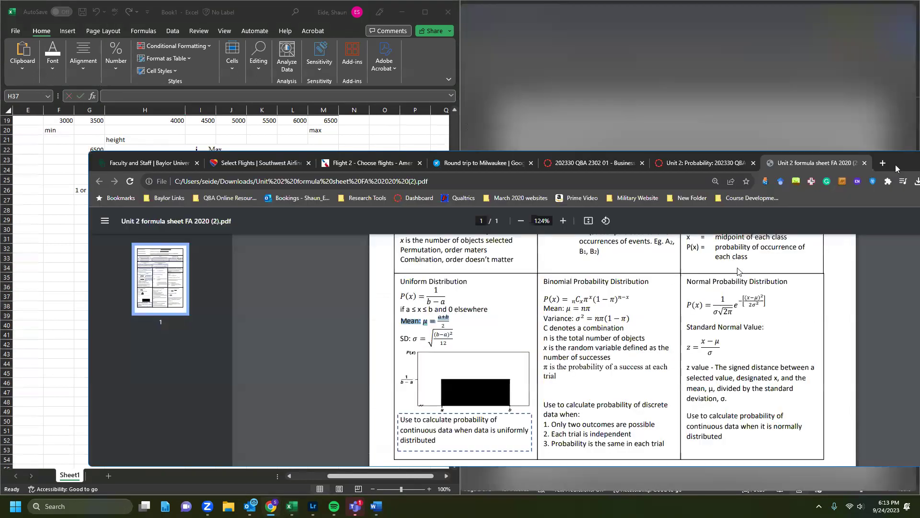
{"action": "key", "text": "super+Right"}
{"action": "left_click_drag", "start_coordinate": [736, 282], "coordinate": [762, 282]}
{"action": "left_click", "coordinate": [745, 283]}
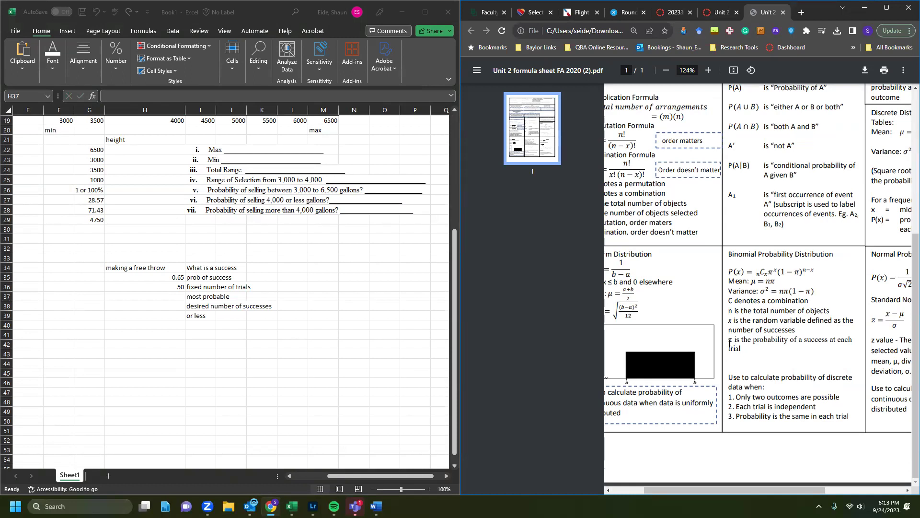
Step: Calculate the most probable number of free throws in H37 with the formula =H35*H36
{"action": "key", "text": "alt+Tab"}
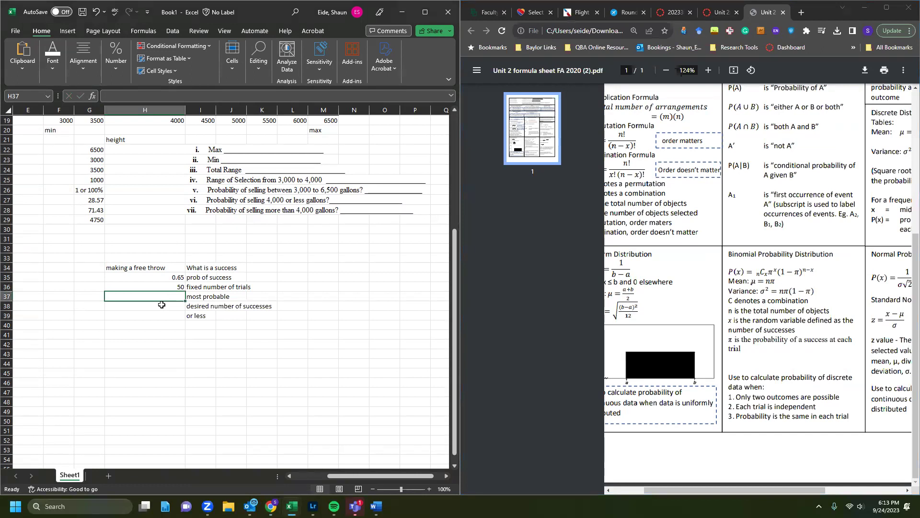
{"action": "type", "text": "="}
{"action": "left_click", "coordinate": [159, 278]}
{"action": "type", "text": "*"}
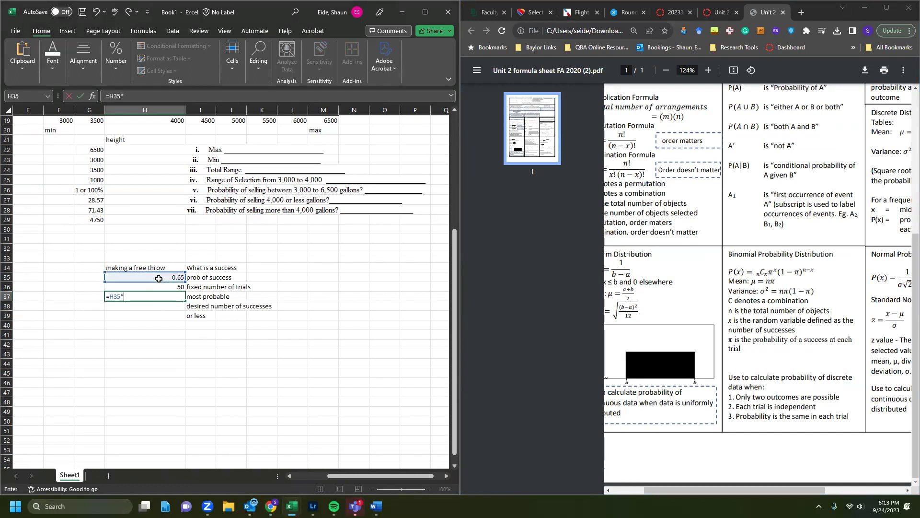
{"action": "left_click", "coordinate": [160, 285]}
{"action": "key", "text": "Return"}
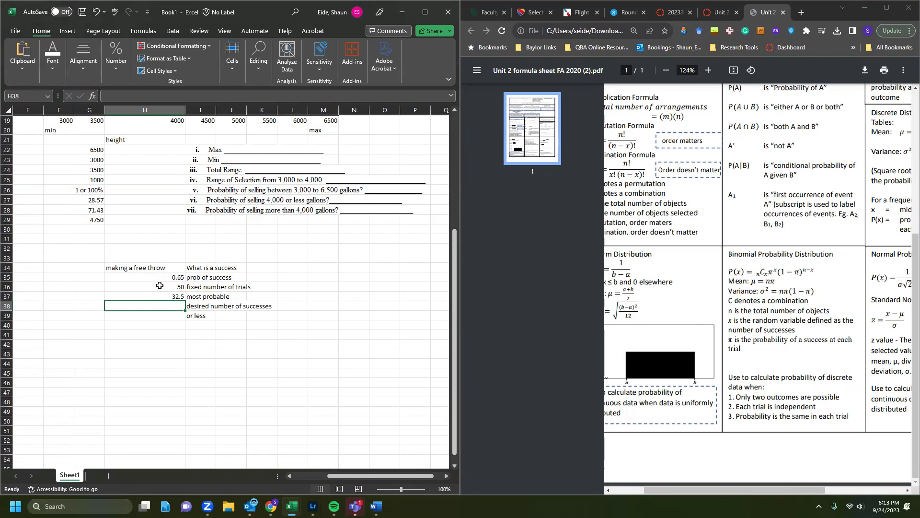
{"action": "left_click", "coordinate": [163, 297]}
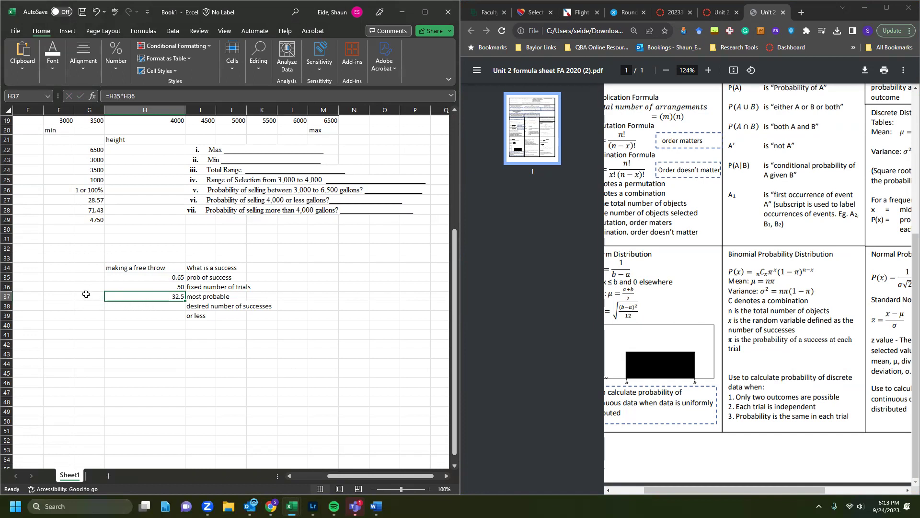
{"action": "left_click", "coordinate": [85, 293]}
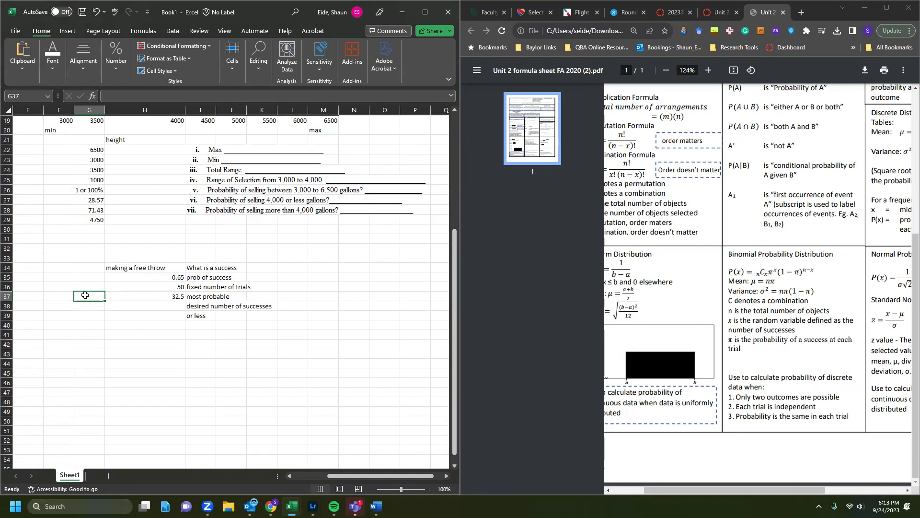
{"action": "left_click", "coordinate": [138, 298]}
{"action": "left_click", "coordinate": [125, 308]}
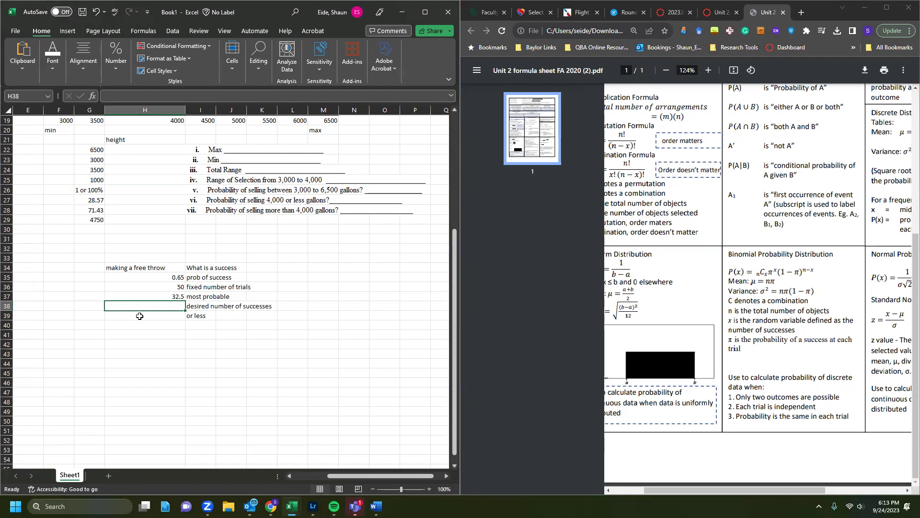
Step: Minimize the formula sheet to uncover the Word worksheet, and enter 30 in H38 as the desired number of successes
{"action": "left_click", "coordinate": [207, 307]}
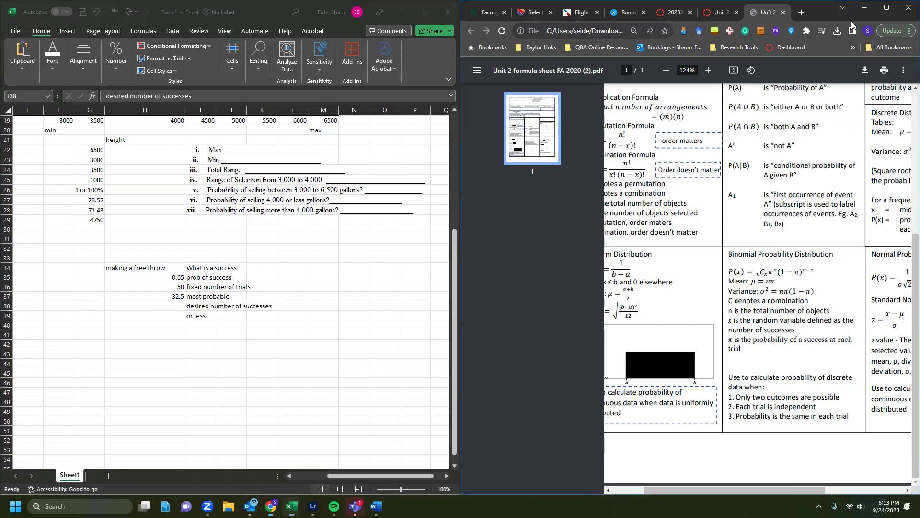
{"action": "left_click", "coordinate": [865, 7]}
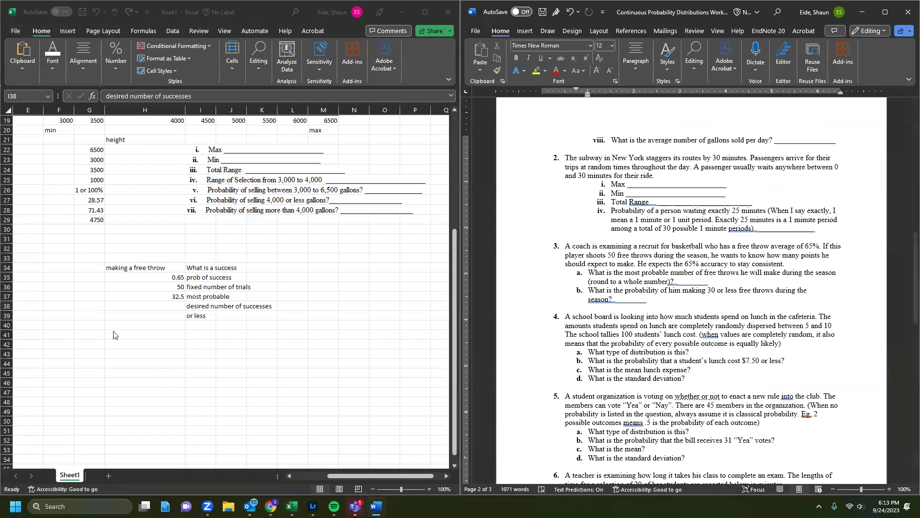
{"action": "left_click", "coordinate": [125, 305]}
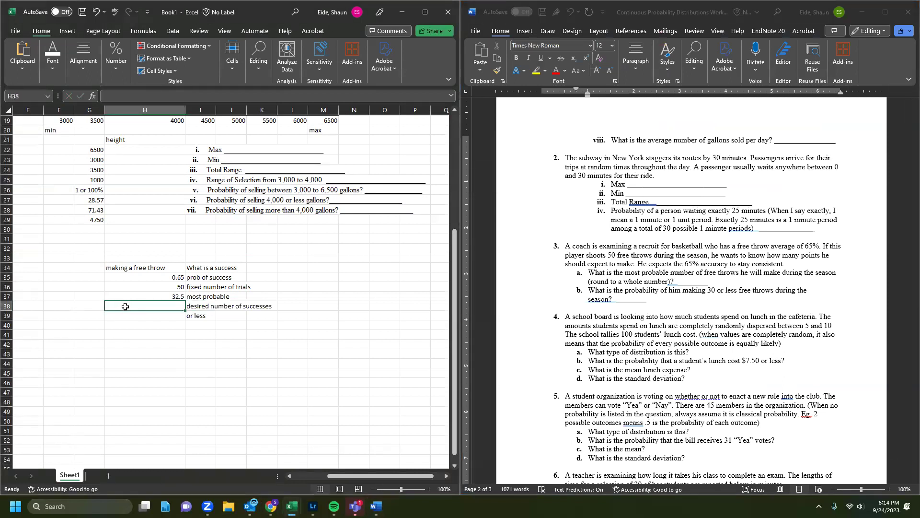
{"action": "type", "text": "30"}
{"action": "key", "text": "Left"}
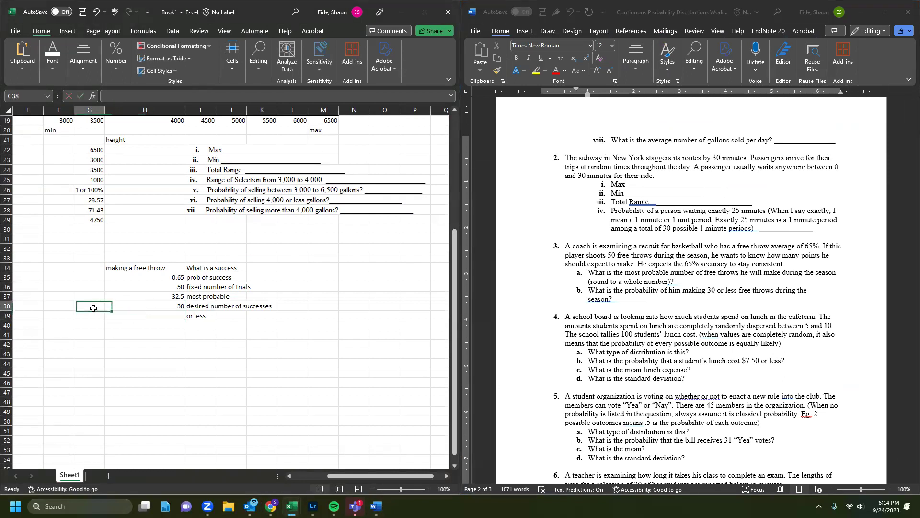
Step: Calculate the cumulative binomial probability in H40 with =BINOM.DIST(H38,H36,H35,TRUE)
{"action": "left_click", "coordinate": [128, 323]}
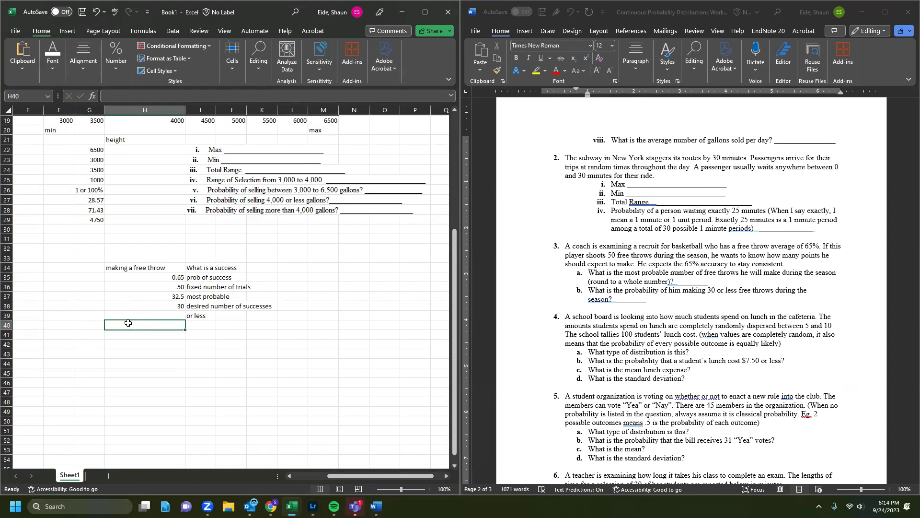
{"action": "type", "text": "=bin"}
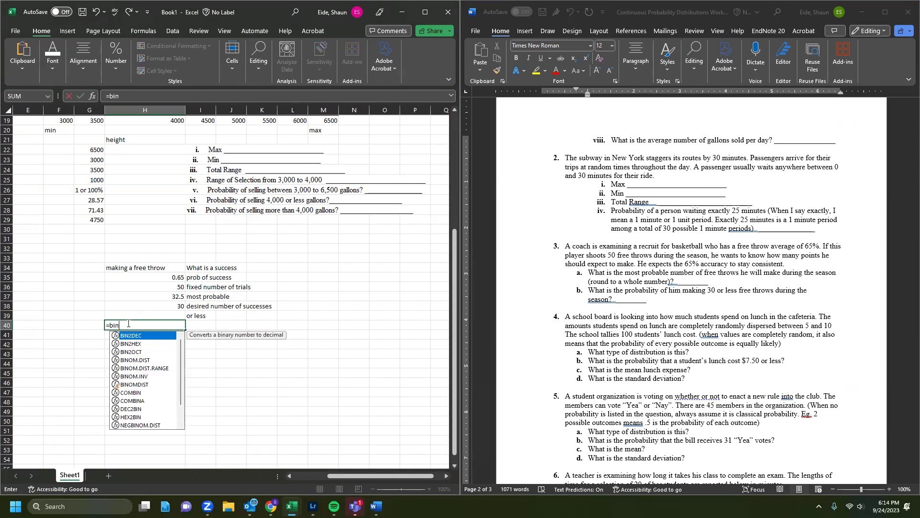
{"action": "type", "text": "om.dist("}
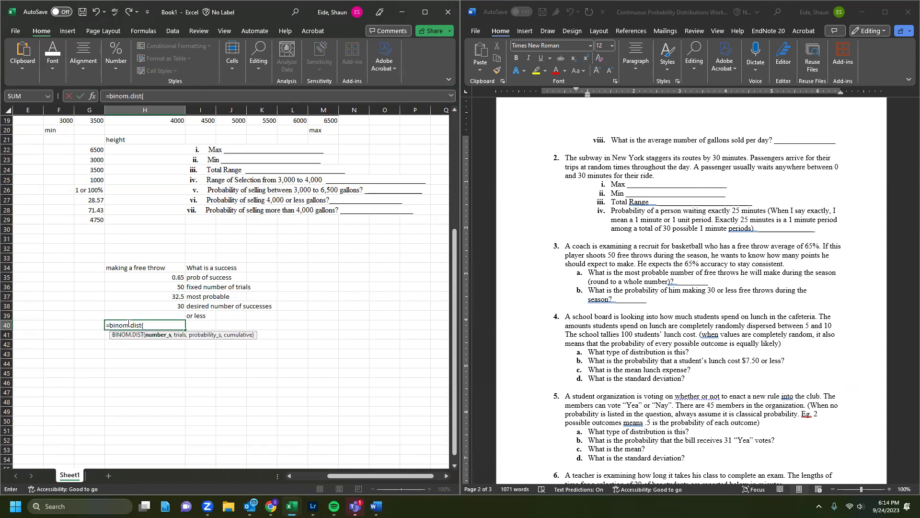
{"action": "left_click", "coordinate": [137, 309]}
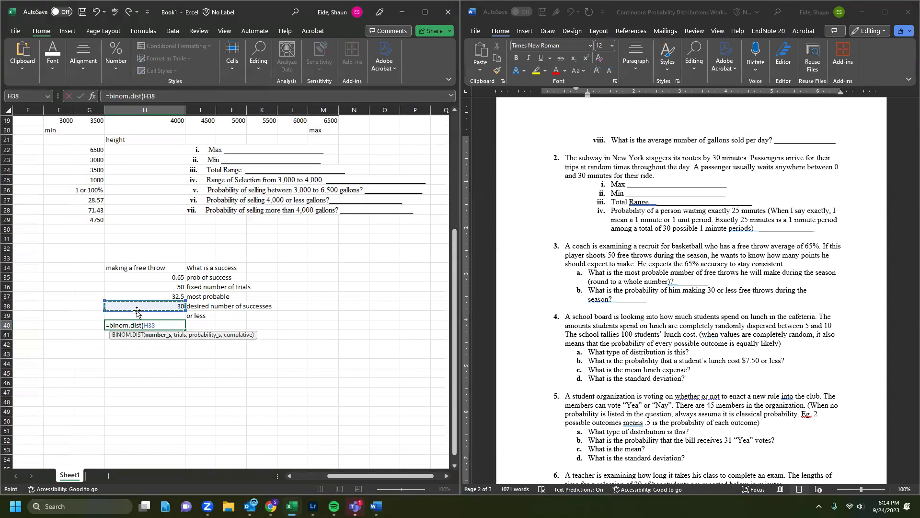
{"action": "type", "text": ","}
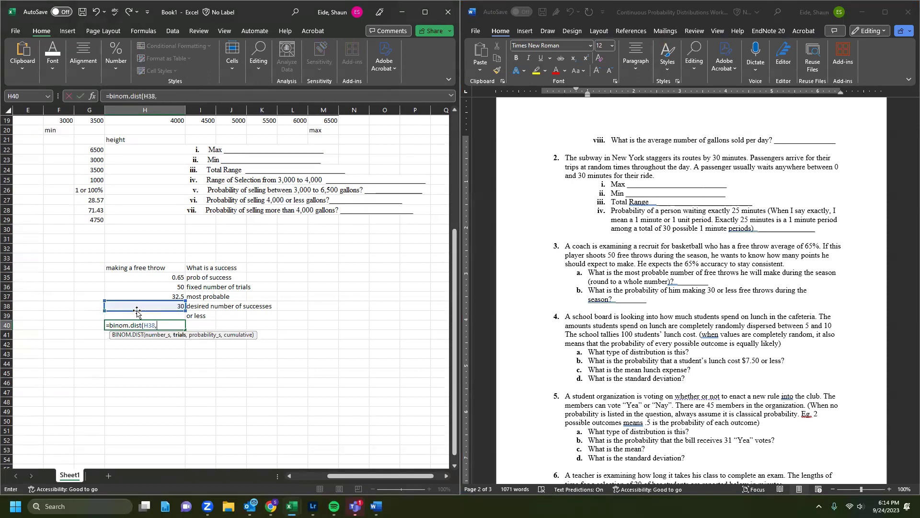
{"action": "left_click", "coordinate": [169, 285]}
{"action": "type", "text": ","}
{"action": "left_click", "coordinate": [167, 276]}
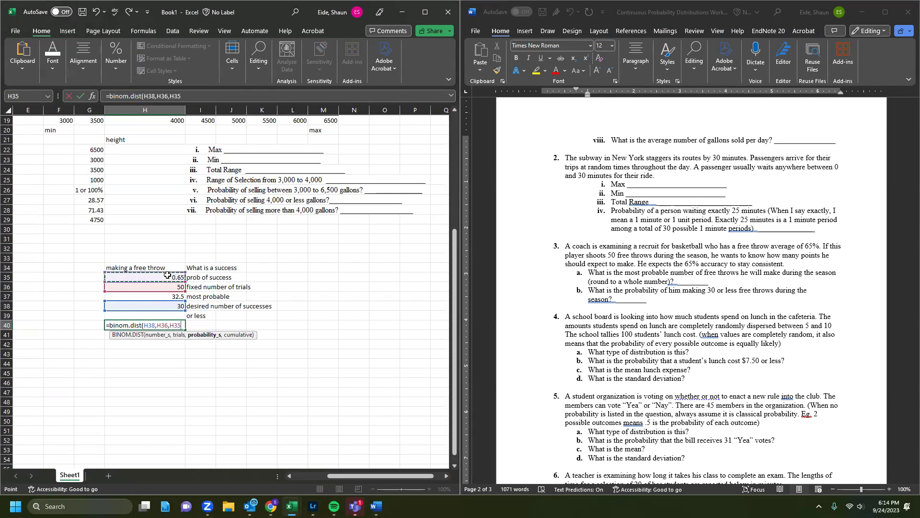
{"action": "type", "text": ","}
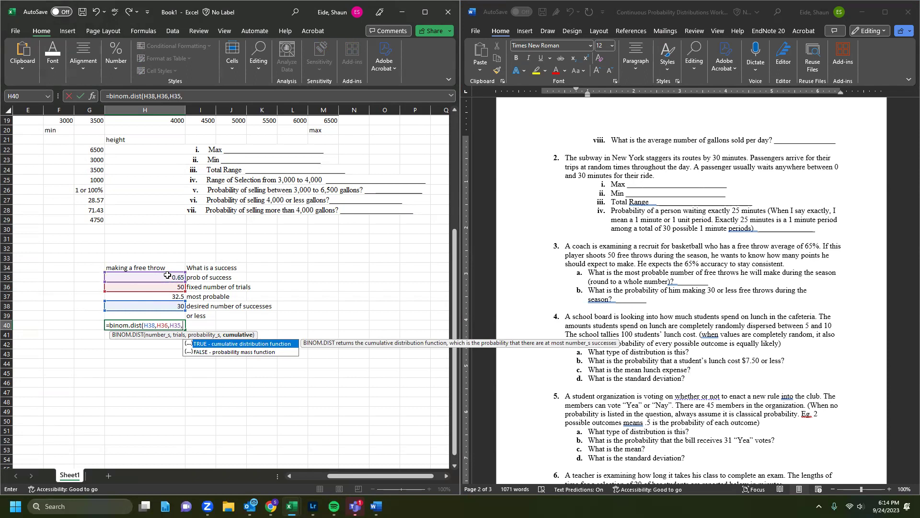
{"action": "type", "text": "true)"}
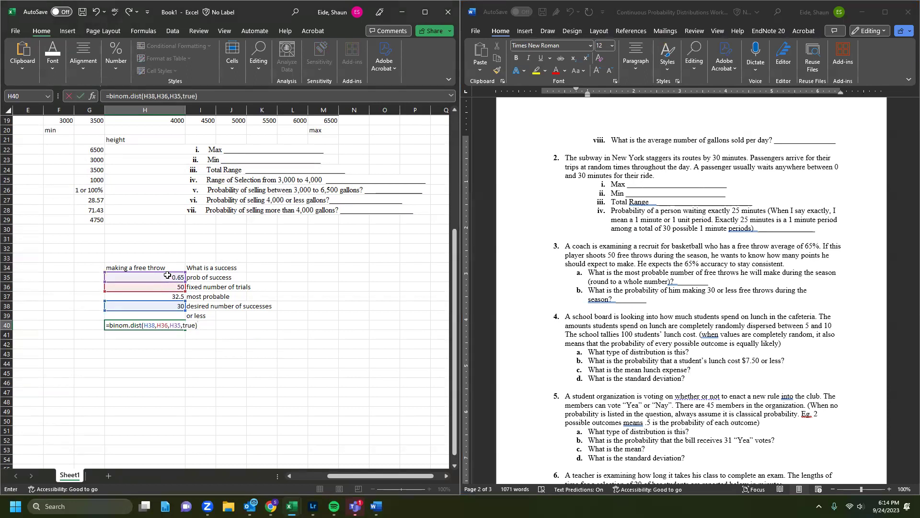
{"action": "key", "text": "Return"}
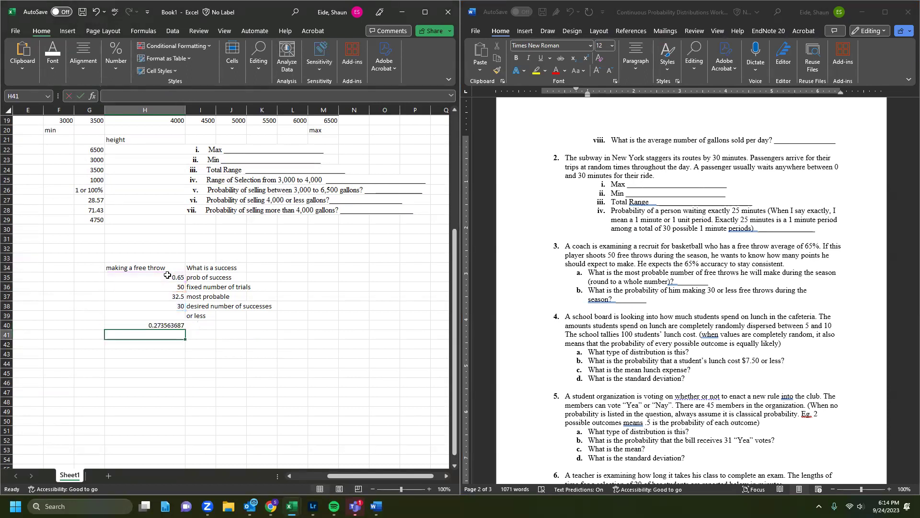
Step: Move the BINOM.DIST formula from H40 to H39, beside the "or less" label
{"action": "left_click", "coordinate": [148, 325]}
{"action": "key", "text": "ctrl+c"}
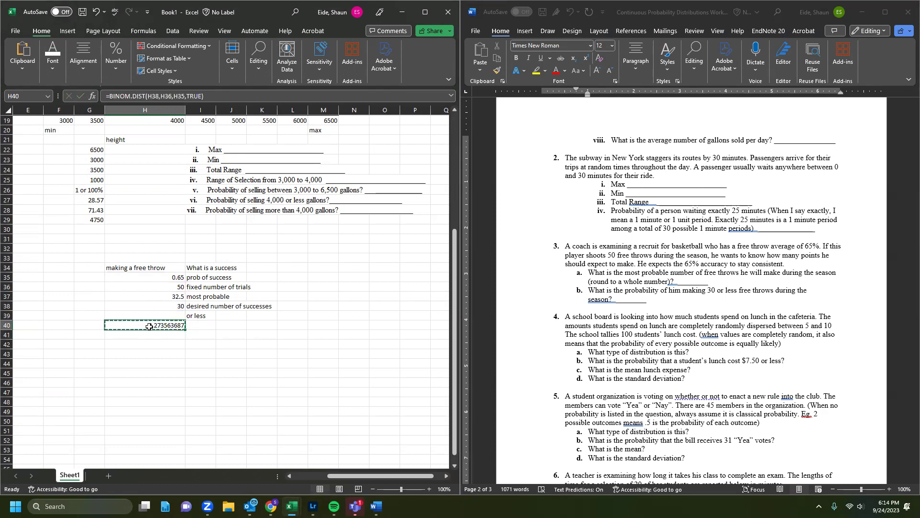
{"action": "left_click", "coordinate": [149, 314]}
{"action": "key", "text": "ctrl+v"}
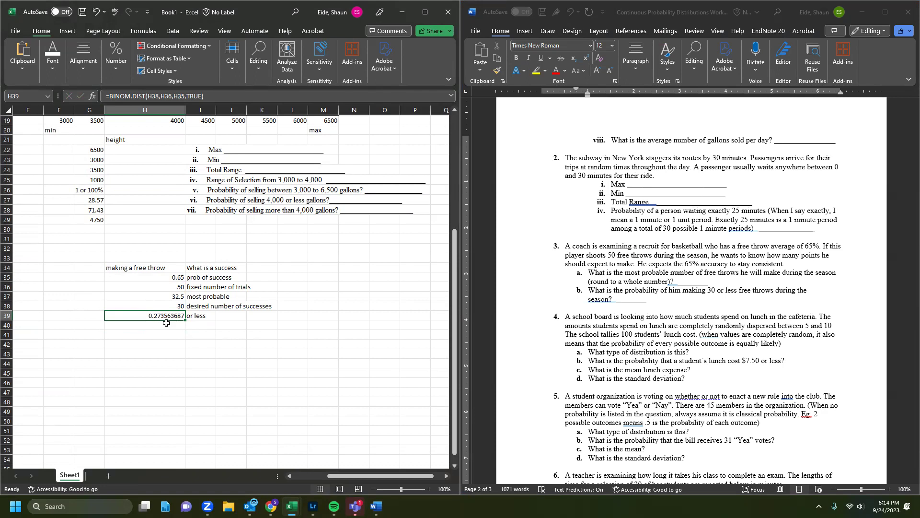
{"action": "left_click", "coordinate": [167, 325]}
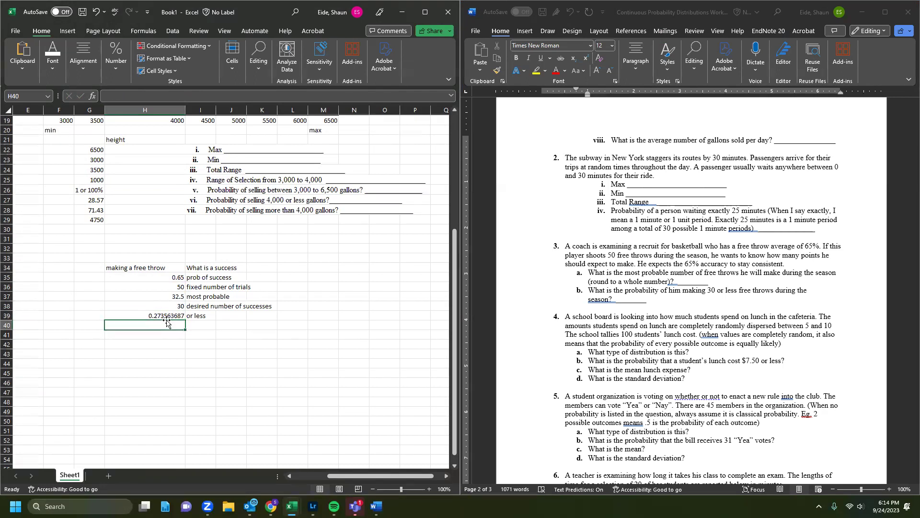
{"action": "left_click", "coordinate": [170, 295]}
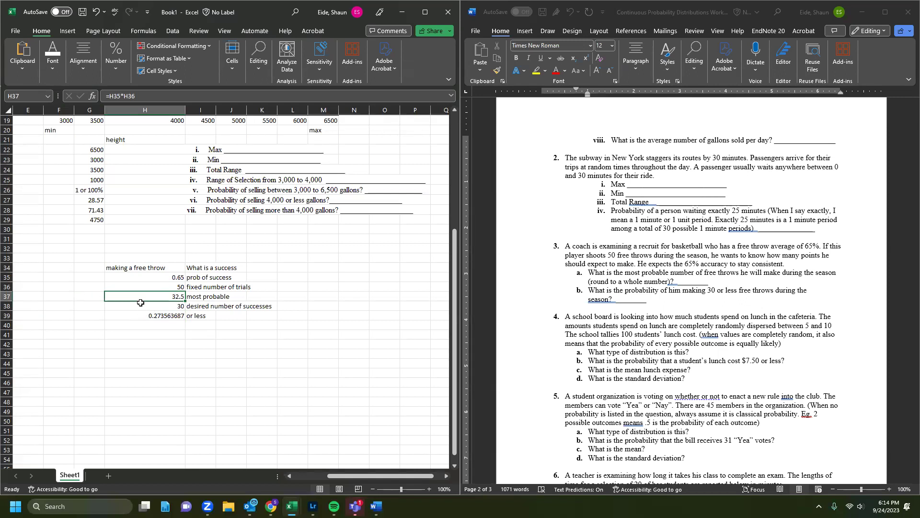
{"action": "left_click", "coordinate": [92, 303]}
{"action": "left_click", "coordinate": [156, 296]}
Step: Enter the binomial formula =BINOM.DIST(32,H3,H35,FALSE) in F37 for the probability of 32 successes
{"action": "left_click", "coordinate": [60, 293]}
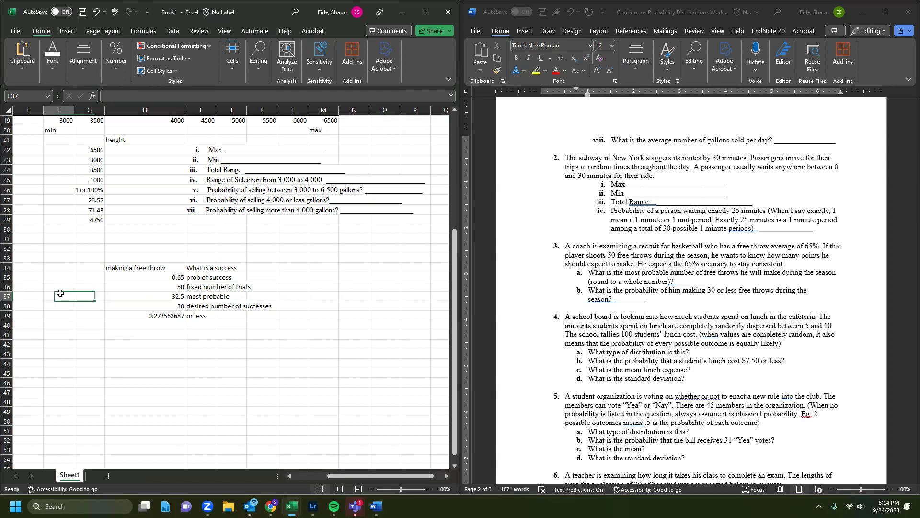
{"action": "type", "text": "="}
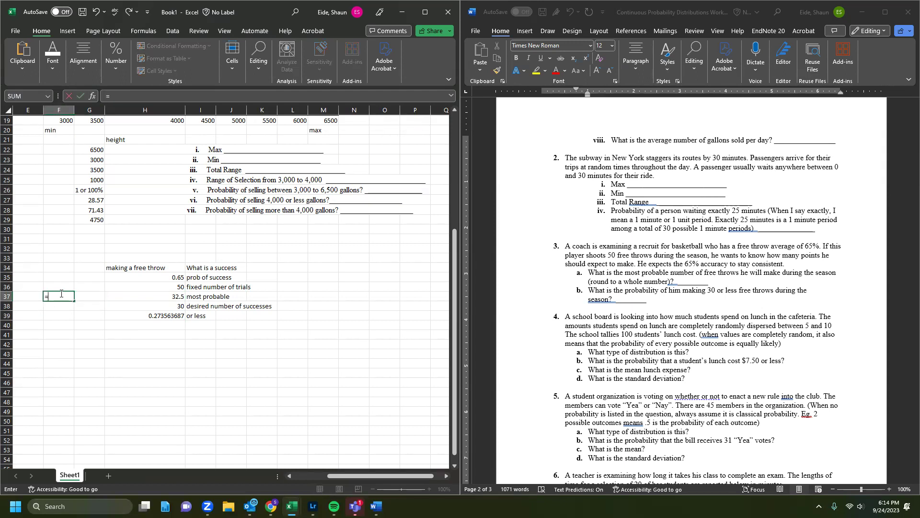
{"action": "type", "text": "bi"}
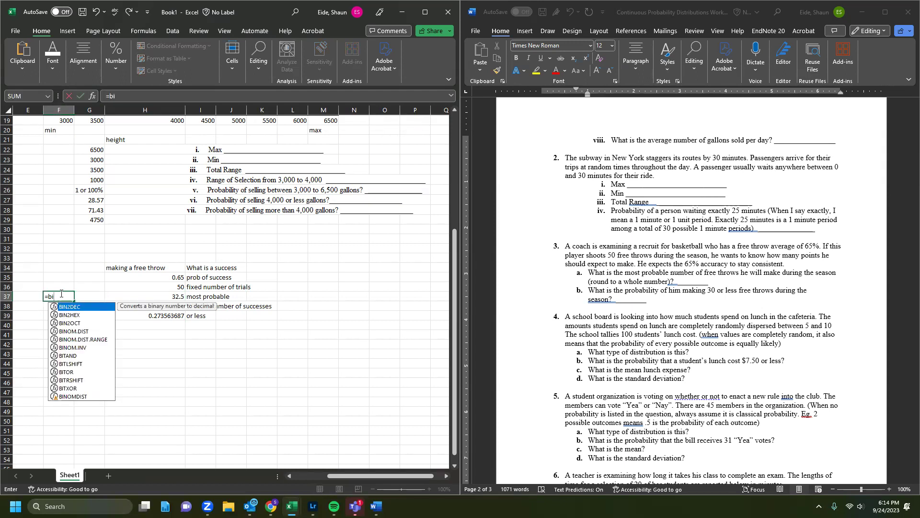
{"action": "type", "text": "nom.dist"}
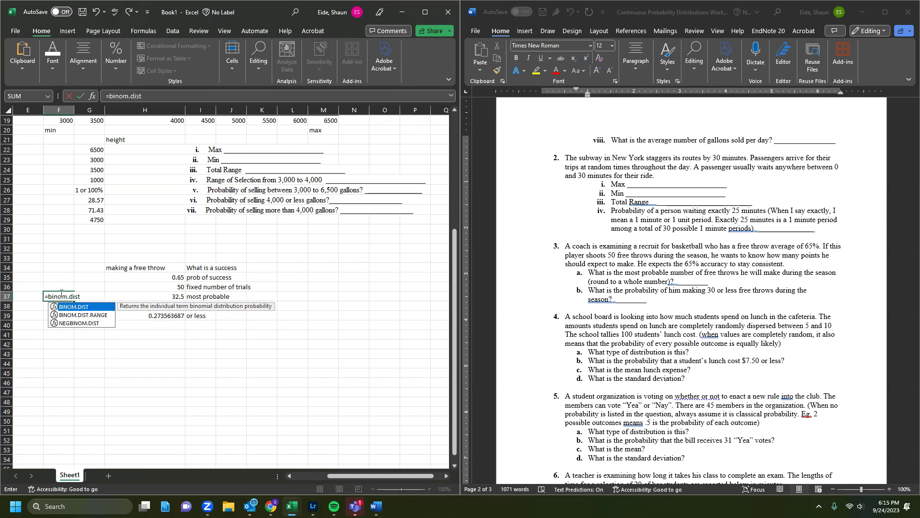
{"action": "type", "text": "(32,"}
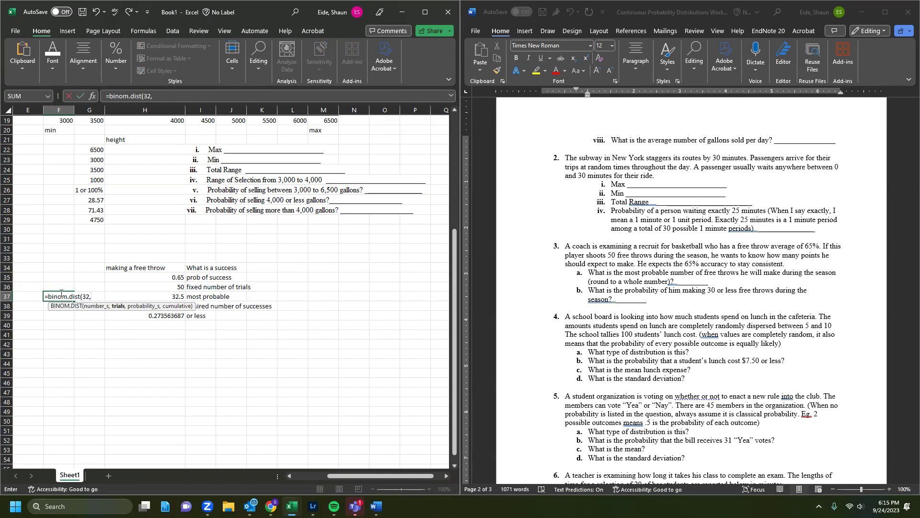
{"action": "left_click", "coordinate": [178, 286]}
{"action": "key", "text": "BackSpace"}
{"action": "type", "text": ","}
{"action": "left_click", "coordinate": [152, 281]}
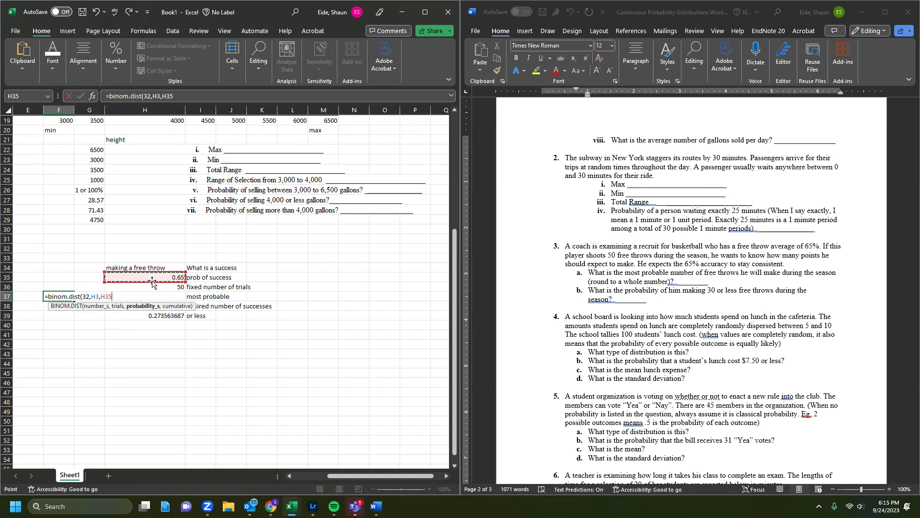
{"action": "type", "text": ",false)"}
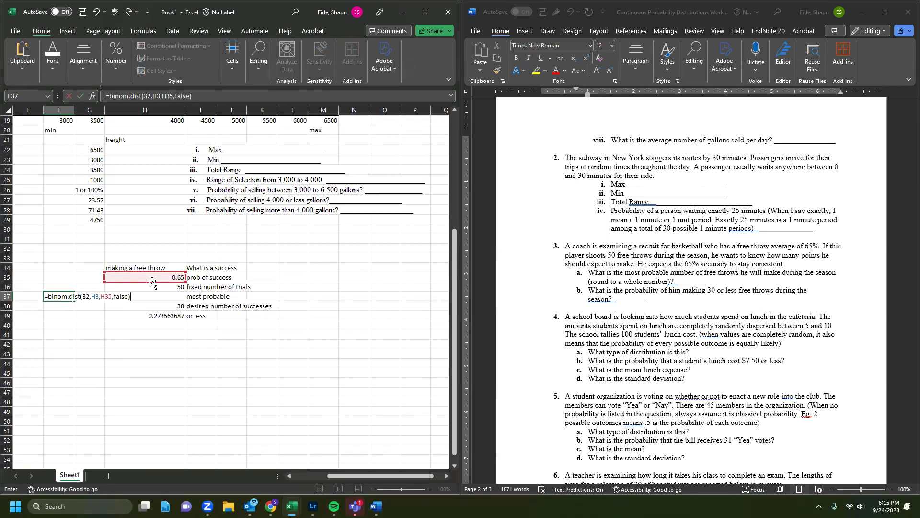
{"action": "key", "text": "Return"}
Step: Replace the probability argument in the F37 BINOM.DIST formula with 0.65
{"action": "left_click", "coordinate": [64, 295]}
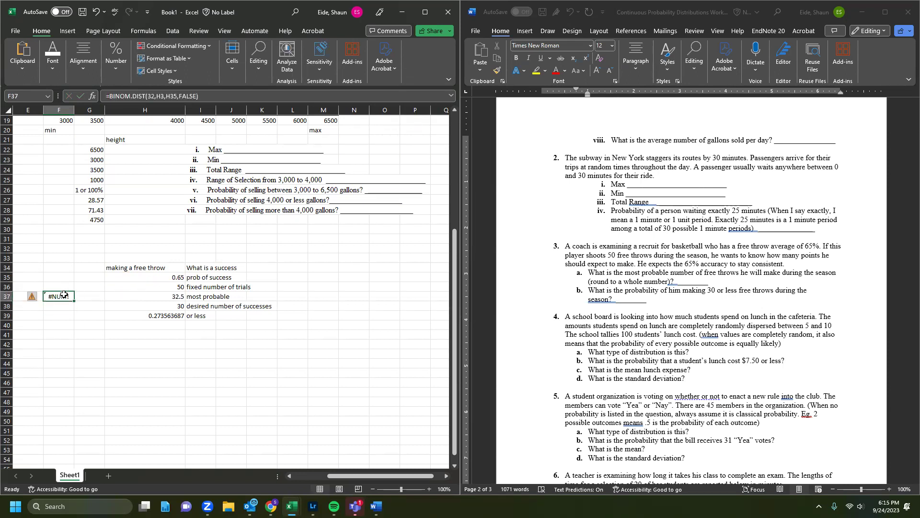
{"action": "double_click", "coordinate": [64, 295]}
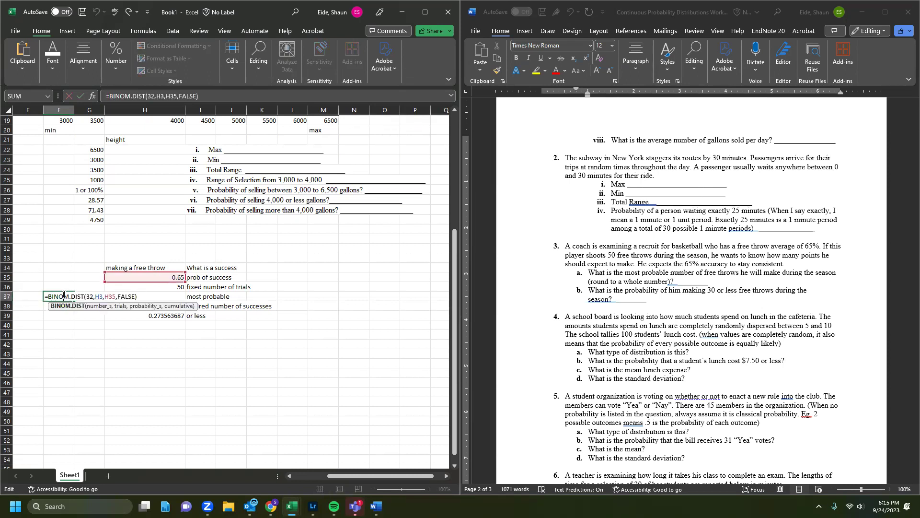
{"action": "left_click", "coordinate": [100, 296]}
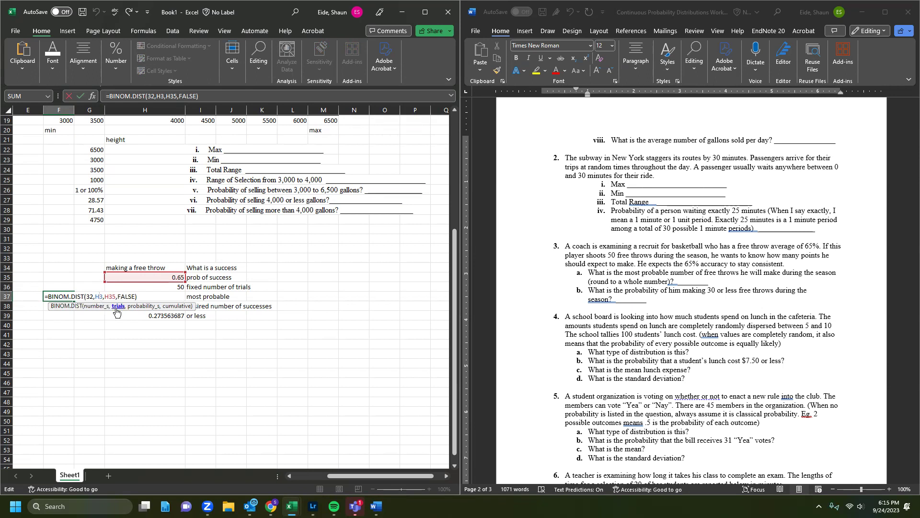
{"action": "left_click", "coordinate": [86, 296]}
{"action": "left_click", "coordinate": [102, 296]}
{"action": "left_click", "coordinate": [109, 296]}
{"action": "key", "text": "BackSpace"}
{"action": "key", "text": "BackSpace"}
{"action": "key", "text": "BackSpace"}
{"action": "type", "text": ",.65"}
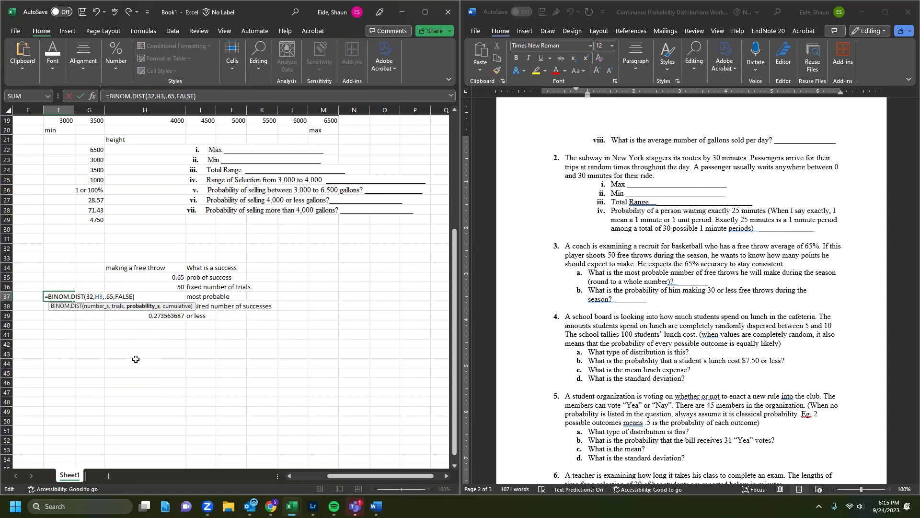
{"action": "left_click", "coordinate": [128, 297]}
{"action": "key", "text": "Return"}
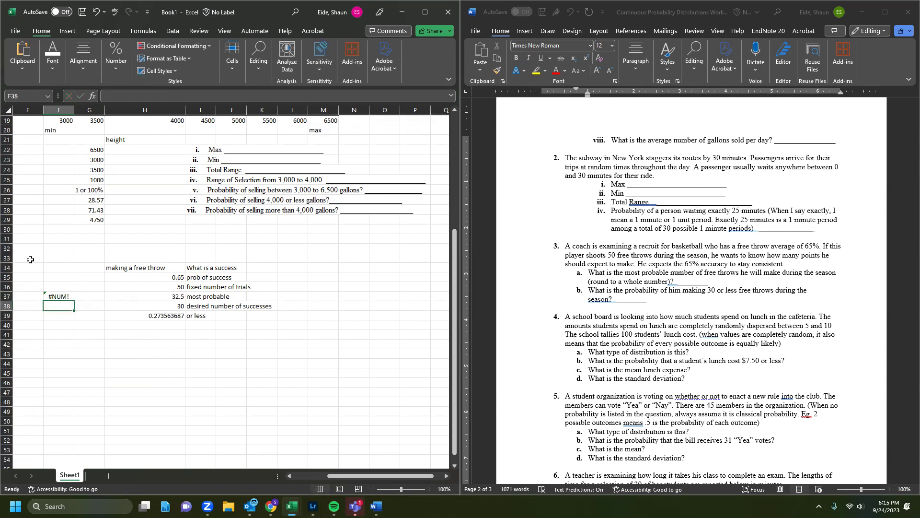
Step: Widen column F so the F37 result has more room
{"action": "left_click_drag", "start_coordinate": [74, 111], "coordinate": [107, 115]}
{"action": "left_click", "coordinate": [78, 256]}
{"action": "left_click", "coordinate": [53, 307]}
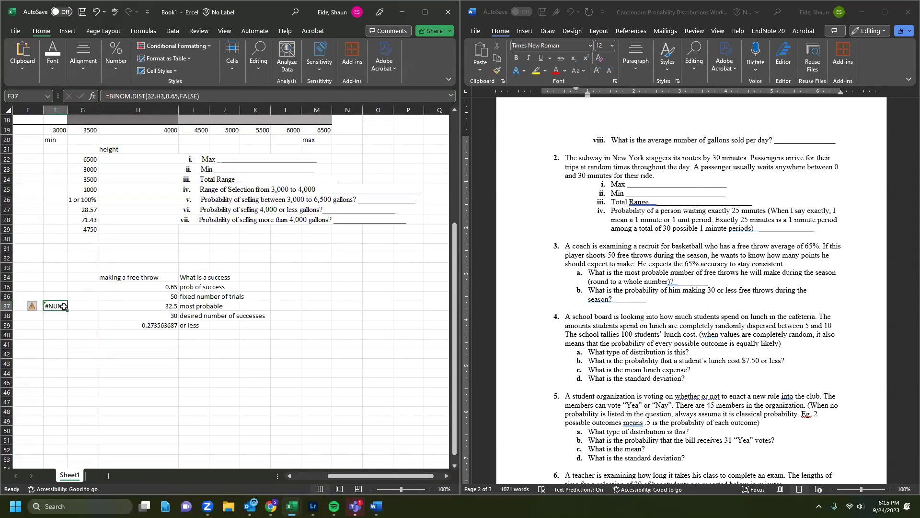
{"action": "left_click_drag", "start_coordinate": [67, 110], "coordinate": [113, 110]}
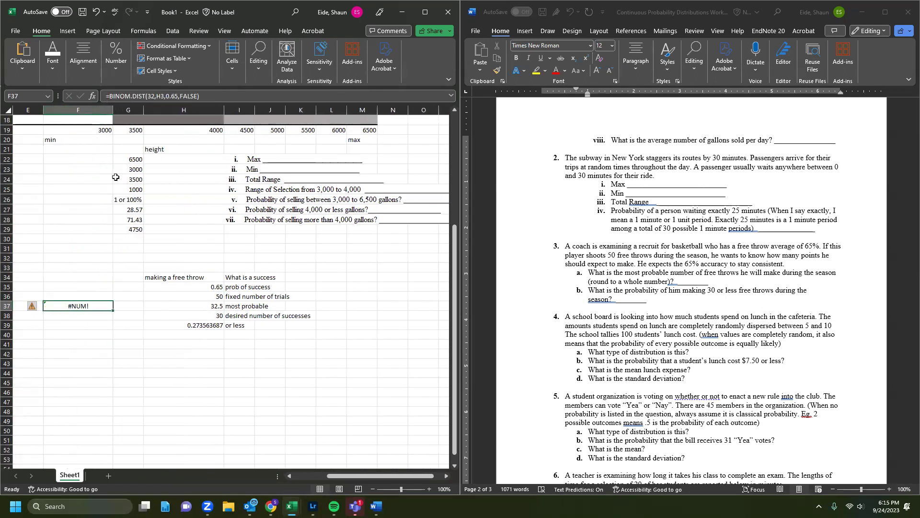
Step: Change the cumulative argument of the F37 BINOM.DIST formula to TRUE
{"action": "double_click", "coordinate": [93, 306]}
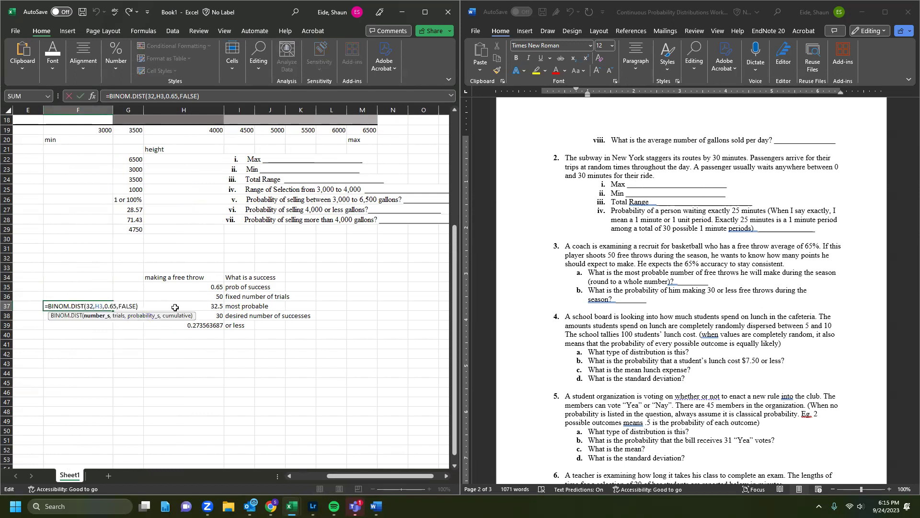
{"action": "left_click", "coordinate": [131, 306]}
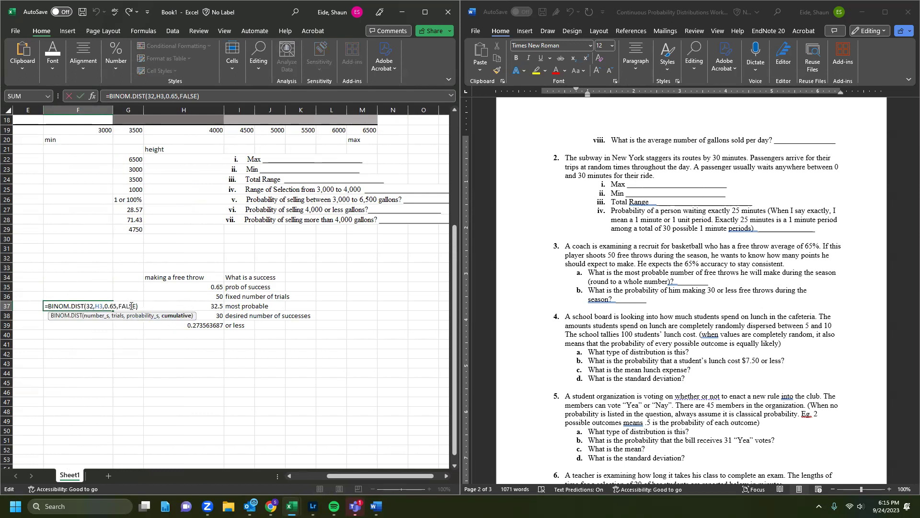
{"action": "key", "text": "Delete"}
{"action": "key", "text": "BackSpace"}
{"action": "key", "text": "BackSpace"}
{"action": "key", "text": "BackSpace"}
{"action": "key", "text": "BackSpace"}
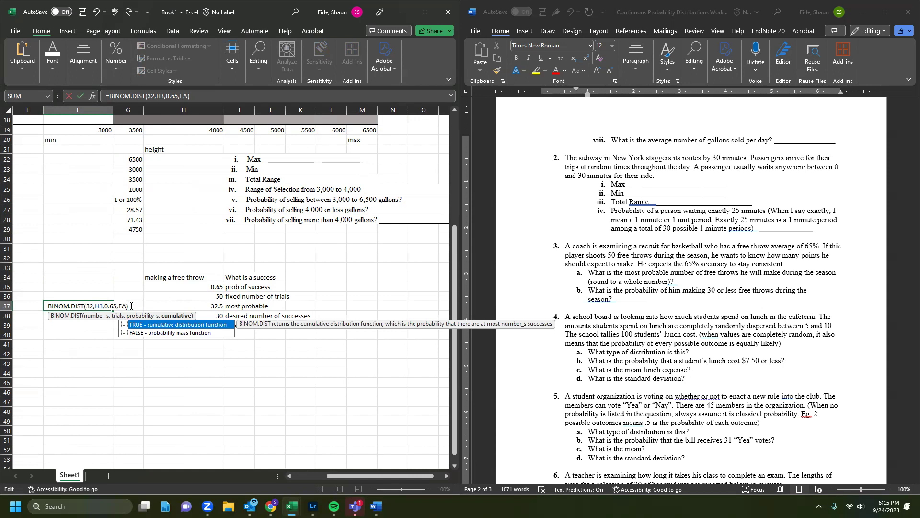
{"action": "type", "text": "true"}
{"action": "key", "text": "Return"}
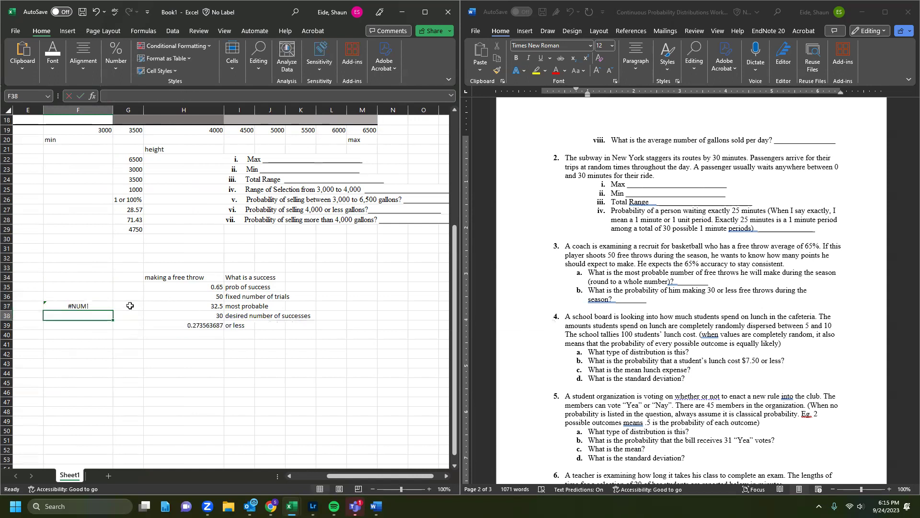
{"action": "key", "text": "Up"}
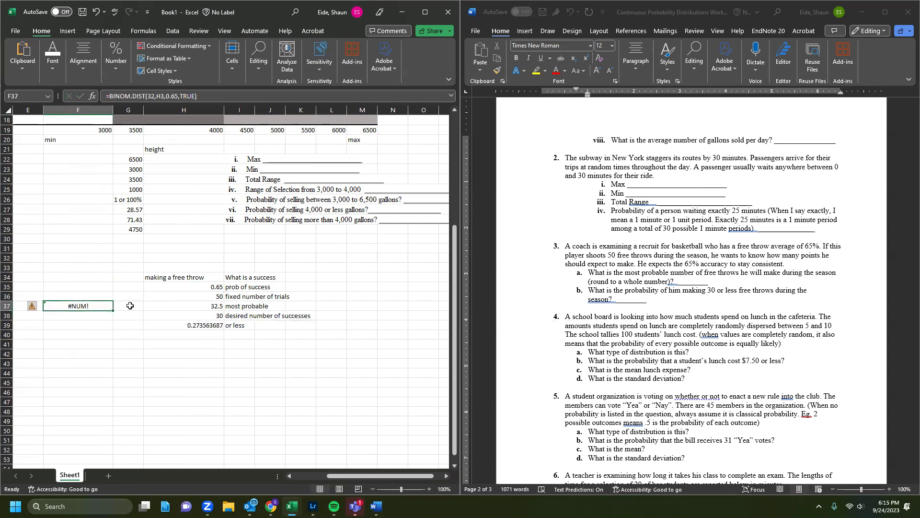
Step: Replace the trials argument in the F37 BINOM.DIST formula with 50
{"action": "double_click", "coordinate": [105, 305]}
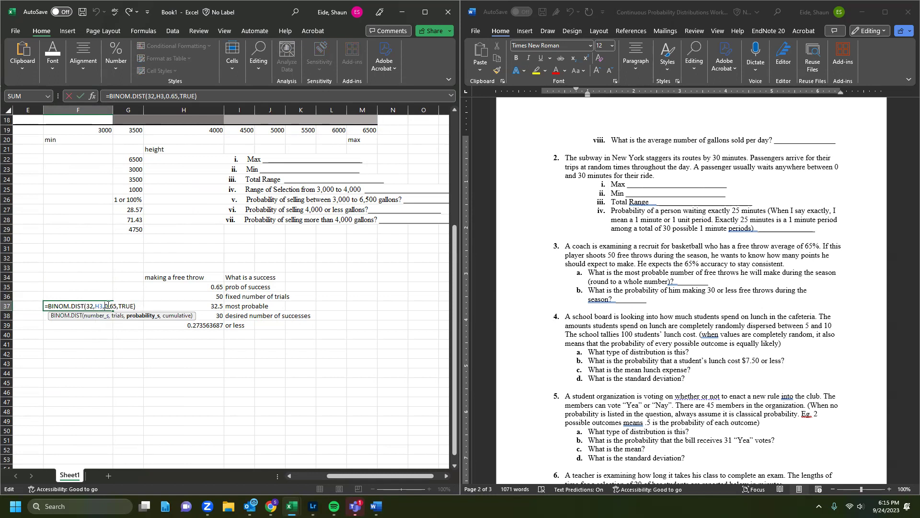
{"action": "left_click", "coordinate": [100, 306]}
{"action": "key", "text": "BackSpace"}
{"action": "key", "text": "BackSpace"}
{"action": "type", "text": "50"}
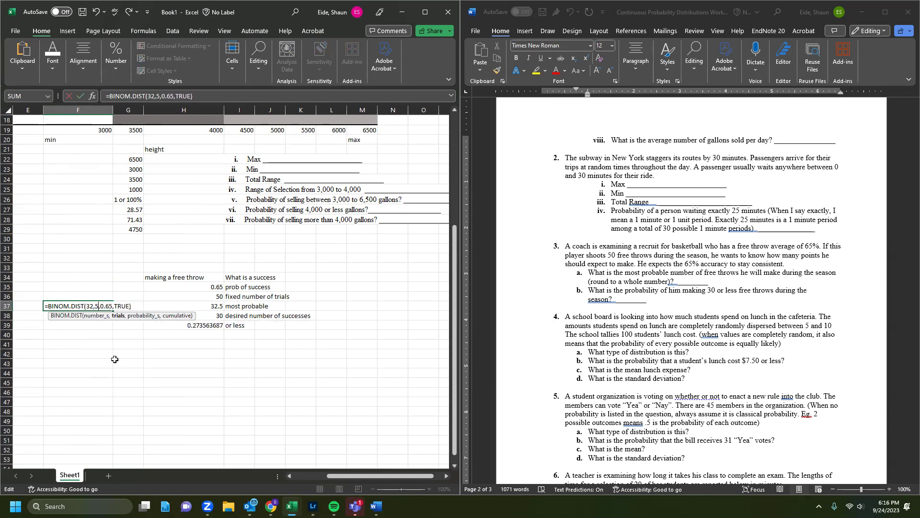
{"action": "key", "text": "Return"}
{"action": "key", "text": "Up"}
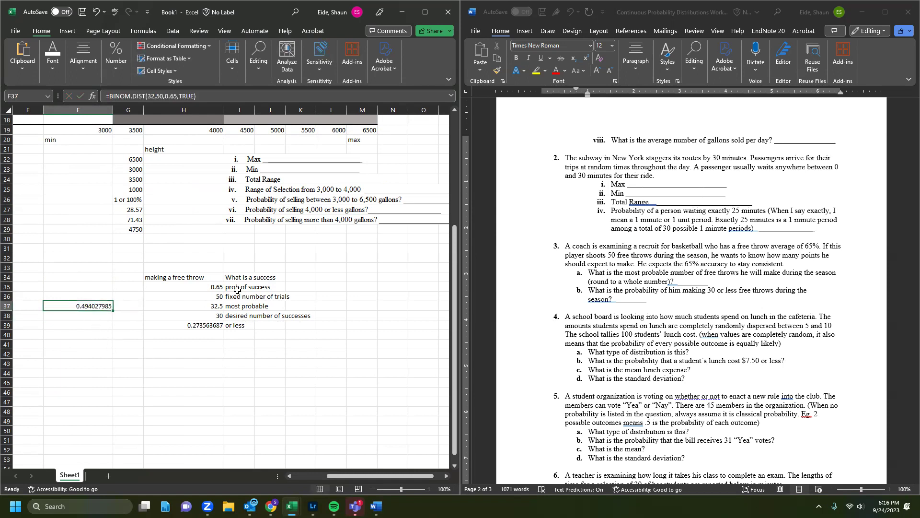
{"action": "left_click", "coordinate": [187, 306]}
{"action": "left_click", "coordinate": [186, 295]}
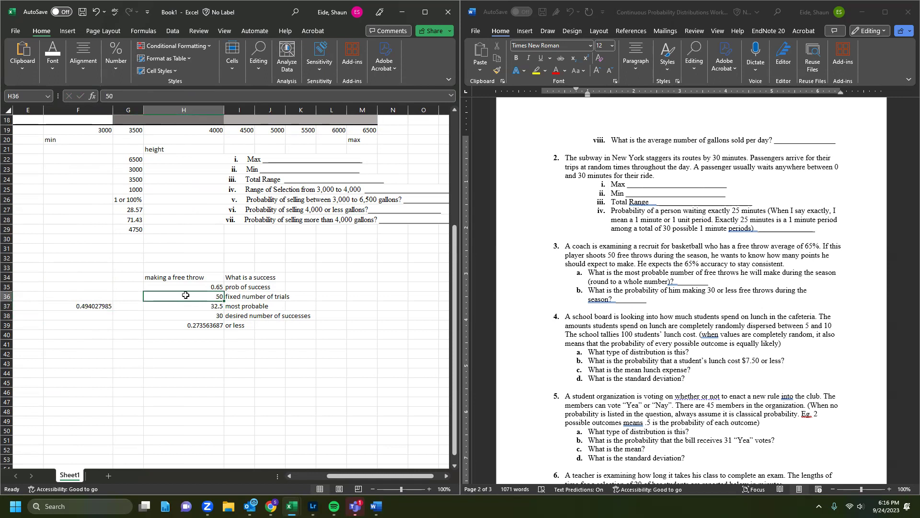
Step: Set the cumulative argument of the F37 formula to FALSE for the exact probability of 32 free throws
{"action": "double_click", "coordinate": [95, 308]}
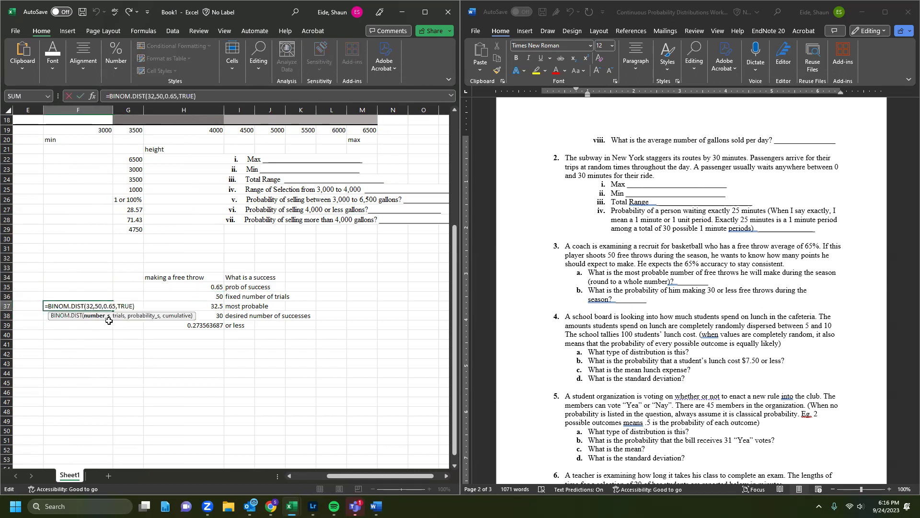
{"action": "left_click", "coordinate": [102, 305]}
{"action": "key", "text": "Right"}
{"action": "double_click", "coordinate": [122, 307]}
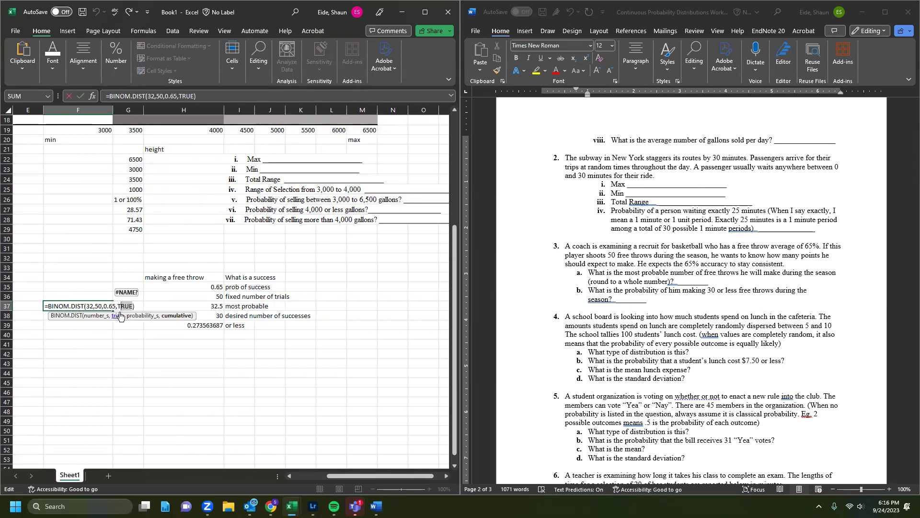
{"action": "type", "text": "T"}
{"action": "key", "text": "BackSpace"}
{"action": "type", "text": "false"}
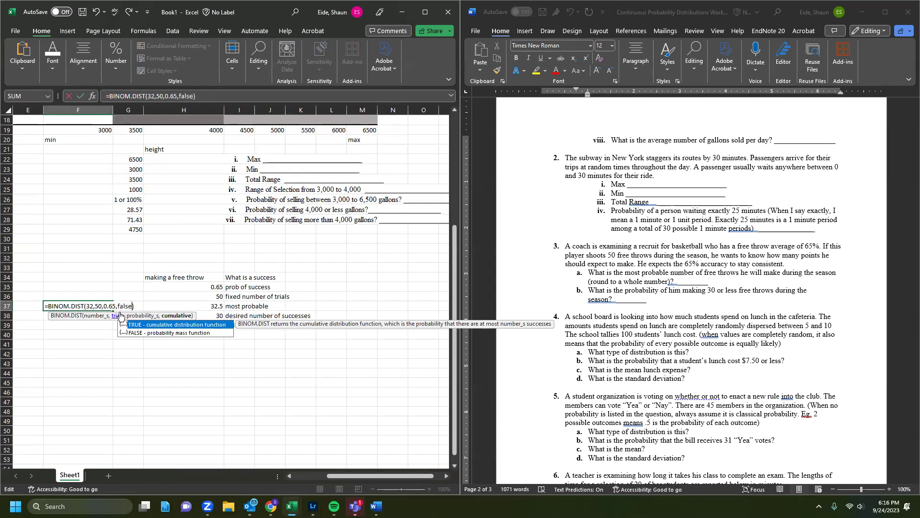
{"action": "key", "text": "Return"}
Step: Label the candidate free throw counts by entering 32 in E37 and 33 in E38
{"action": "key", "text": "Up"}
{"action": "key", "text": "Left"}
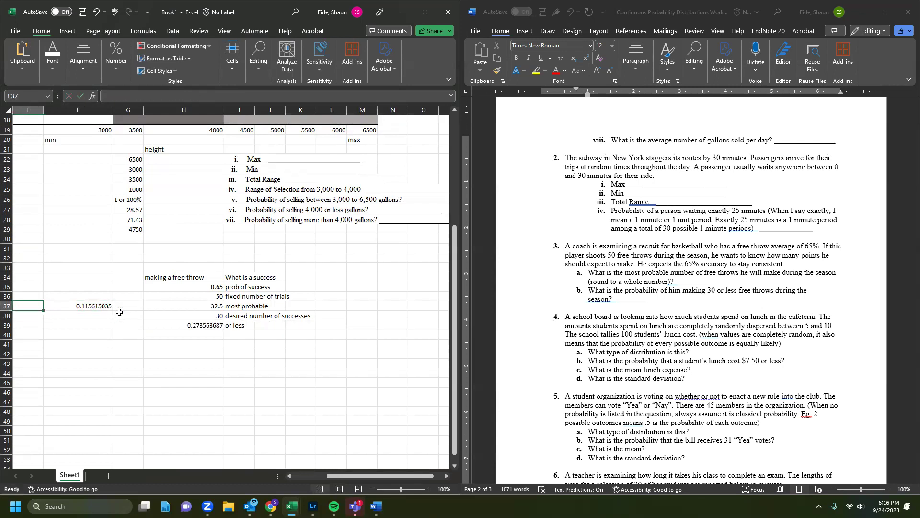
{"action": "type", "text": "32"}
{"action": "key", "text": "Return"}
{"action": "type", "text": "33"}
{"action": "key", "text": "Return"}
Step: Calculate the exact probability of 33 free throws in F38 with =BINOM.DIST(33,50,.65,FALSE)
{"action": "key", "text": "Right"}
{"action": "key", "text": "Up"}
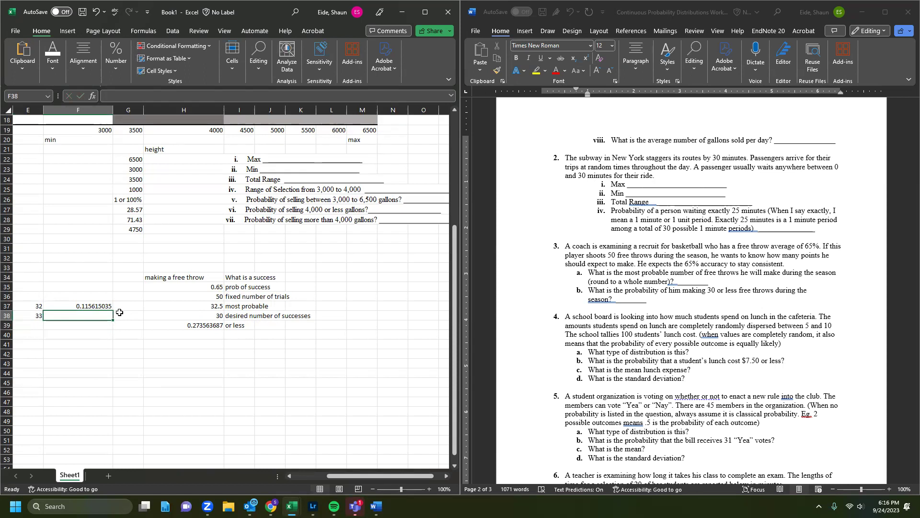
{"action": "type", "text": "=binom.dist("}
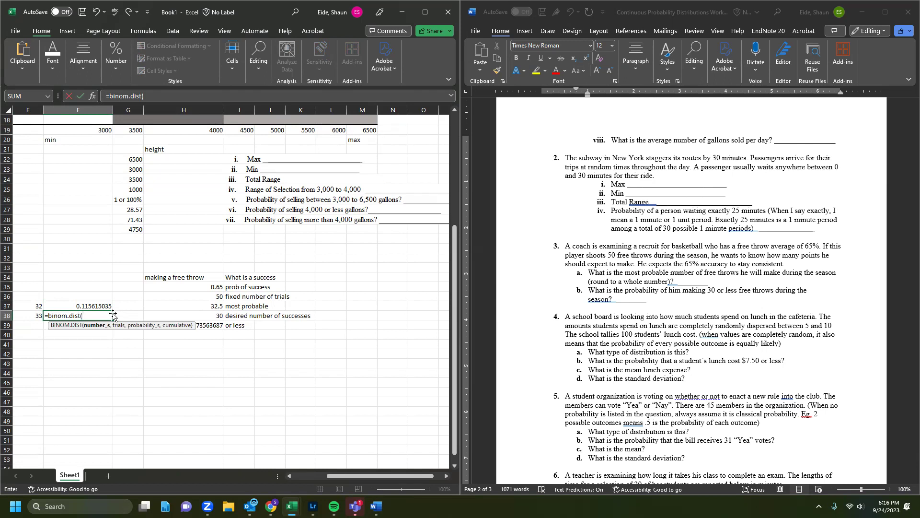
{"action": "type", "text": "33,50,"}
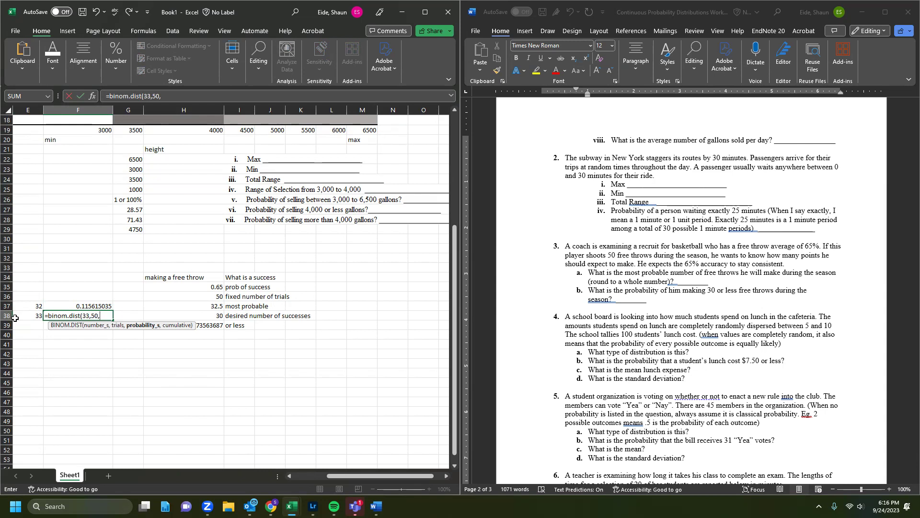
{"action": "type", "text": ".65,"}
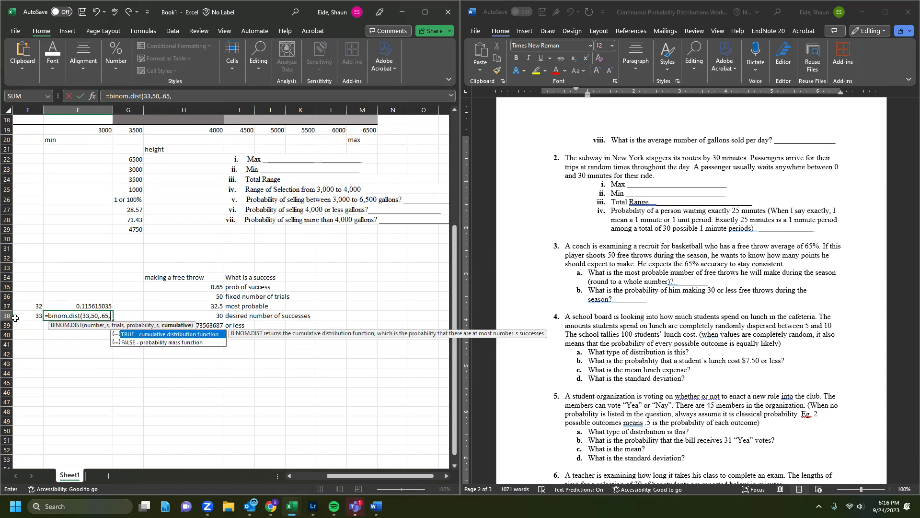
{"action": "type", "text": "false)"}
{"action": "key", "text": "Return"}
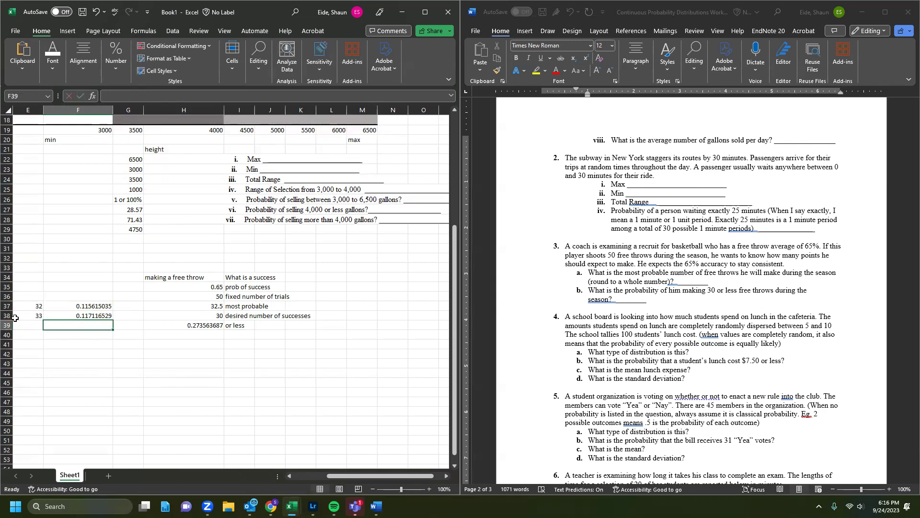
Step: Review the probability of 33 free throws in F38, its count in E38 and the "or less" probability in H39
{"action": "left_click", "coordinate": [83, 316]}
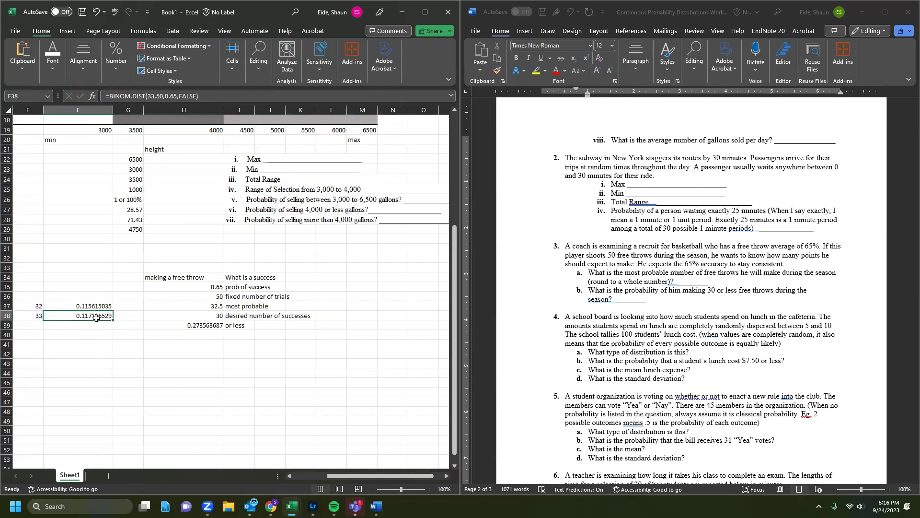
{"action": "left_click", "coordinate": [33, 314]}
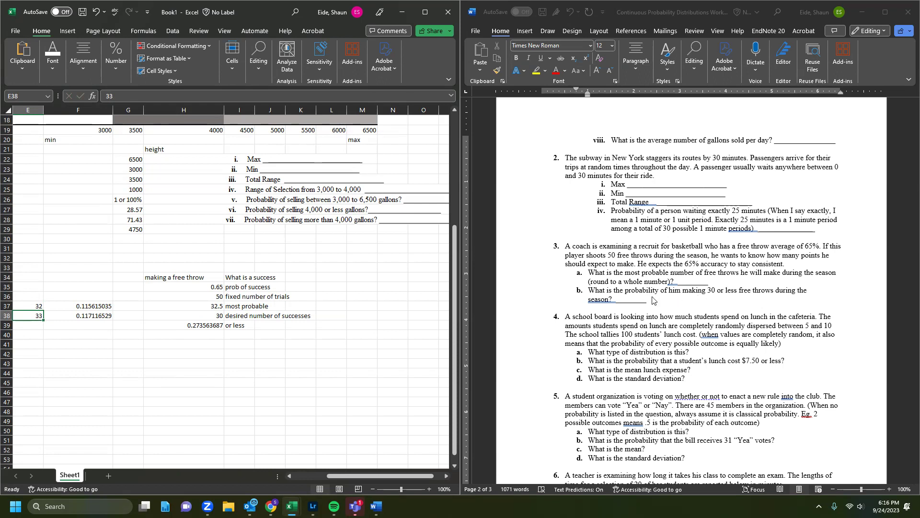
{"action": "left_click", "coordinate": [200, 327]}
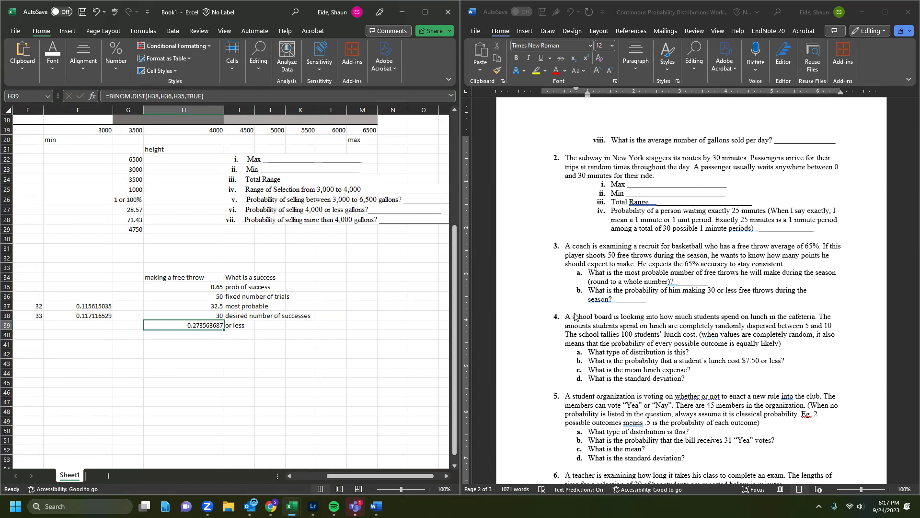
Step: Examine question 4 about students' lunch costs, including the random dispersion wording and the distribution, probability, mean and standard deviation parts
{"action": "scroll", "coordinate": [599, 314], "scroll_direction": "down", "scroll_amount": 2}
{"action": "scroll", "coordinate": [600, 314], "scroll_direction": "down", "scroll_amount": 4}
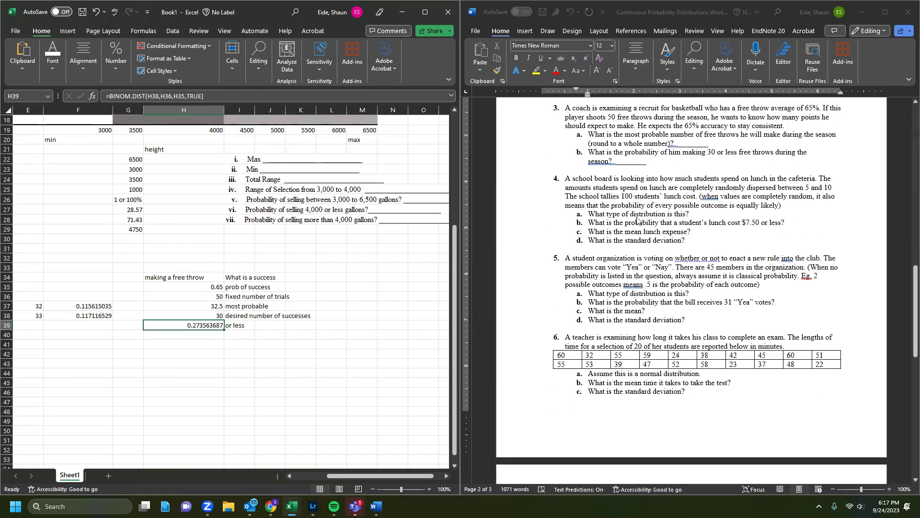
{"action": "left_click", "coordinate": [638, 192]}
{"action": "left_click_drag", "start_coordinate": [575, 174], "coordinate": [719, 201]}
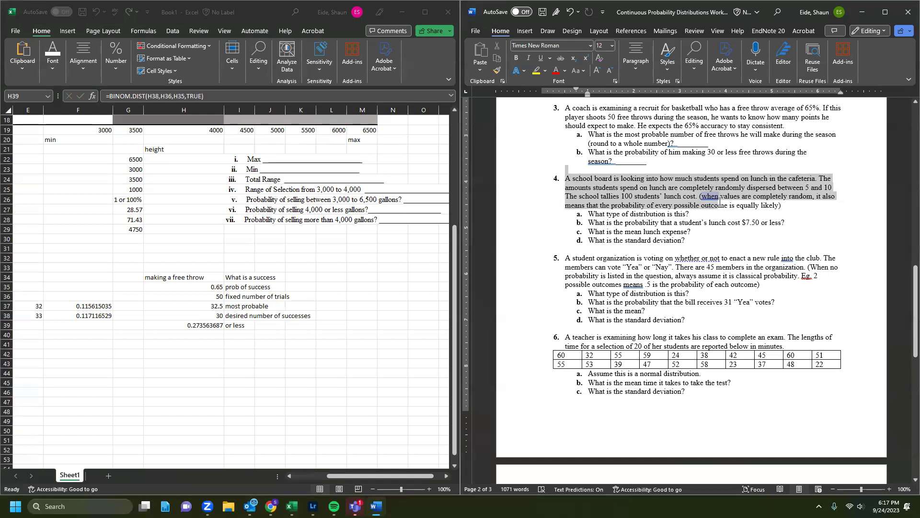
{"action": "left_click", "coordinate": [765, 194]}
{"action": "left_click_drag", "start_coordinate": [779, 189], "coordinate": [721, 188]}
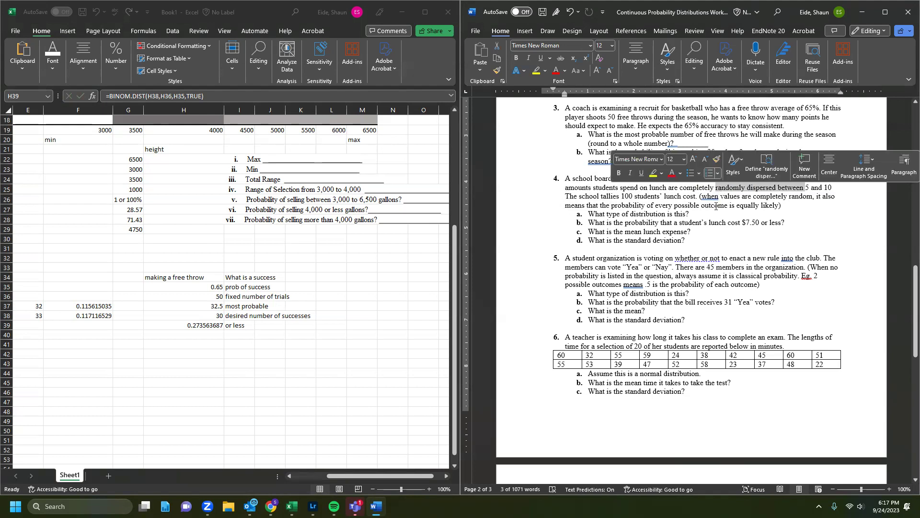
{"action": "left_click", "coordinate": [721, 188]}
{"action": "left_click_drag", "start_coordinate": [717, 189], "coordinate": [748, 187]}
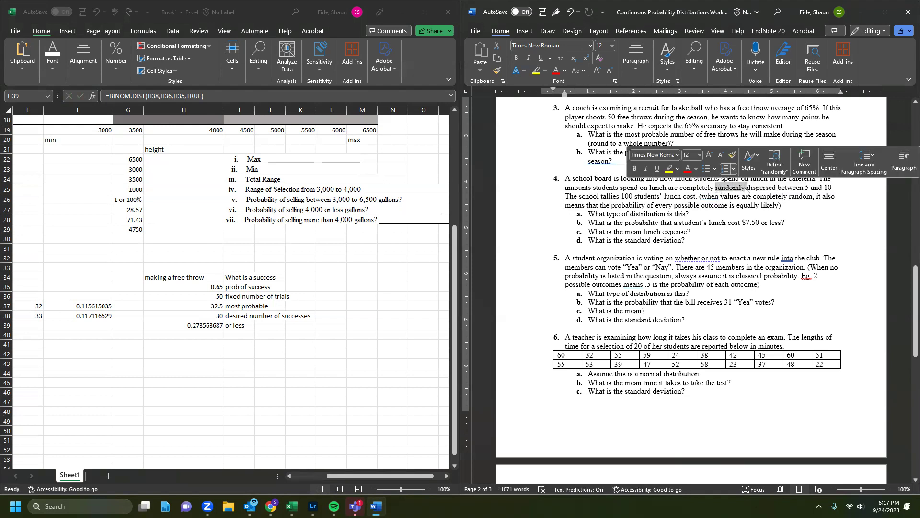
{"action": "left_click", "coordinate": [739, 221]}
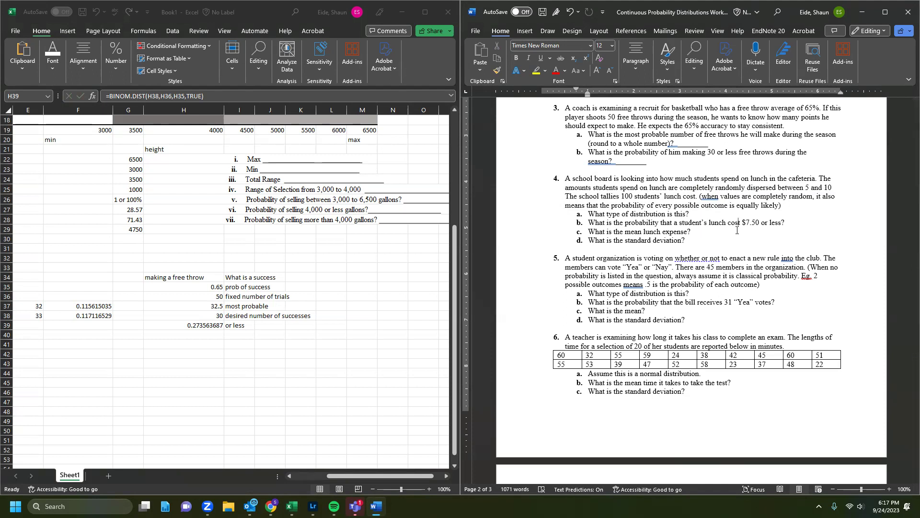
{"action": "left_click_drag", "start_coordinate": [623, 240], "coordinate": [628, 263]}
Step: Examine question 5 about the student organization vote for its two outcomes, number of members and classical probability rule
{"action": "left_click", "coordinate": [639, 302]}
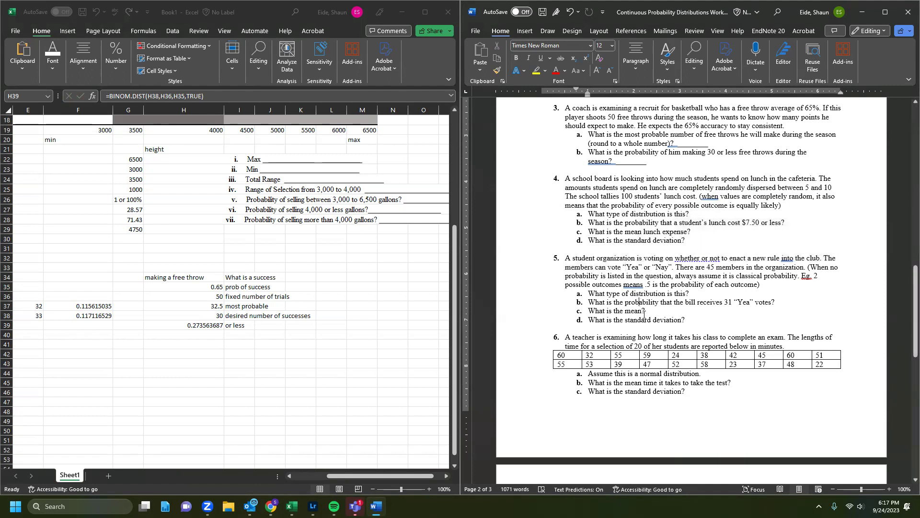
{"action": "left_click_drag", "start_coordinate": [570, 258], "coordinate": [776, 277]}
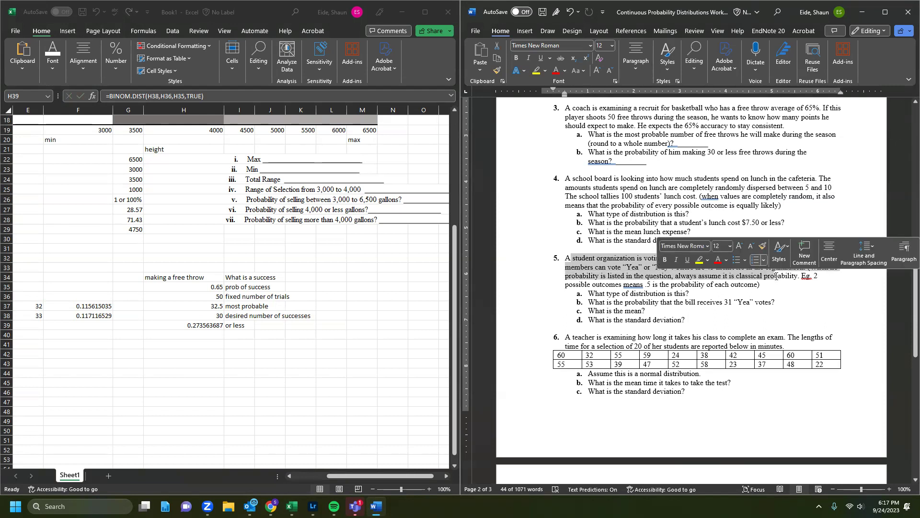
{"action": "left_click", "coordinate": [737, 267]}
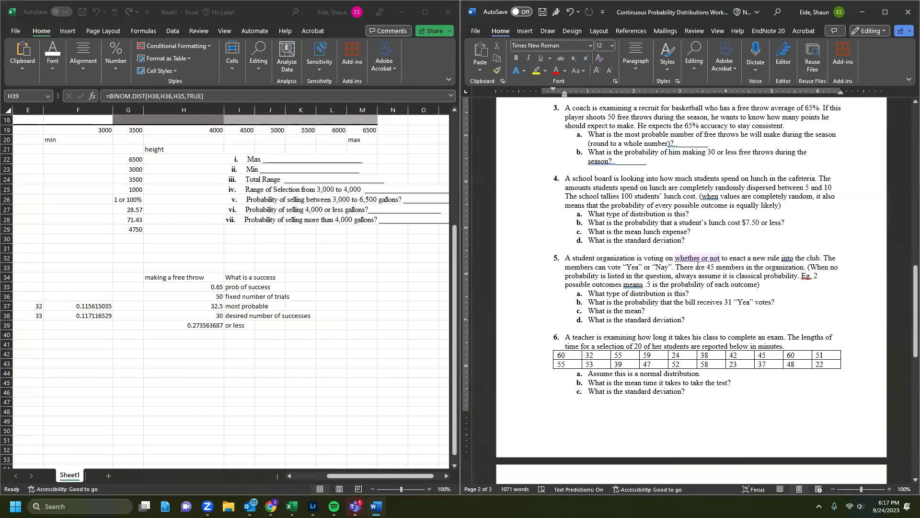
{"action": "left_click_drag", "start_coordinate": [738, 267], "coordinate": [778, 284]}
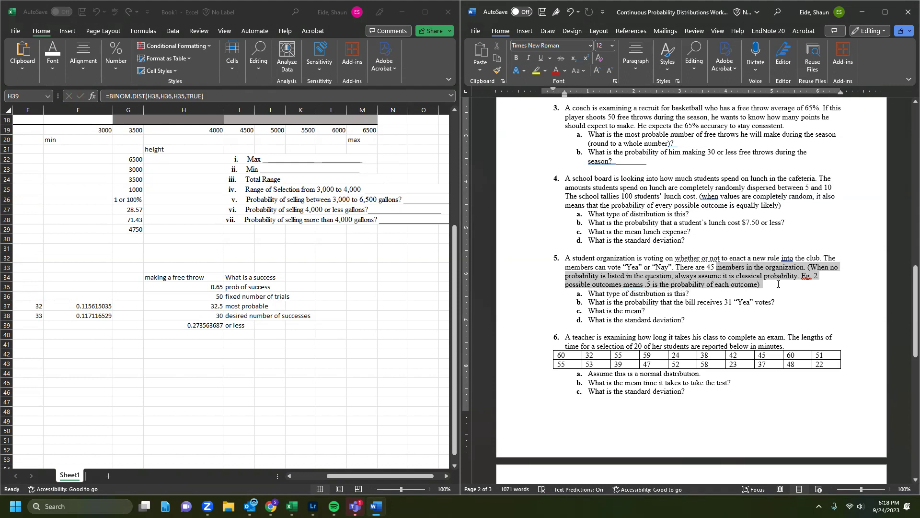
{"action": "left_click_drag", "start_coordinate": [565, 258], "coordinate": [605, 278]}
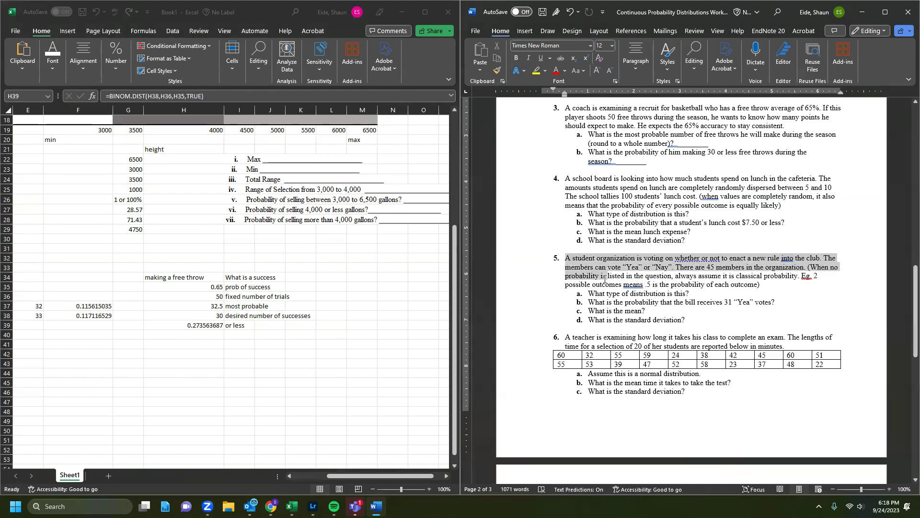
{"action": "left_click", "coordinate": [539, 285]}
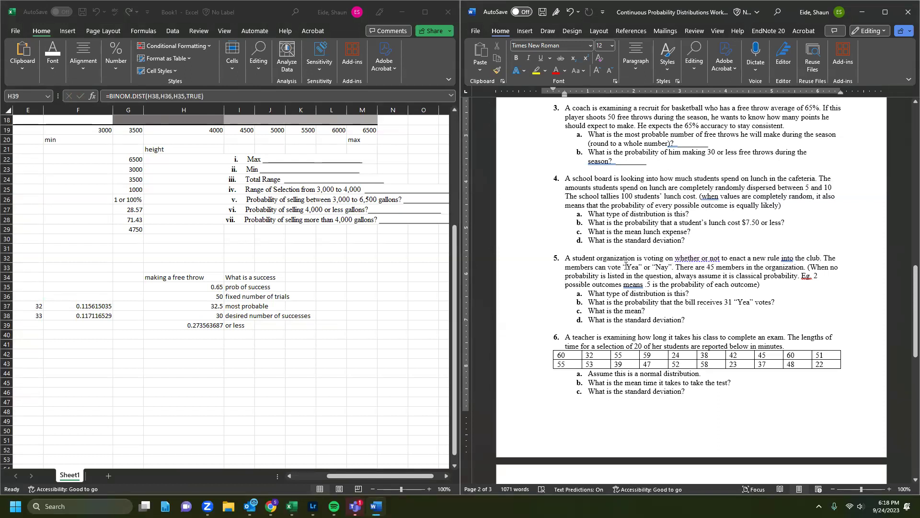
{"action": "left_click_drag", "start_coordinate": [626, 266], "coordinate": [673, 268]}
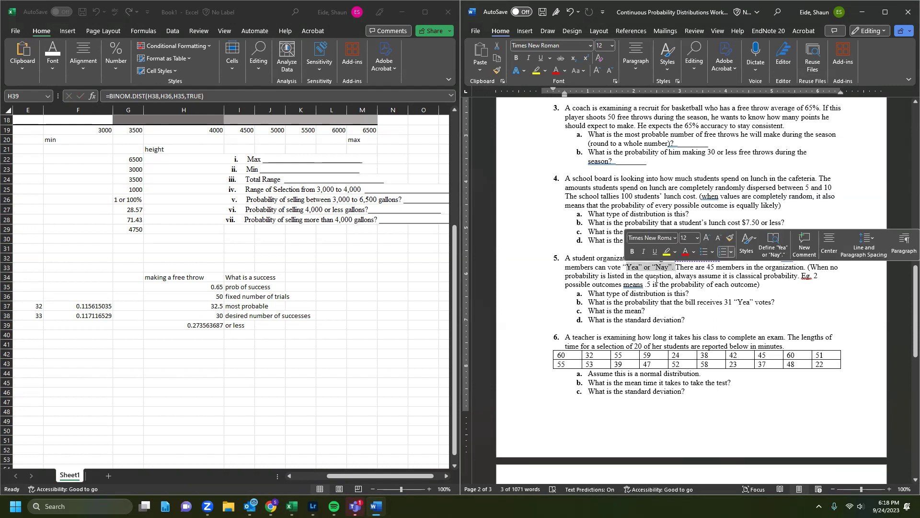
{"action": "left_click", "coordinate": [654, 281]}
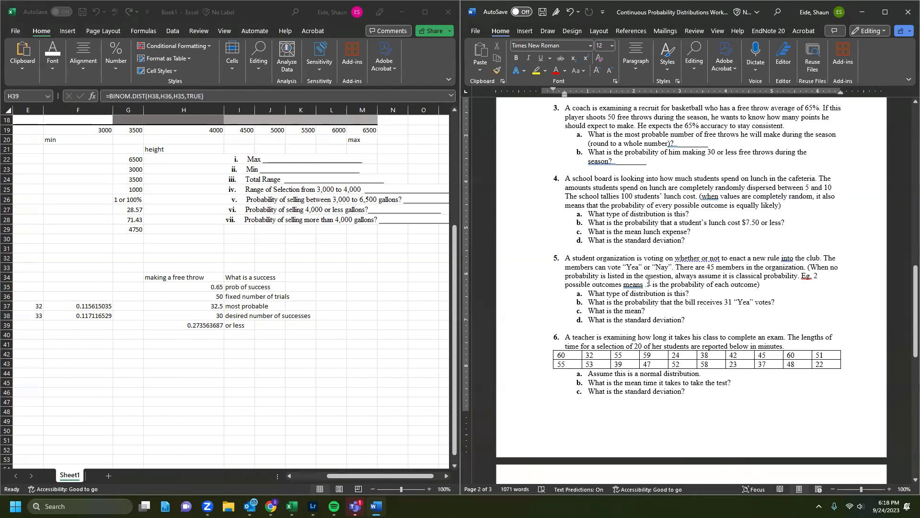
Step: Copy the binomial labels in I34:I39 and paste them starting at I43 for the voting problem
{"action": "left_click", "coordinate": [202, 326]}
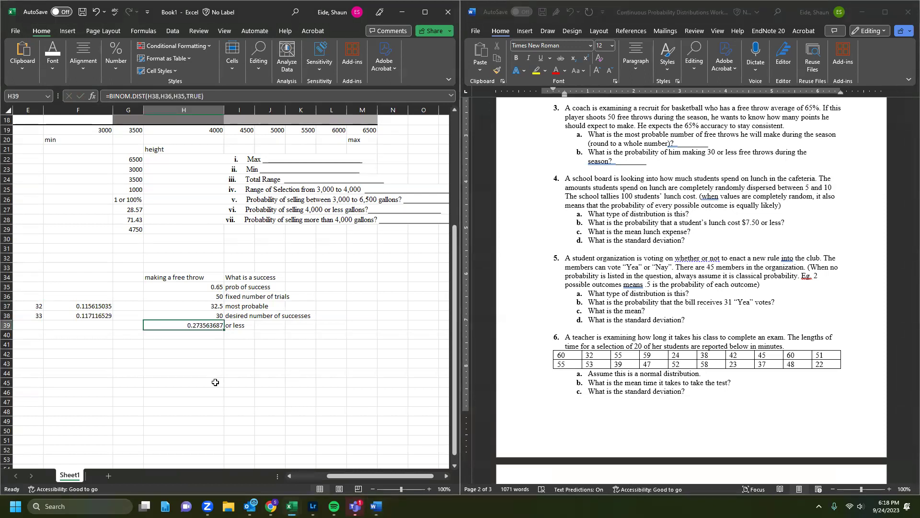
{"action": "left_click_drag", "start_coordinate": [233, 279], "coordinate": [237, 326]}
{"action": "key", "text": "ctrl+c"}
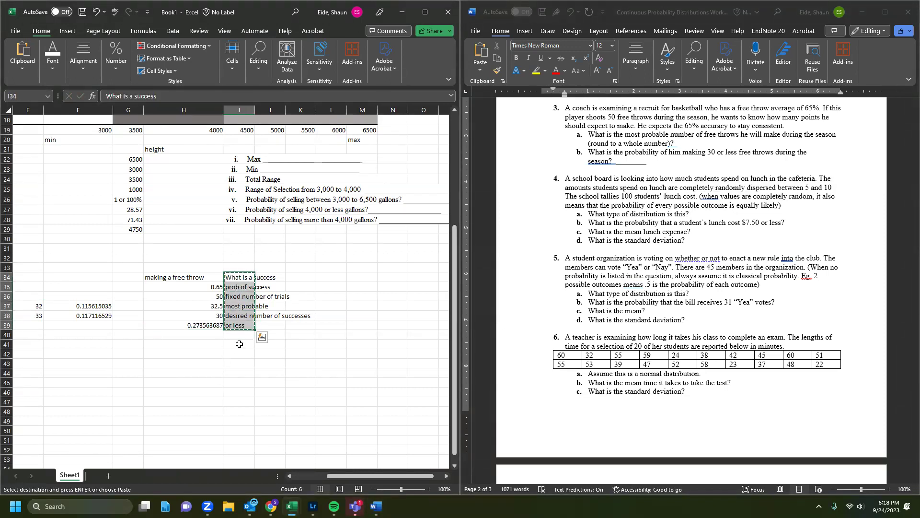
{"action": "left_click", "coordinate": [236, 362]}
{"action": "key", "text": "ctrl+v"}
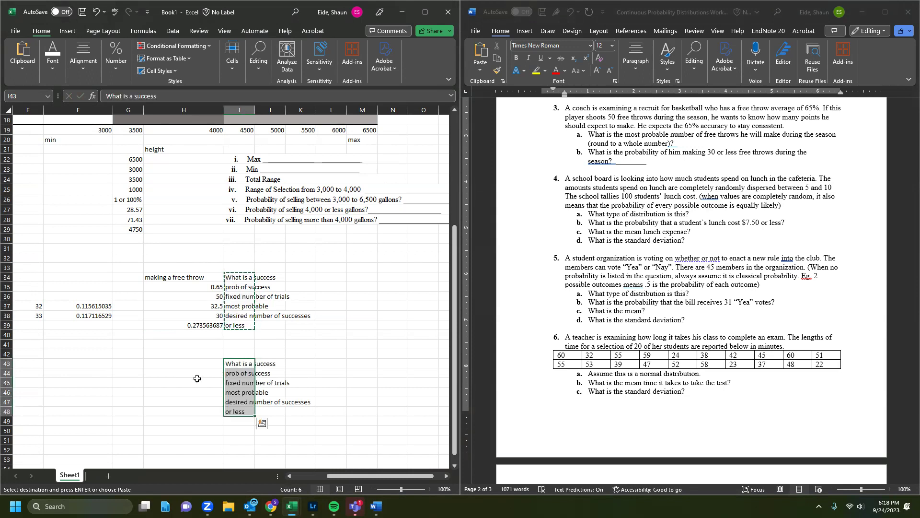
Step: Enter 45 as the fixed number of trials in H45 and 0.5 as the probability of success in H44
{"action": "left_click", "coordinate": [193, 379]}
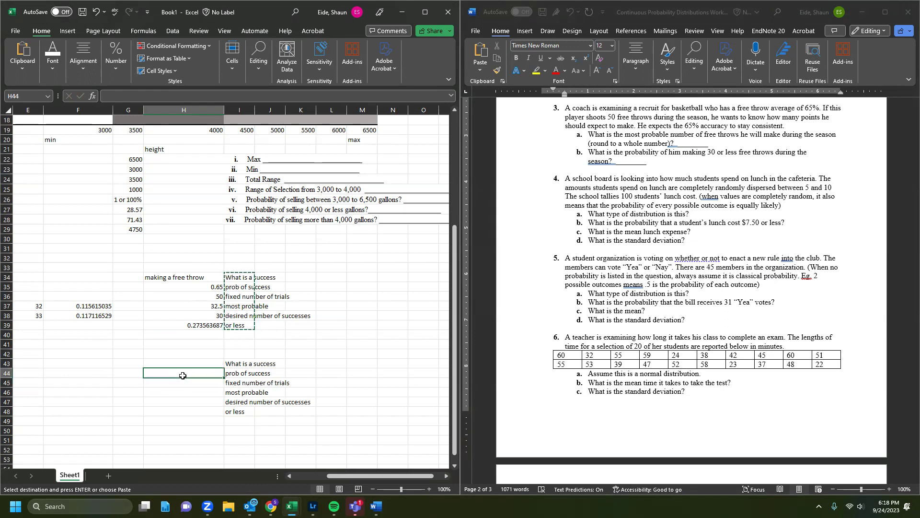
{"action": "type", "text": "45"}
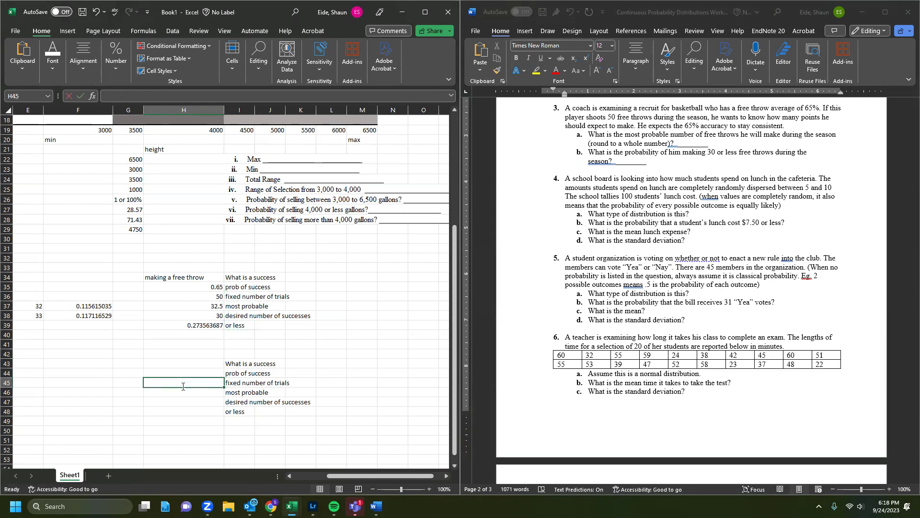
{"action": "left_click", "coordinate": [184, 406]}
{"action": "left_click", "coordinate": [181, 361]}
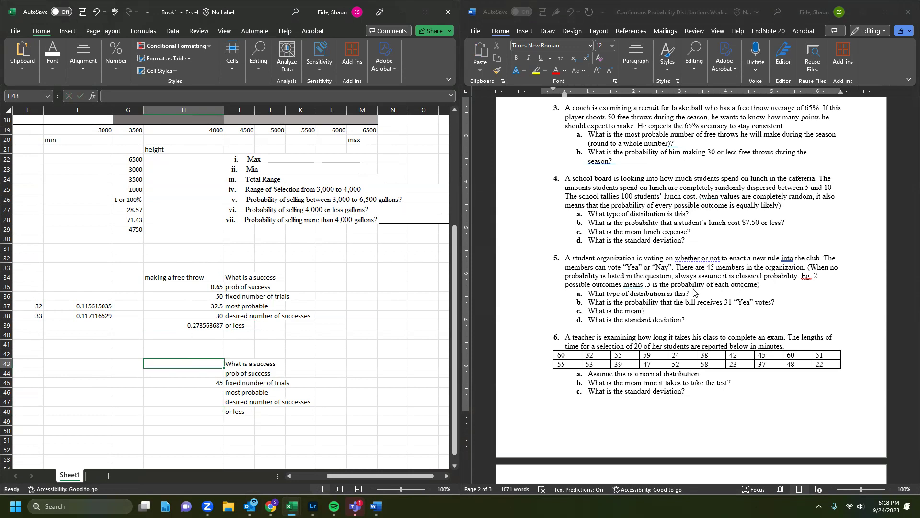
{"action": "left_click", "coordinate": [188, 374]}
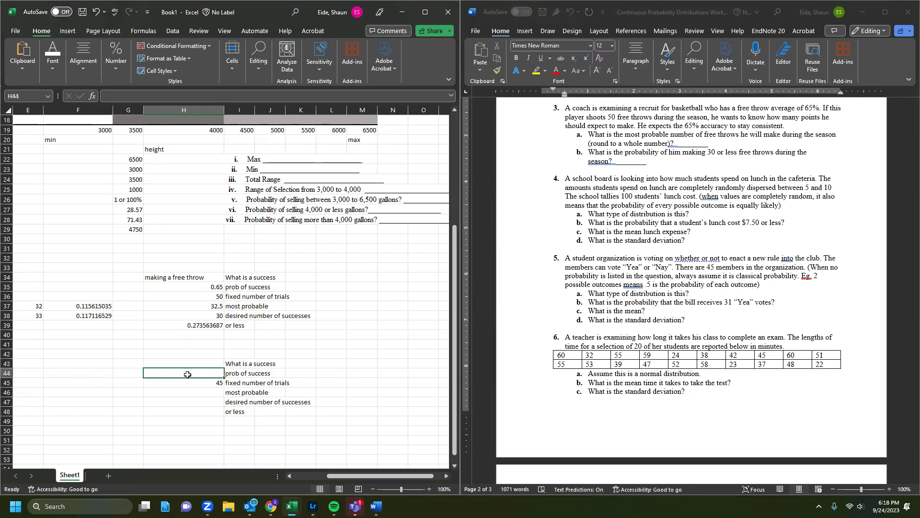
{"action": "type", "text": "0.5"}
{"action": "key", "text": "Return"}
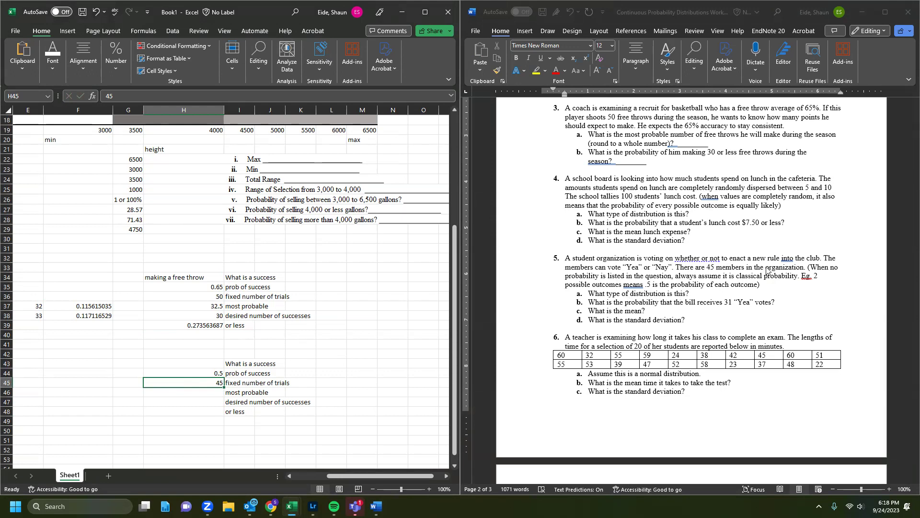
Step: Enter "voting yea" in H43 as the definition of a success
{"action": "left_click", "coordinate": [211, 372]}
{"action": "left_click", "coordinate": [184, 360]}
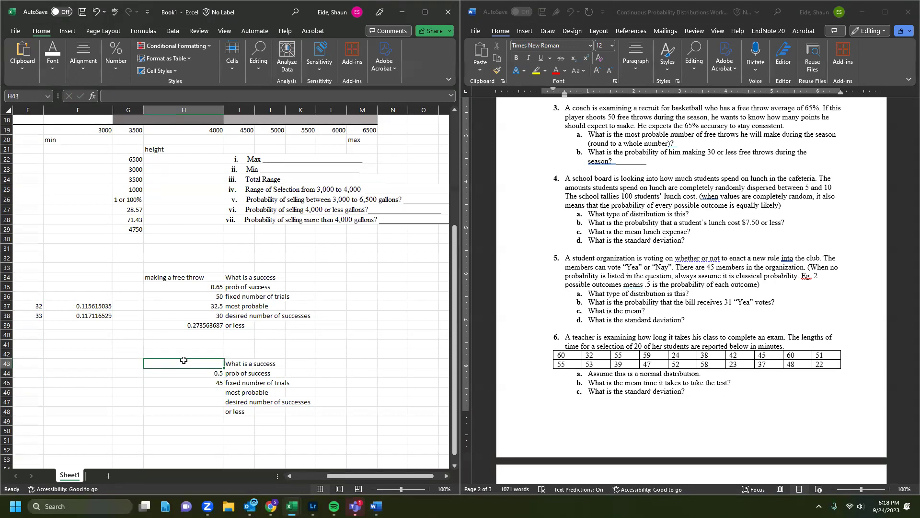
{"action": "type", "text": "yoting"}
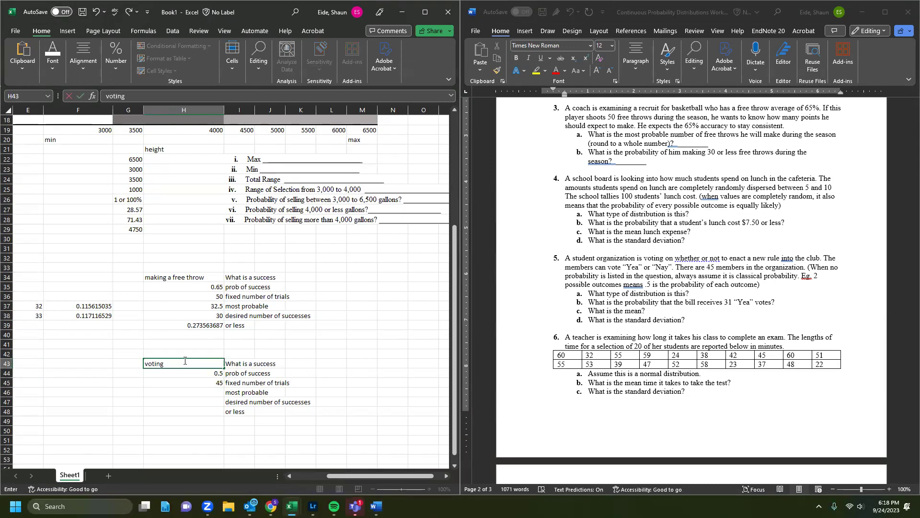
{"action": "type", "text": " yea"}
{"action": "key", "text": "Return"}
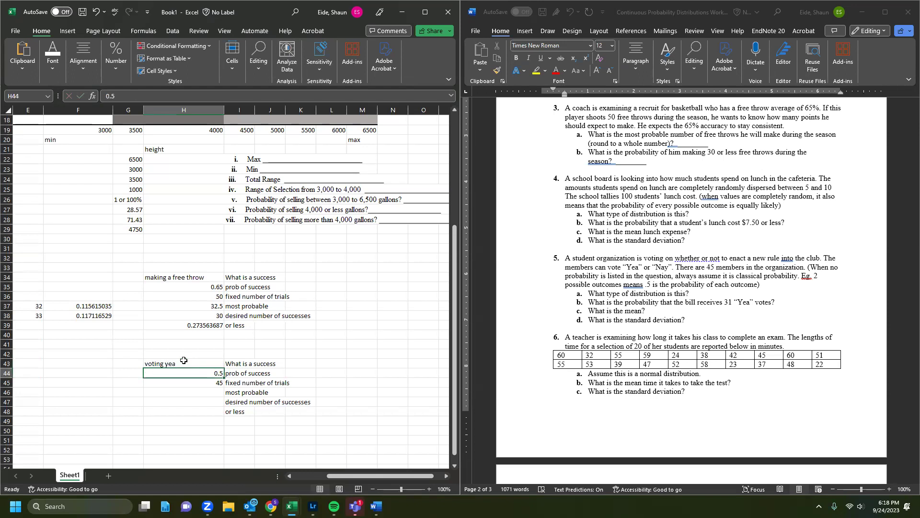
Step: Check question 5's parts, then switch to the Unit 2 formula sheet PDF in Chrome and place its binomial formulas beside the spreadsheet
{"action": "left_click", "coordinate": [698, 291]}
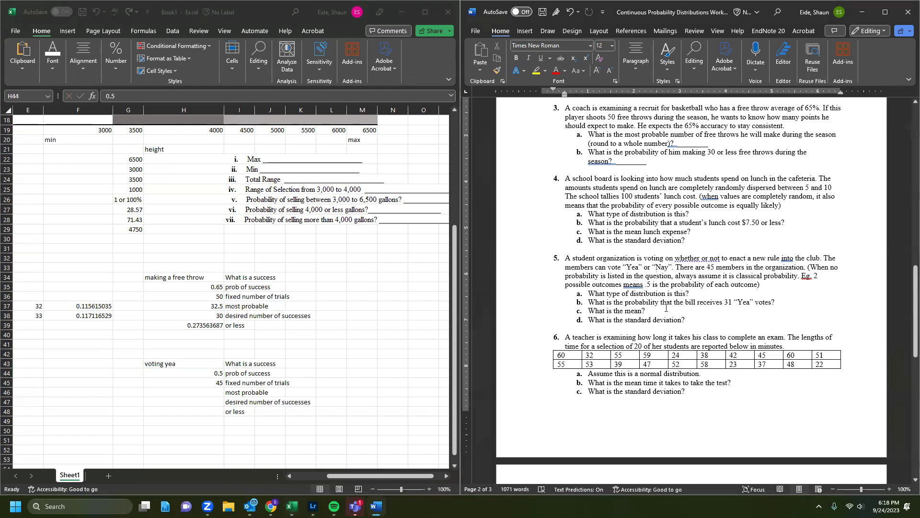
{"action": "left_click_drag", "start_coordinate": [626, 302], "coordinate": [642, 324]}
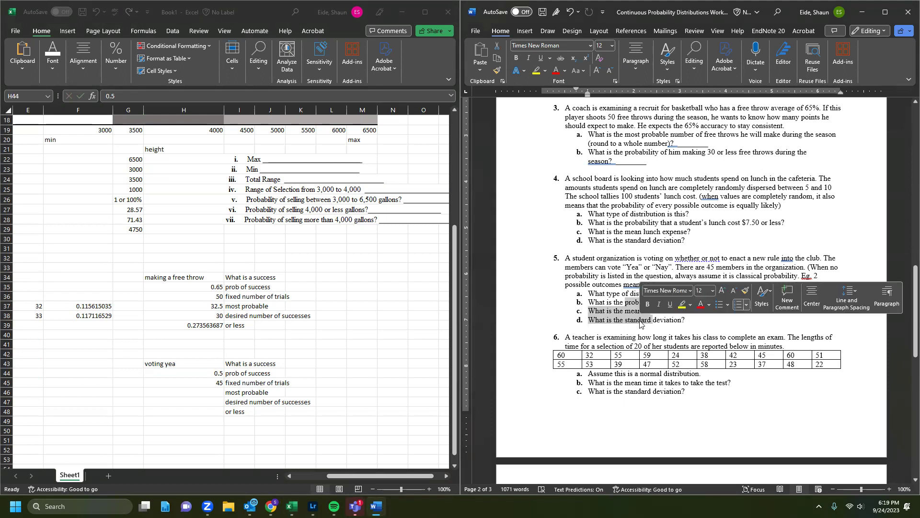
{"action": "left_click", "coordinate": [635, 326]}
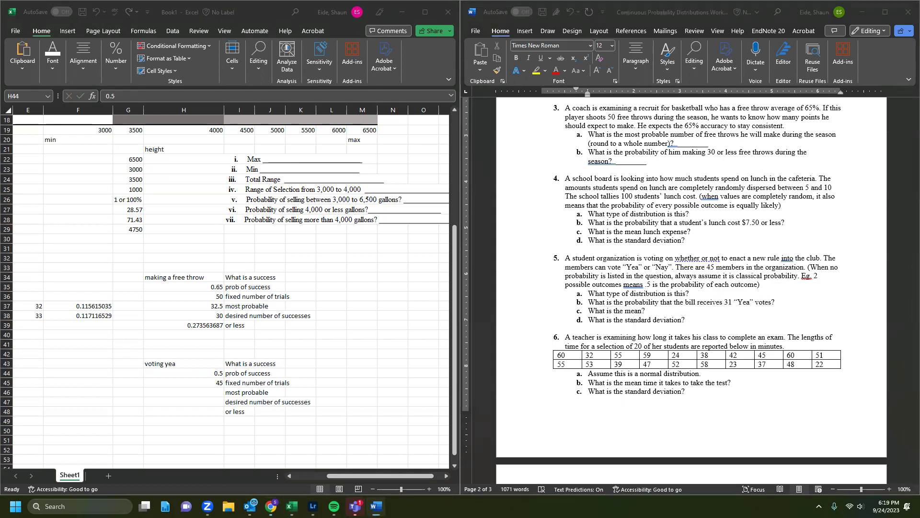
{"action": "scroll", "coordinate": [403, 302], "scroll_direction": "down", "scroll_amount": 4}
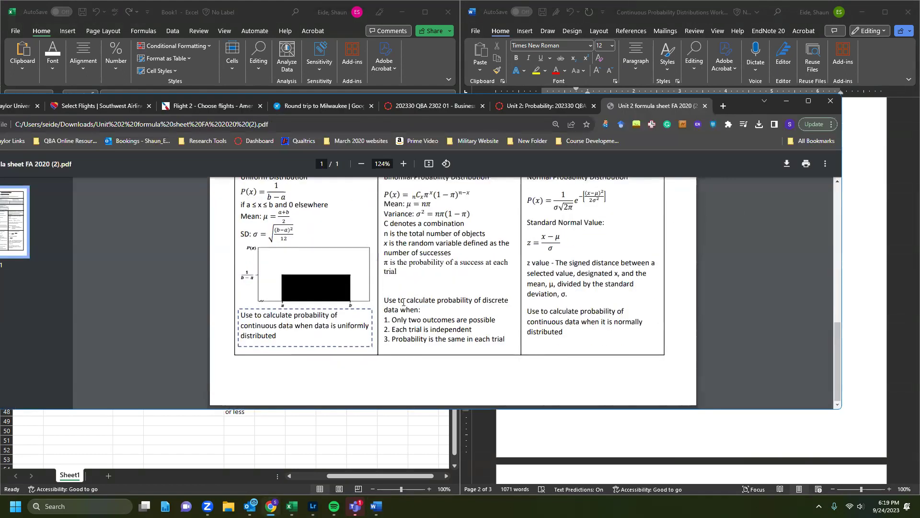
{"action": "scroll", "coordinate": [403, 303], "scroll_direction": "up", "scroll_amount": 1}
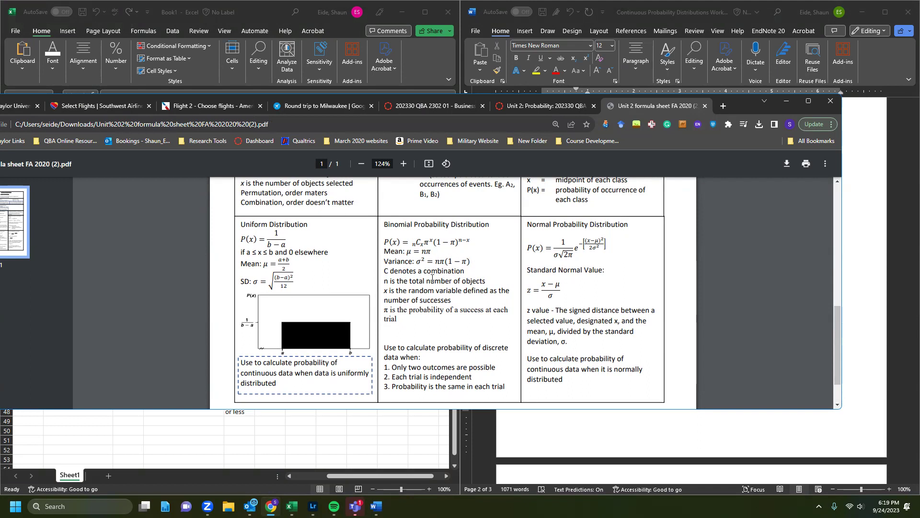
{"action": "left_click_drag", "start_coordinate": [736, 95], "coordinate": [744, 124]}
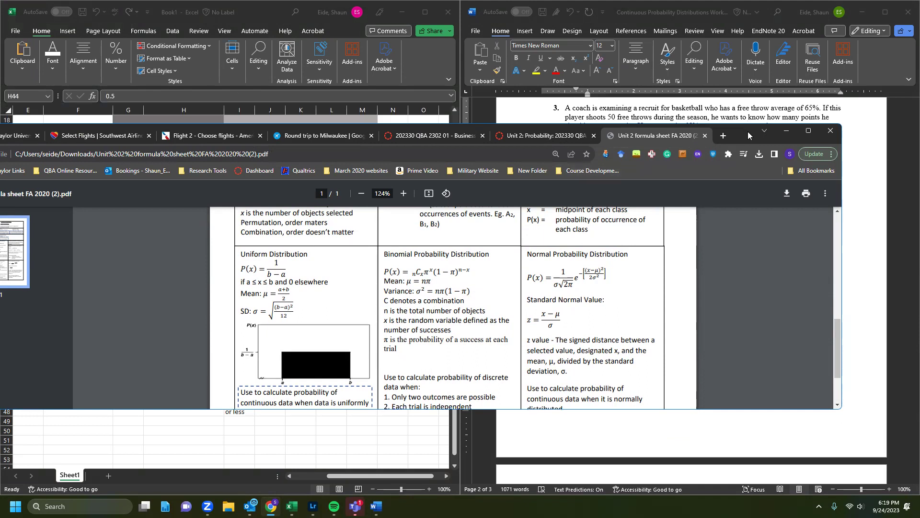
{"action": "key", "text": "super+Right"}
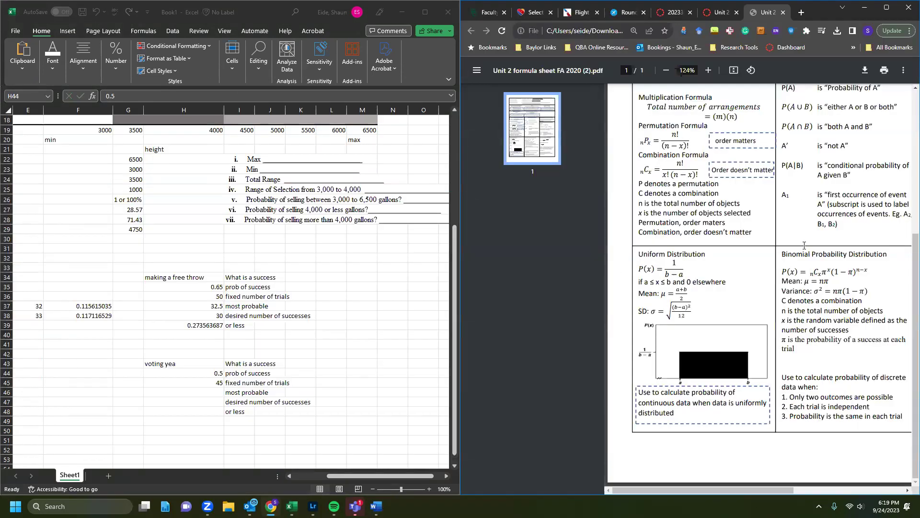
Step: Calculate the voting problem's binomial variance in H50 as =H45*H44*(1-.5)
{"action": "left_click", "coordinate": [193, 377]}
{"action": "left_click", "coordinate": [171, 430]}
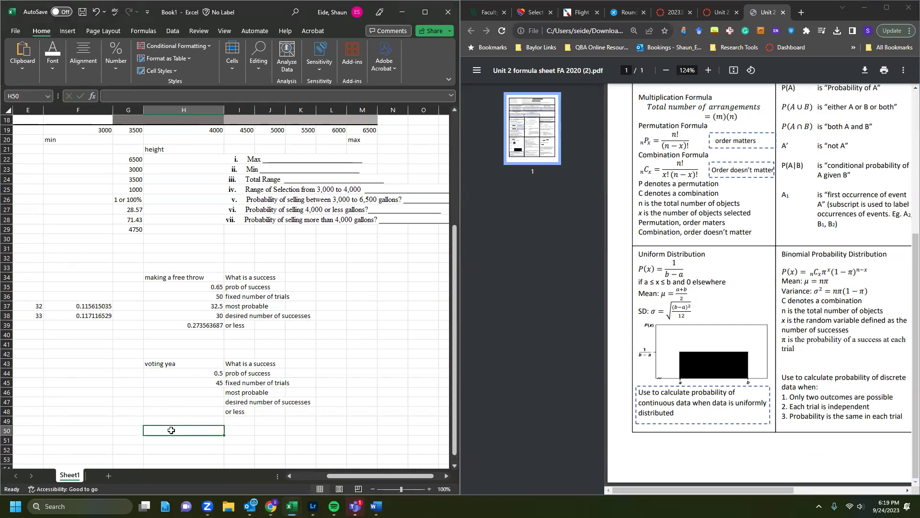
{"action": "type", "text": "-"}
{"action": "key", "text": "BackSpace"}
{"action": "type", "text": "="}
{"action": "left_click", "coordinate": [169, 377]}
{"action": "left_click", "coordinate": [174, 384]}
{"action": "type", "text": "*"}
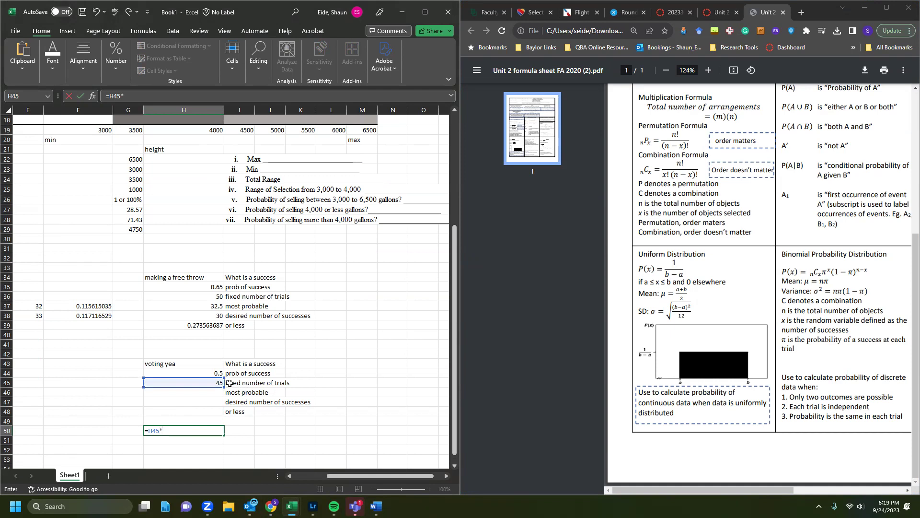
{"action": "left_click", "coordinate": [194, 375]}
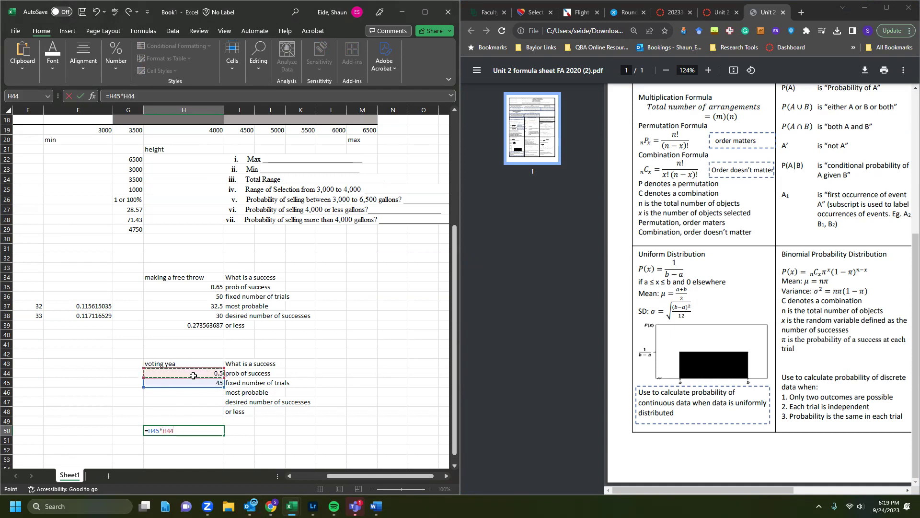
{"action": "type", "text": "*"}
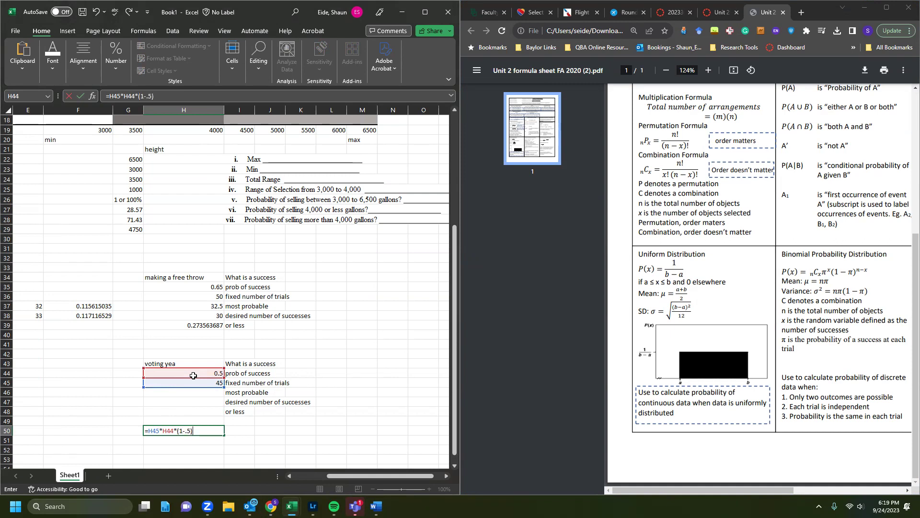
{"action": "key", "text": "Return"}
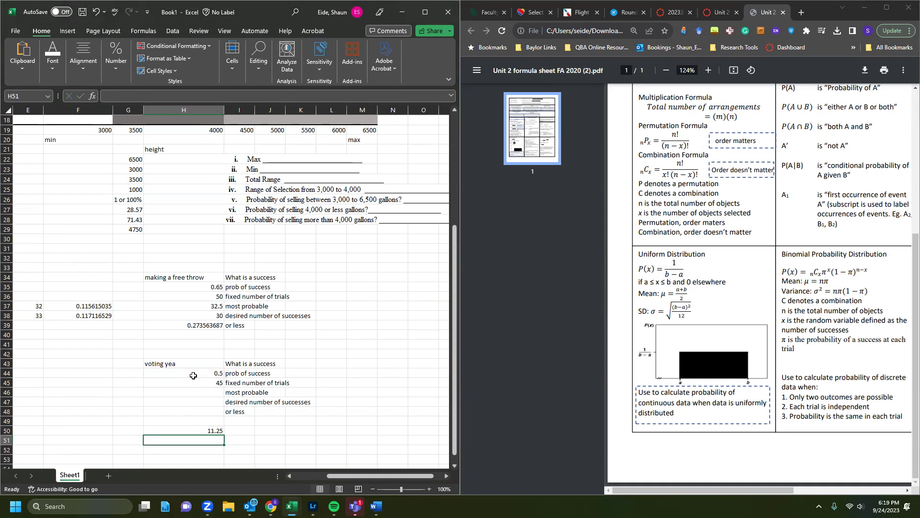
Step: Clear the variance calculation from H50
{"action": "key", "text": "Up"}
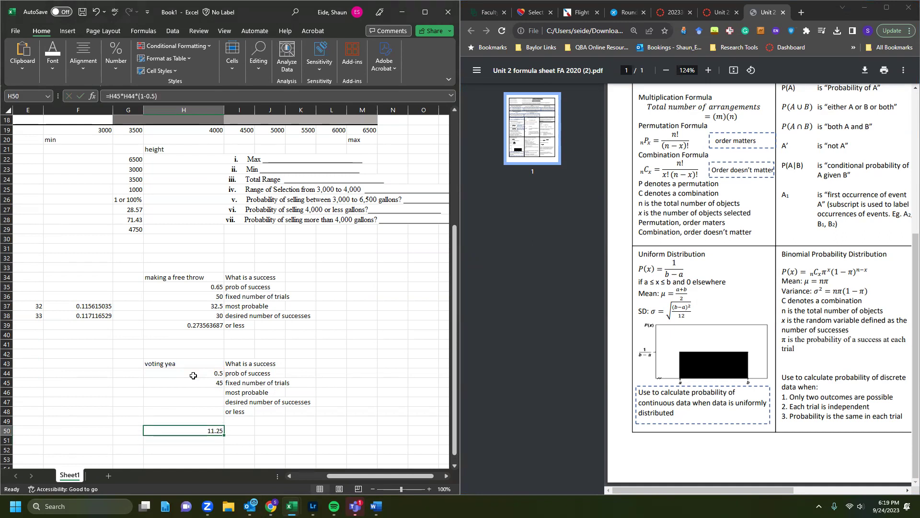
{"action": "key", "text": "Delete"}
{"action": "left_click", "coordinate": [214, 392]}
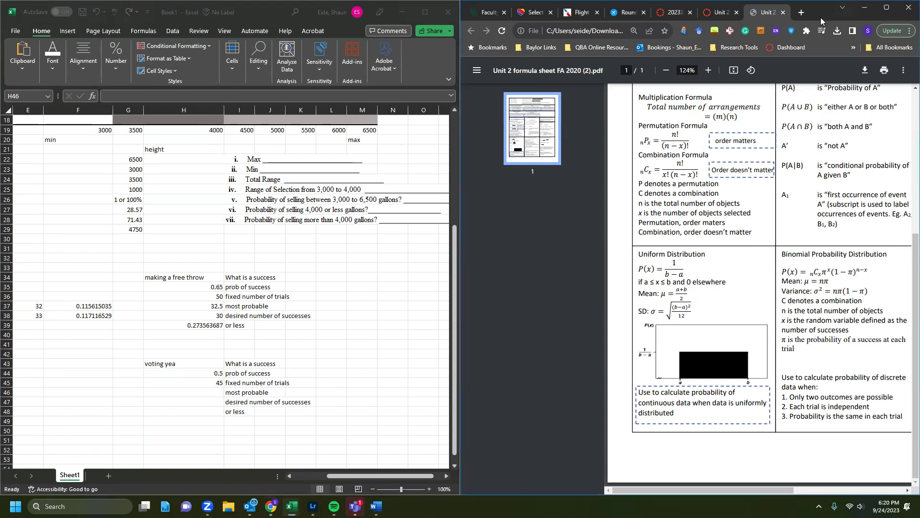
Step: Return from the formula sheet to the Word worksheet and look through questions 6 to 8
{"action": "left_click", "coordinate": [865, 8]}
{"action": "left_click", "coordinate": [582, 285]}
{"action": "left_click_drag", "start_coordinate": [672, 285], "coordinate": [676, 320]}
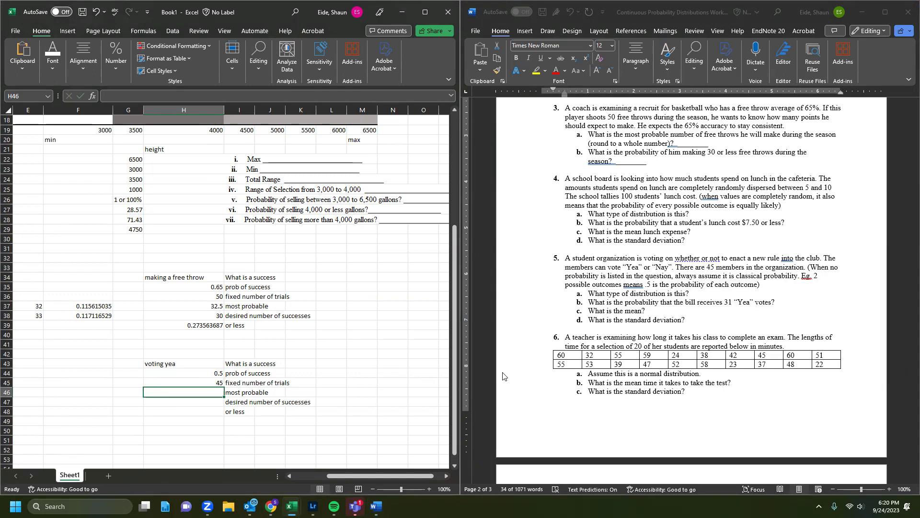
{"action": "scroll", "coordinate": [685, 334], "scroll_direction": "down", "scroll_amount": 3}
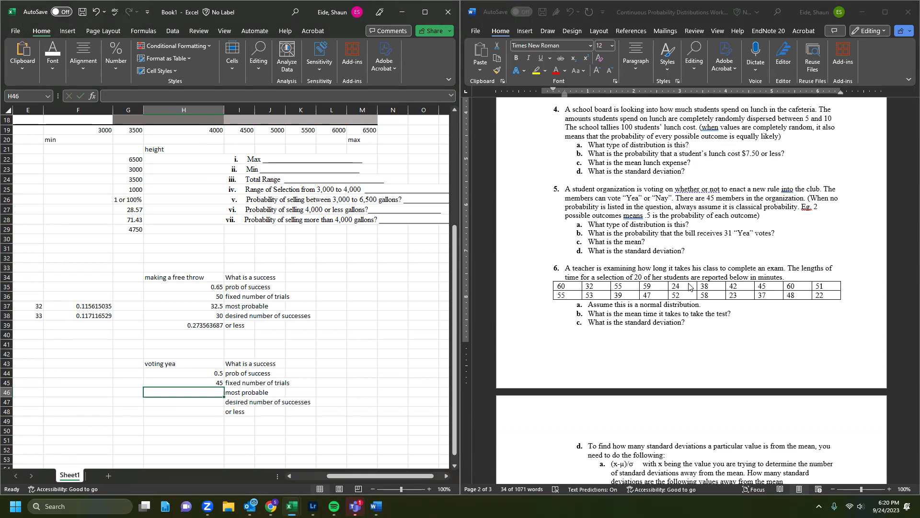
{"action": "scroll", "coordinate": [689, 286], "scroll_direction": "down", "scroll_amount": 2}
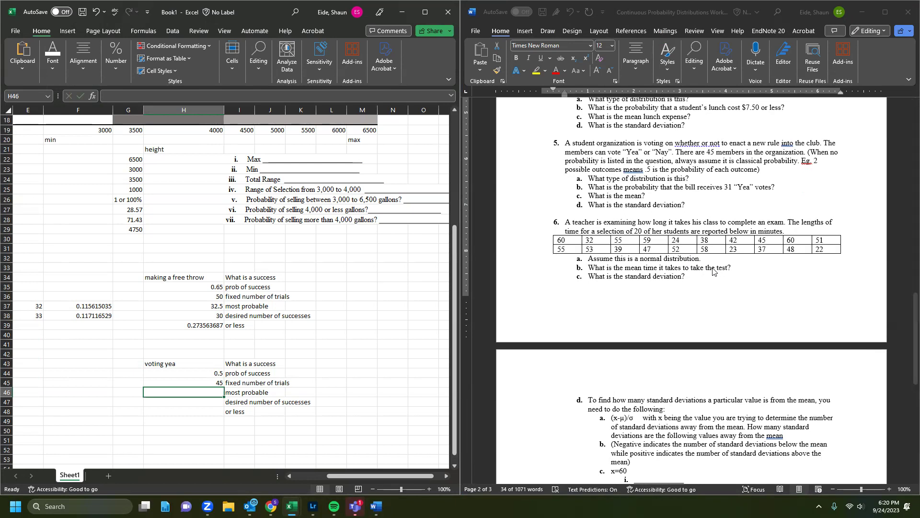
{"action": "scroll", "coordinate": [683, 295], "scroll_direction": "down", "scroll_amount": 2}
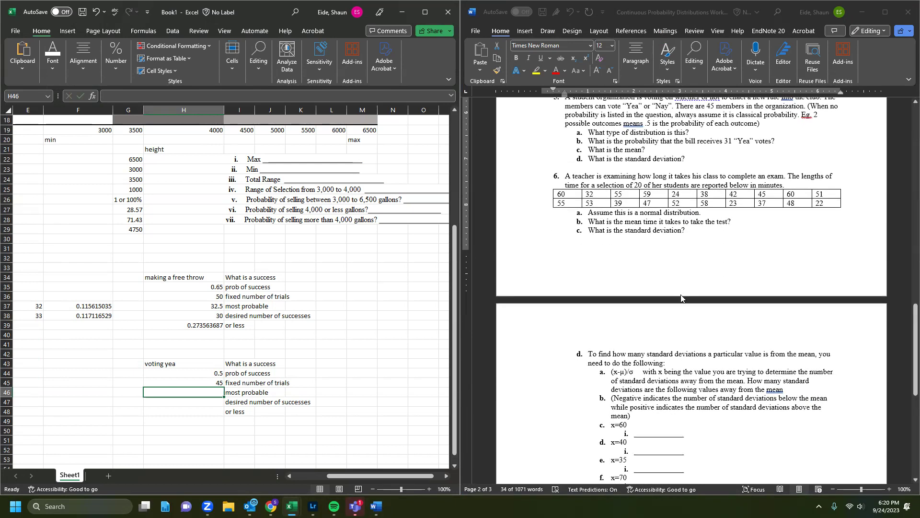
{"action": "scroll", "coordinate": [675, 305], "scroll_direction": "down", "scroll_amount": 7}
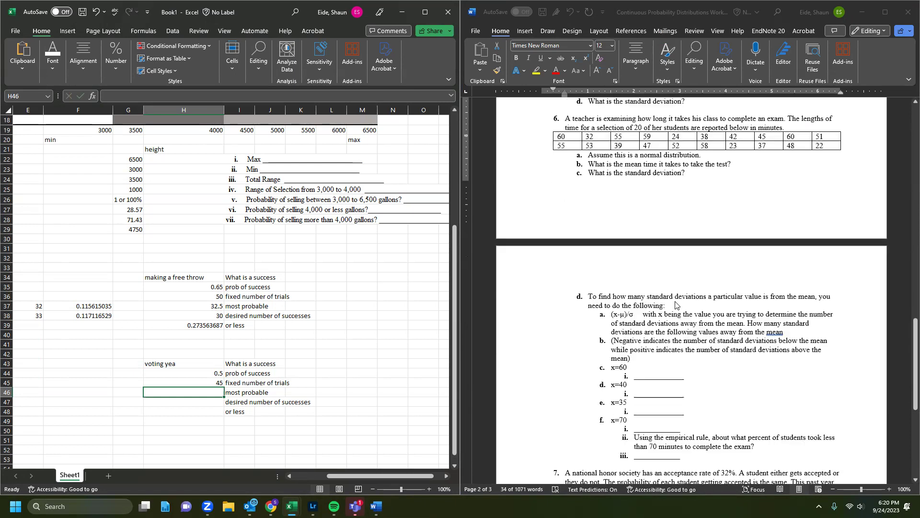
{"action": "scroll", "coordinate": [675, 305], "scroll_direction": "down", "scroll_amount": 10}
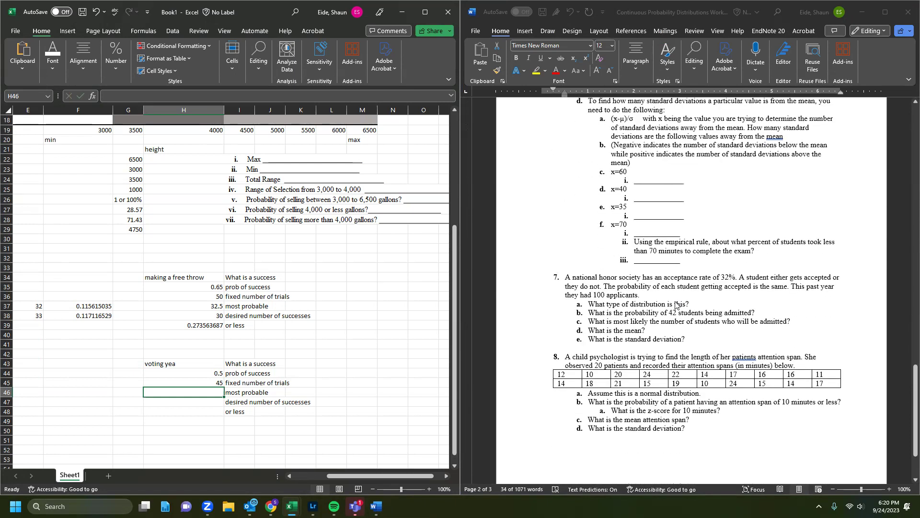
{"action": "scroll", "coordinate": [638, 309], "scroll_direction": "up", "scroll_amount": 10}
{"action": "scroll", "coordinate": [638, 309], "scroll_direction": "up", "scroll_amount": 7}
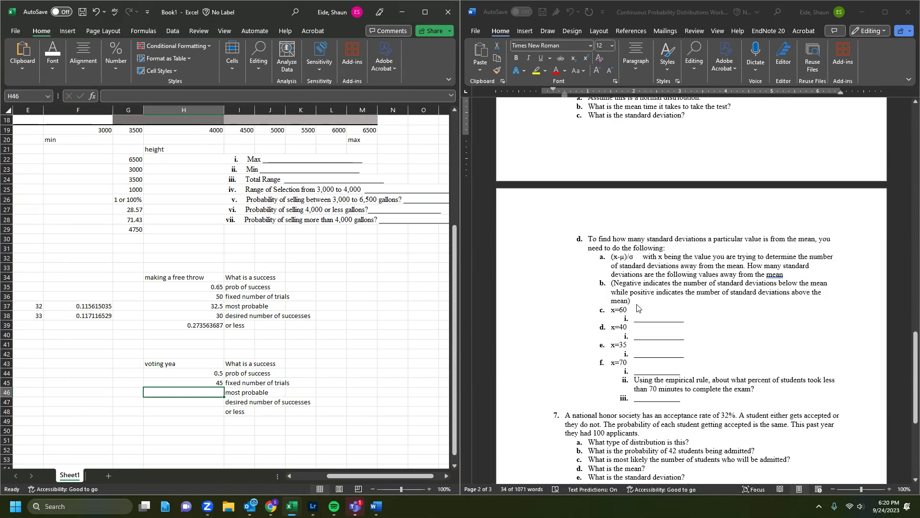
Step: Copy question 6's two-row table of exam times from Word and paste it into the Excel sheet starting at H53
{"action": "left_click_drag", "start_coordinate": [671, 123], "coordinate": [583, 164]}
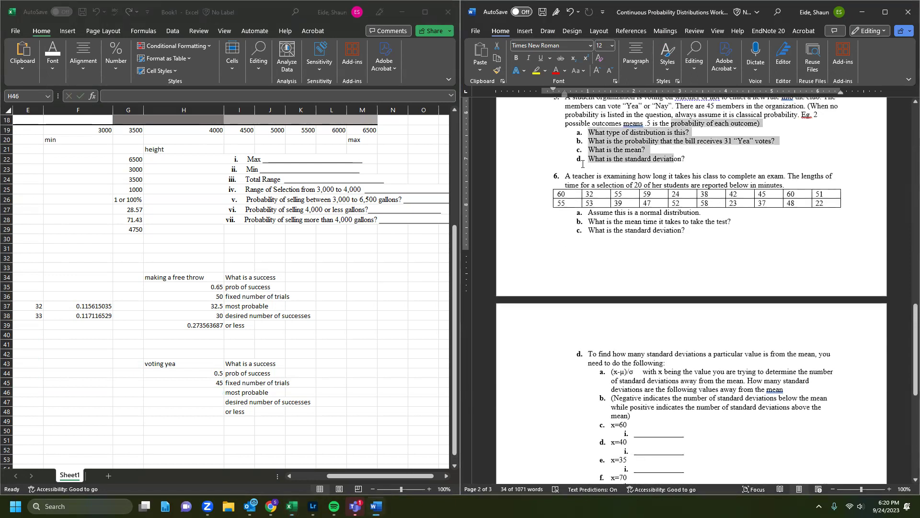
{"action": "left_click", "coordinate": [555, 195]}
{"action": "left_click_drag", "start_coordinate": [830, 202], "coordinate": [559, 196]}
{"action": "key", "text": "ctrl+c"}
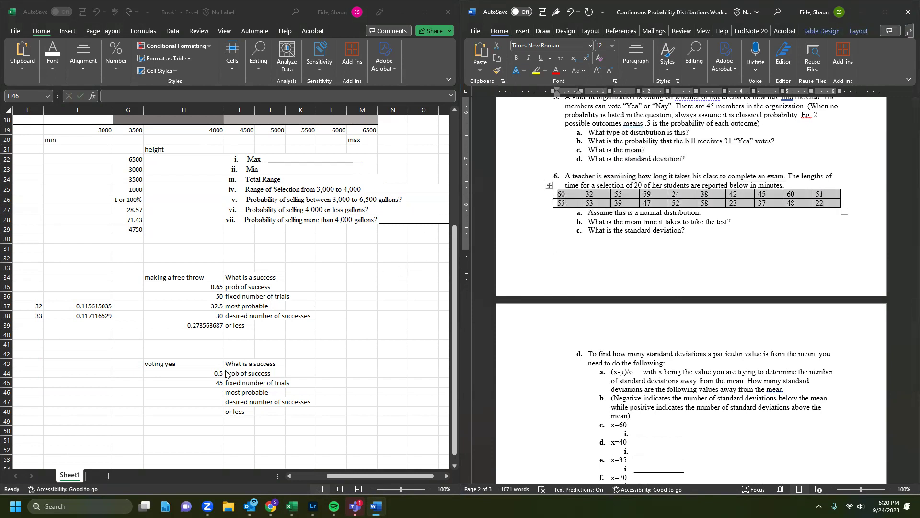
{"action": "scroll", "coordinate": [175, 389], "scroll_direction": "down", "scroll_amount": 3}
{"action": "left_click", "coordinate": [173, 385]}
{"action": "left_click", "coordinate": [188, 372]}
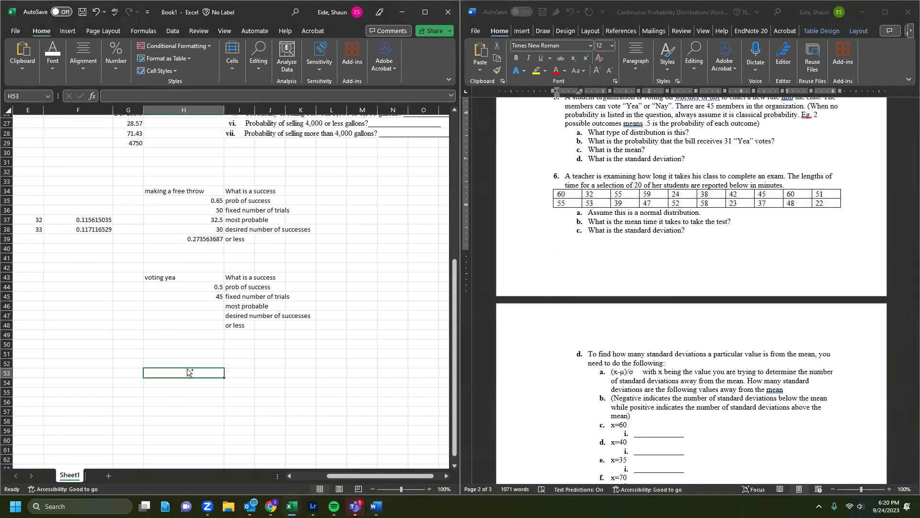
{"action": "key", "text": "ctrl+v"}
{"action": "scroll", "coordinate": [195, 372], "scroll_direction": "down", "scroll_amount": 3}
{"action": "scroll", "coordinate": [196, 375], "scroll_direction": "up", "scroll_amount": 1}
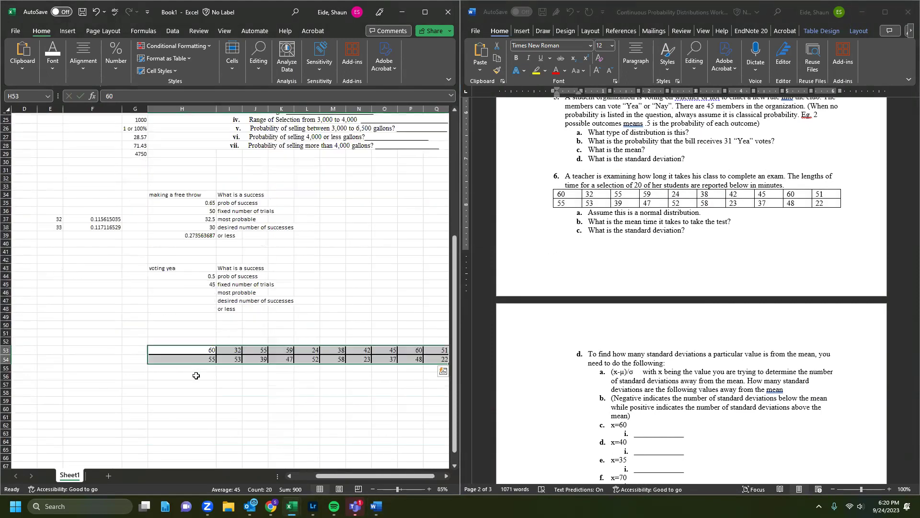
Step: Move the second row of exam times from row 54 to R53 so all the values form one continuous row
{"action": "scroll", "coordinate": [192, 373], "scroll_direction": "right", "scroll_amount": 3}
{"action": "left_click_drag", "start_coordinate": [92, 361], "coordinate": [352, 351]}
{"action": "scroll", "coordinate": [266, 375], "scroll_direction": "right", "scroll_amount": 6}
{"action": "scroll", "coordinate": [261, 381], "scroll_direction": "left", "scroll_amount": 5}
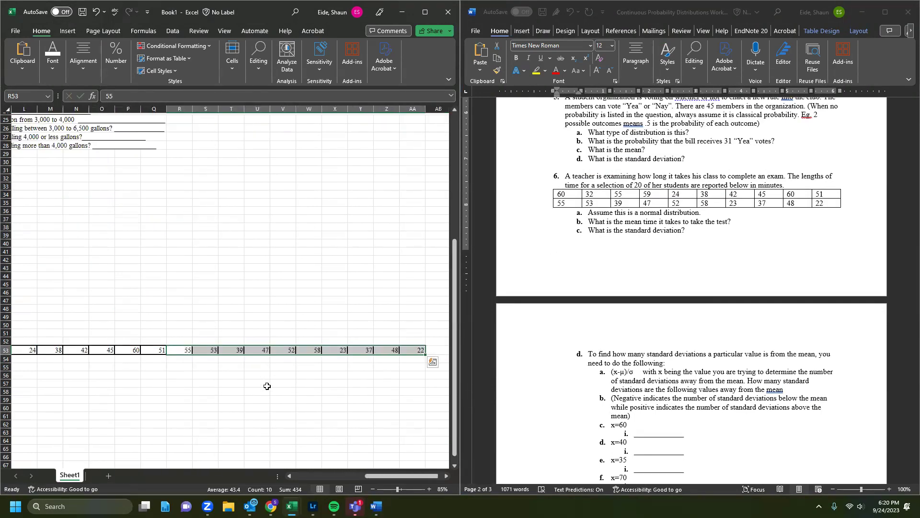
{"action": "scroll", "coordinate": [257, 385], "scroll_direction": "left", "scroll_amount": 5}
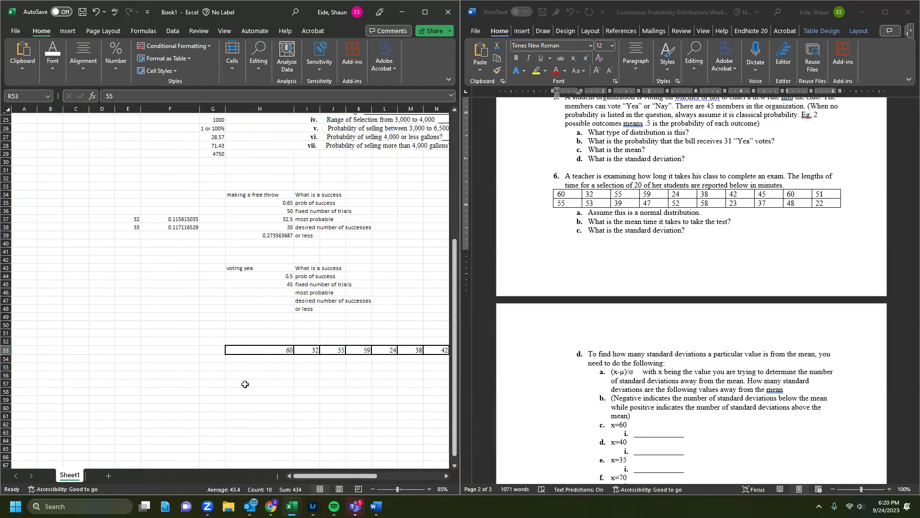
{"action": "scroll", "coordinate": [238, 370], "scroll_direction": "right", "scroll_amount": 6}
{"action": "left_click", "coordinate": [239, 368]}
{"action": "scroll", "coordinate": [239, 369], "scroll_direction": "left", "scroll_amount": 4}
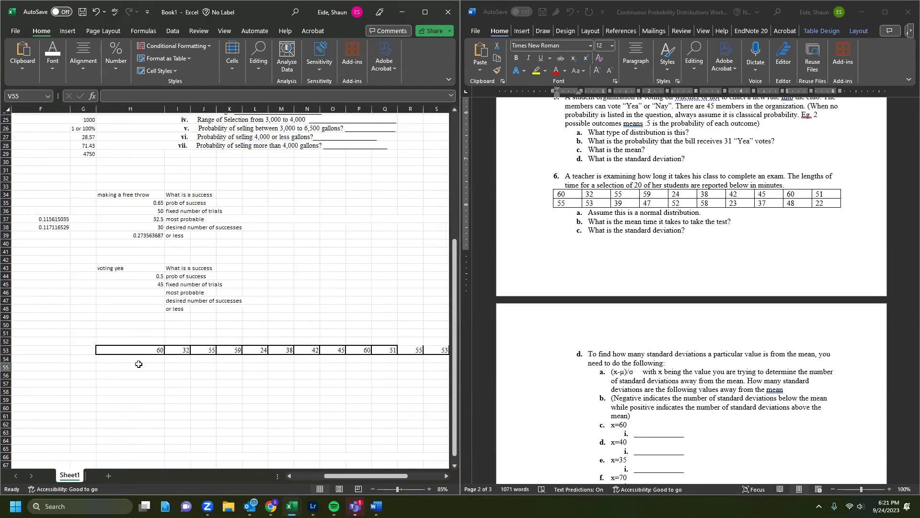
{"action": "scroll", "coordinate": [138, 365], "scroll_direction": "left", "scroll_amount": 3}
Step: Calculate question 6's mean exam time in H57 using AVERAGE over the exam times in row 53
{"action": "left_click_drag", "start_coordinate": [244, 360], "coordinate": [613, 297]}
{"action": "left_click", "coordinate": [610, 225]}
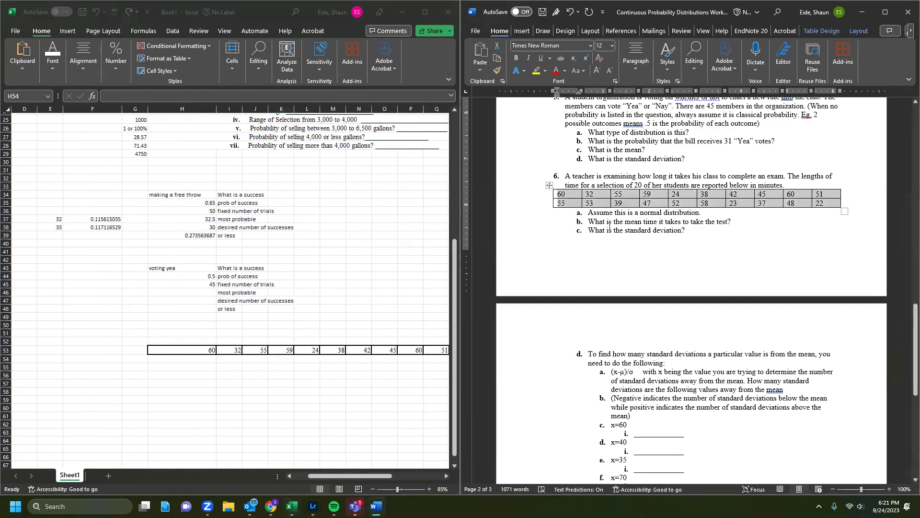
{"action": "left_click", "coordinate": [665, 224]}
{"action": "left_click", "coordinate": [179, 385]}
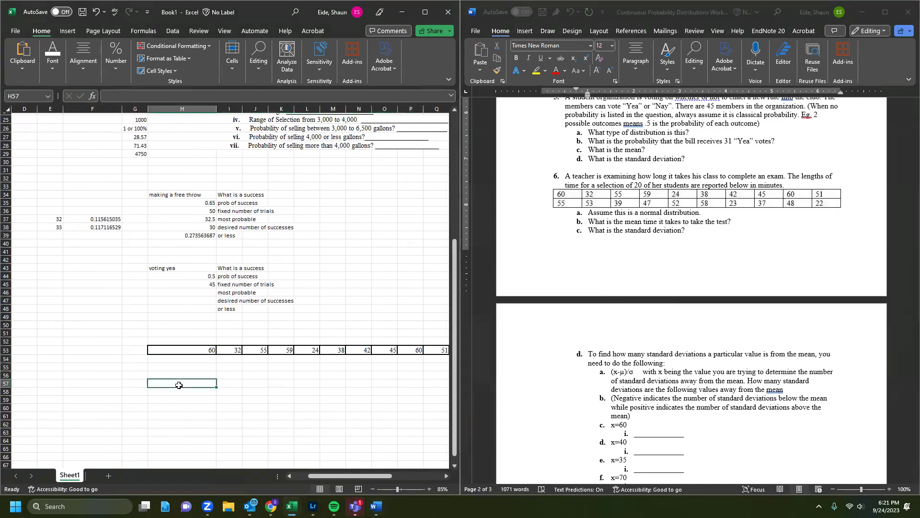
{"action": "type", "text": "=av"}
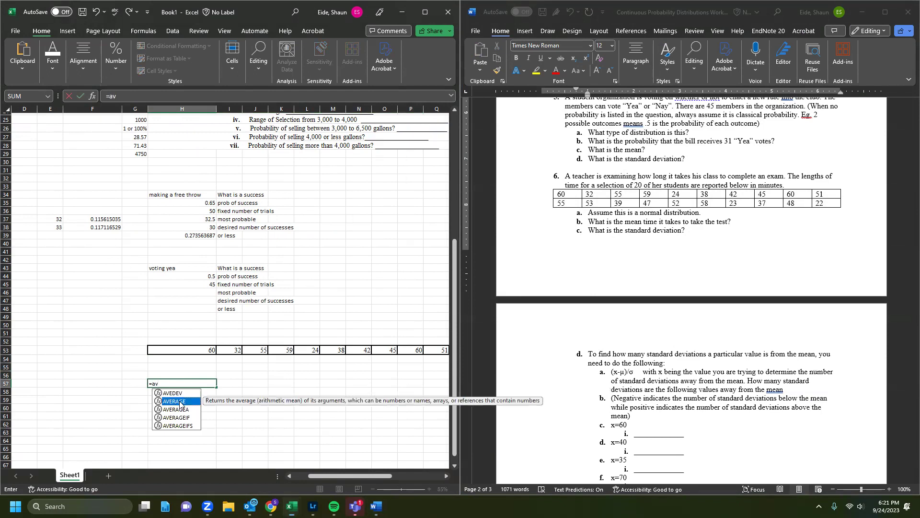
{"action": "double_click", "coordinate": [180, 401]}
{"action": "left_click_drag", "start_coordinate": [167, 349], "coordinate": [168, 359]}
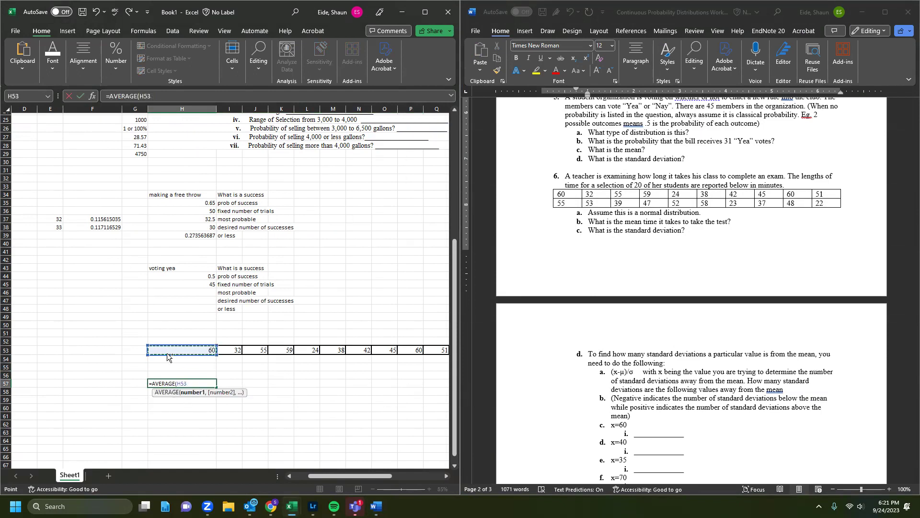
{"action": "key", "text": "ctrl+shift+Right"}
{"action": "key", "text": "Return"}
{"action": "key", "text": "Left"}
{"action": "key", "text": "Left"}
{"action": "key", "text": "Left"}
{"action": "key", "text": "Left"}
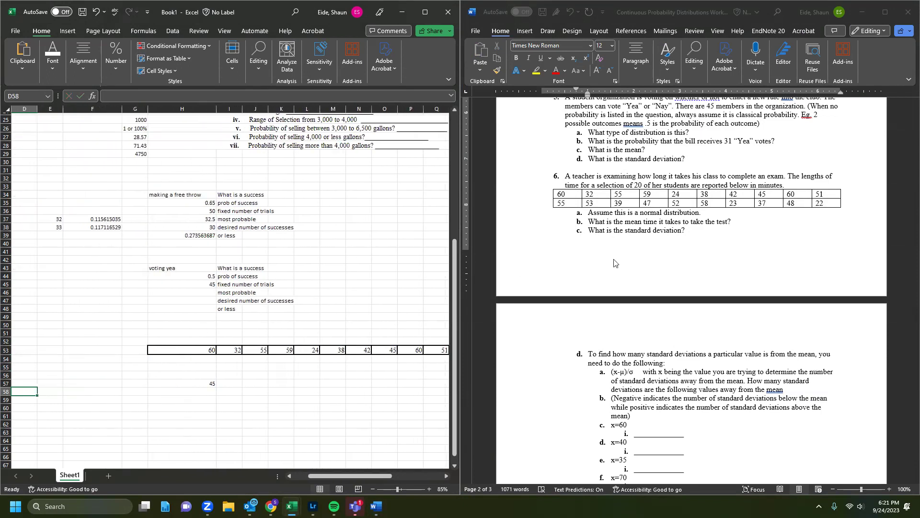
Step: Examine question 6's wording and its table of exam times for the standard deviation part
{"action": "left_click", "coordinate": [611, 197]}
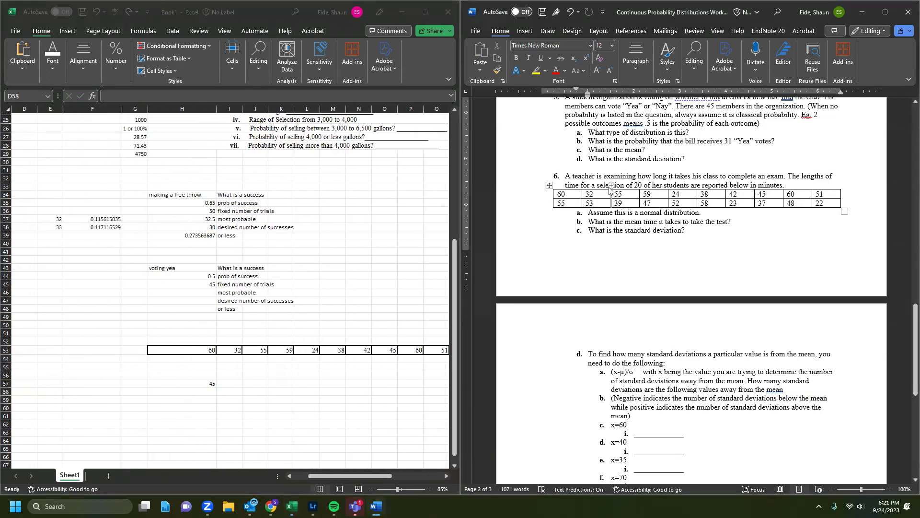
{"action": "left_click_drag", "start_coordinate": [597, 176], "coordinate": [789, 181]}
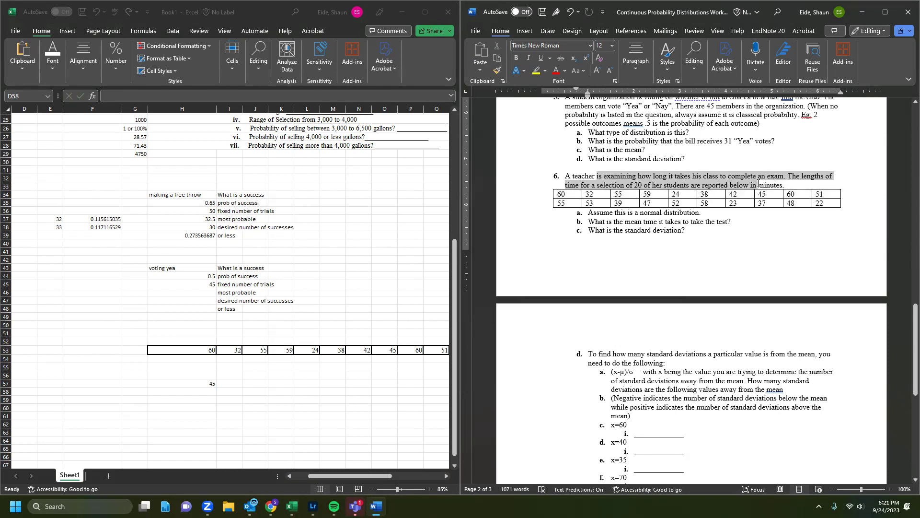
{"action": "left_click", "coordinate": [689, 230]}
{"action": "left_click_drag", "start_coordinate": [573, 177], "coordinate": [719, 180]}
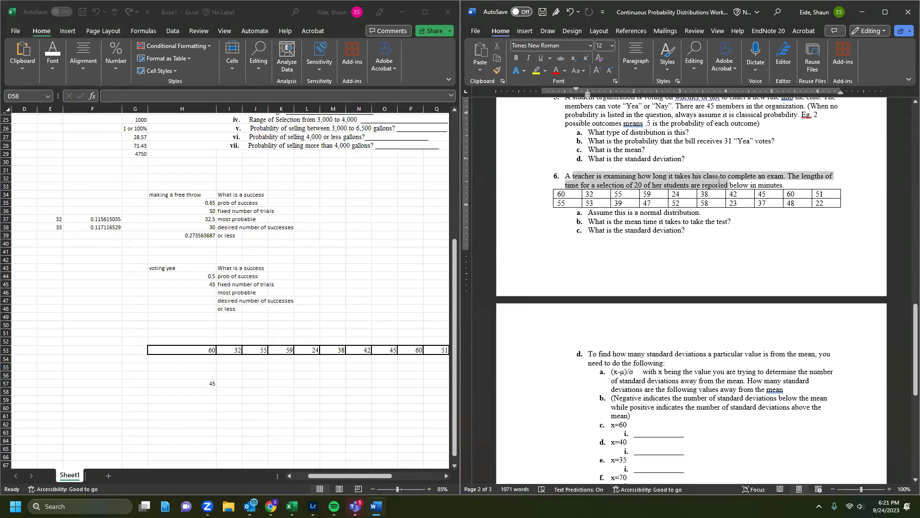
{"action": "left_click", "coordinate": [682, 230]}
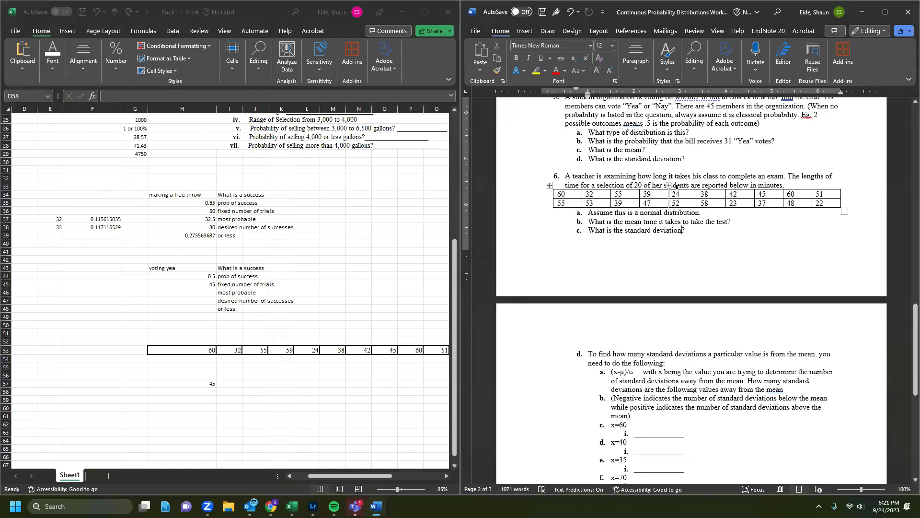
{"action": "left_click_drag", "start_coordinate": [561, 194], "coordinate": [836, 203]}
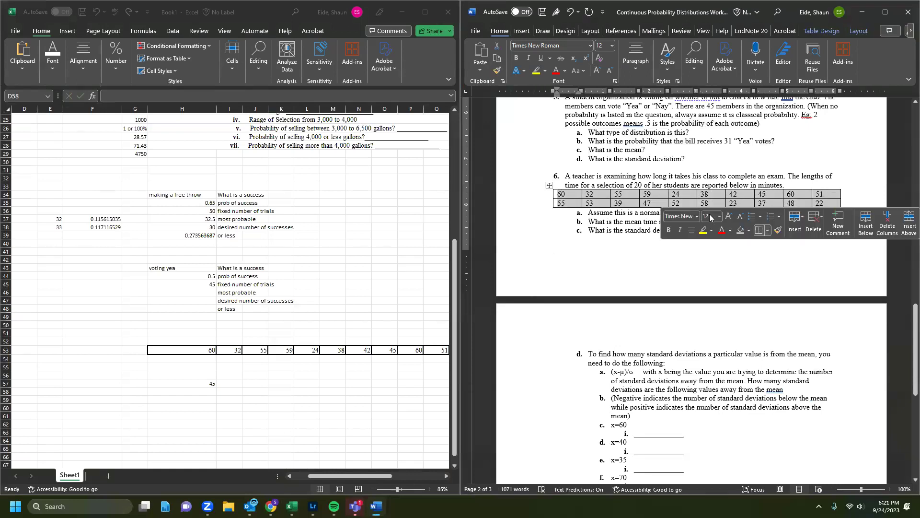
{"action": "left_click", "coordinate": [614, 230]}
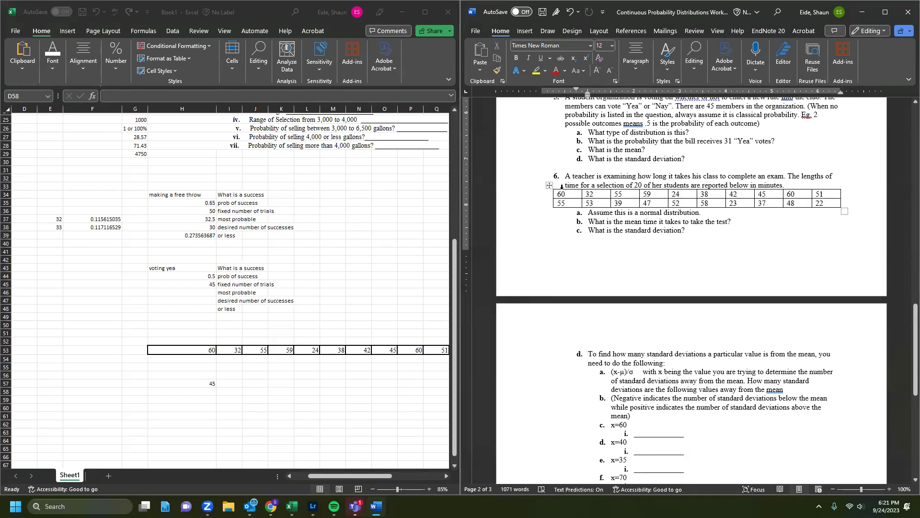
{"action": "mouse_move", "coordinate": [560, 194]}
{"action": "left_mouse_down"}
{"action": "mouse_move", "coordinate": [787, 196]}
{"action": "mouse_move", "coordinate": [843, 211]}
{"action": "mouse_move", "coordinate": [837, 200]}
{"action": "left_mouse_up"}
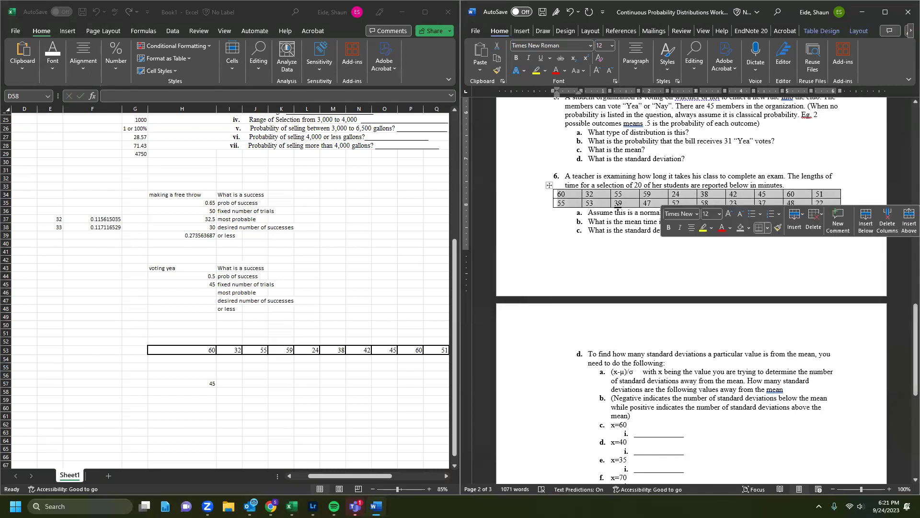
Step: In the Word worksheet, edit question 6's wording to read "20 of her 170 students"
{"action": "left_click", "coordinate": [645, 184]}
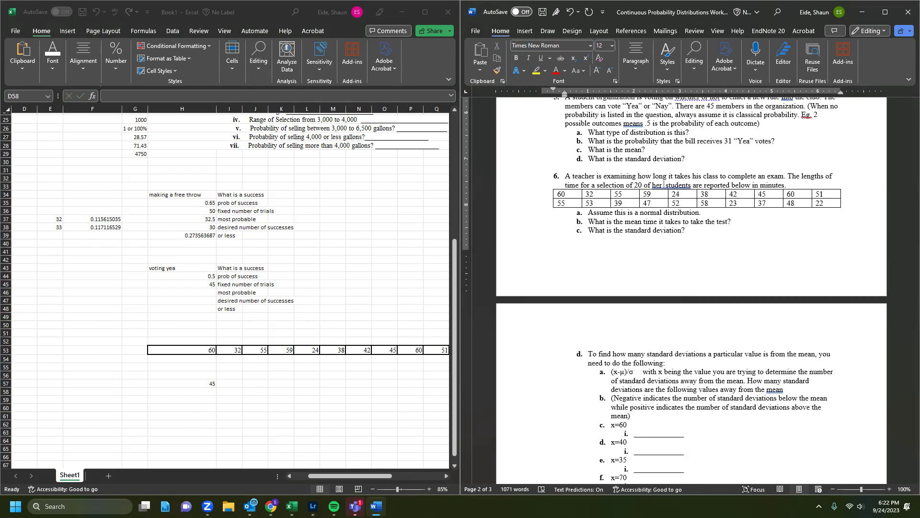
{"action": "type", "text": "1 "}
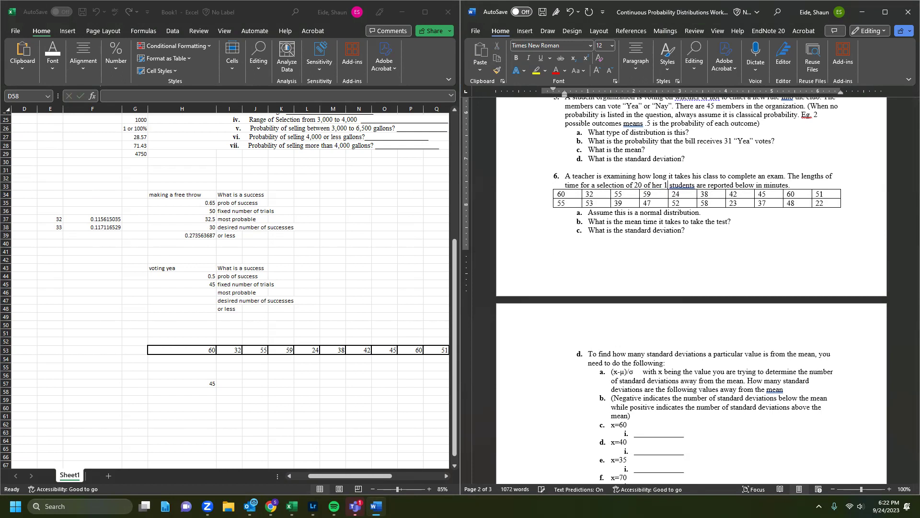
{"action": "type", "text": "70 sytu"}
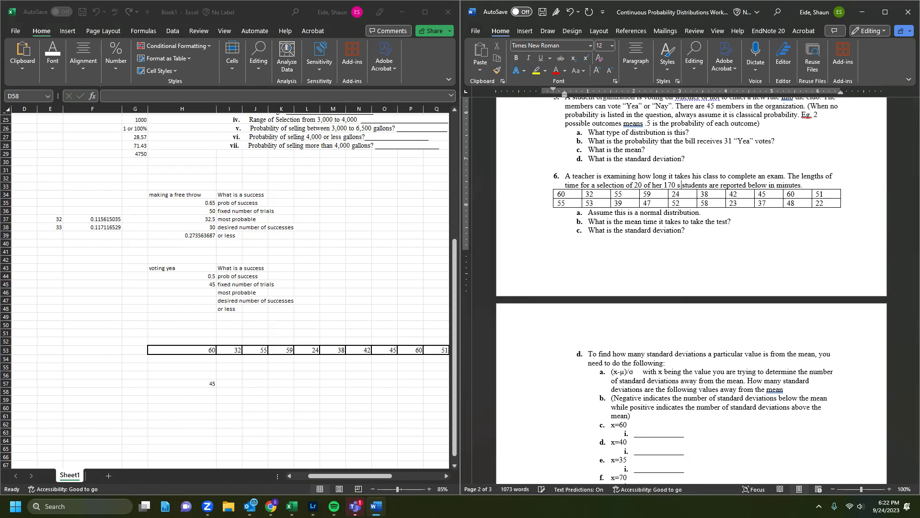
{"action": "key", "text": "BackSpace"}
{"action": "key", "text": "BackSpace"}
{"action": "key", "text": "BackSpace"}
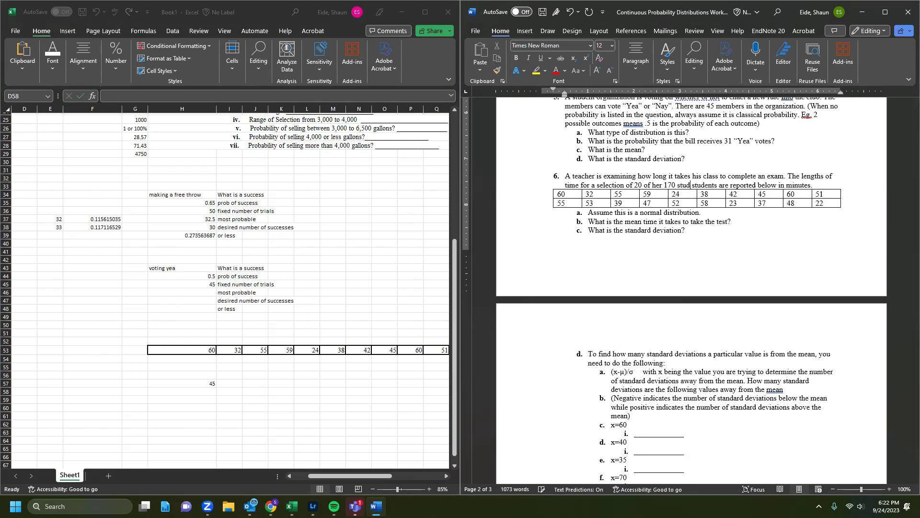
{"action": "key", "text": "BackSpace"}
{"action": "key", "text": "BackSpace"}
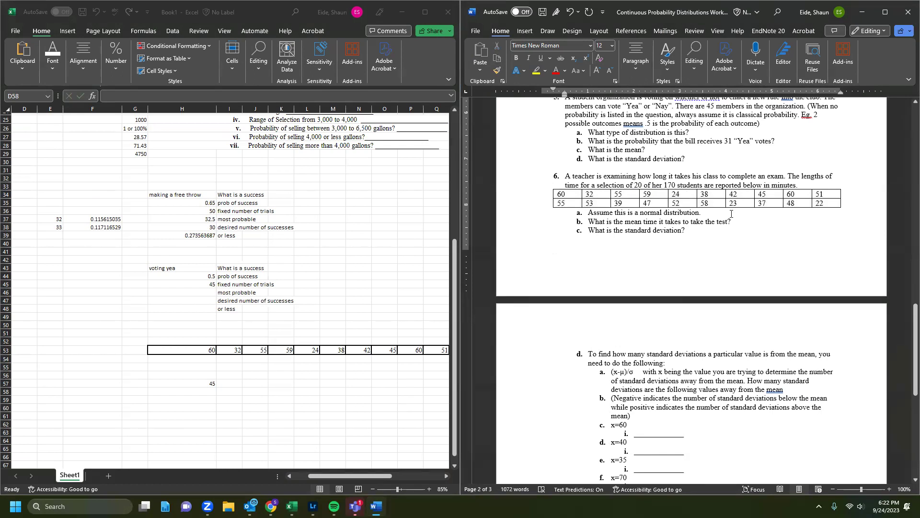
Step: In Excel, calculate the exam times' sample standard deviation in H58 with STDEV.S over H53:AA53, and check the formula's range
{"action": "left_click", "coordinate": [183, 375]}
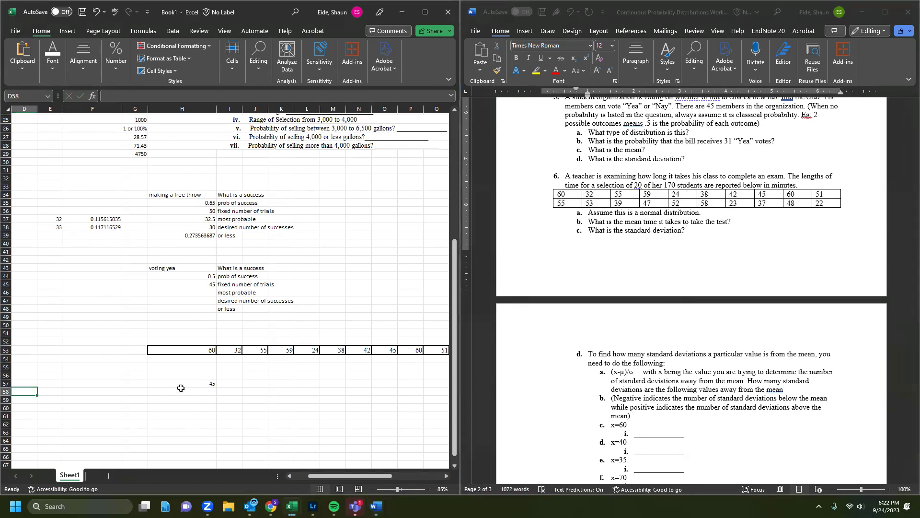
{"action": "left_click", "coordinate": [195, 392]}
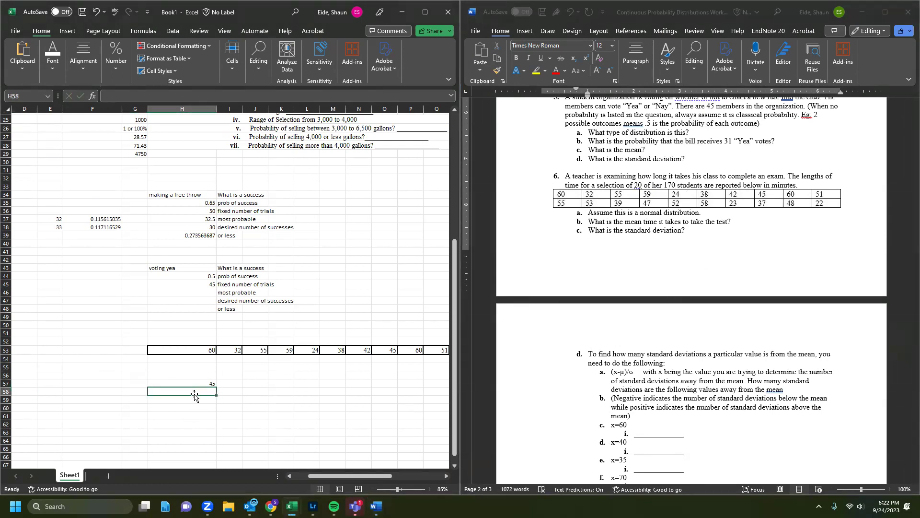
{"action": "type", "text": "=st"}
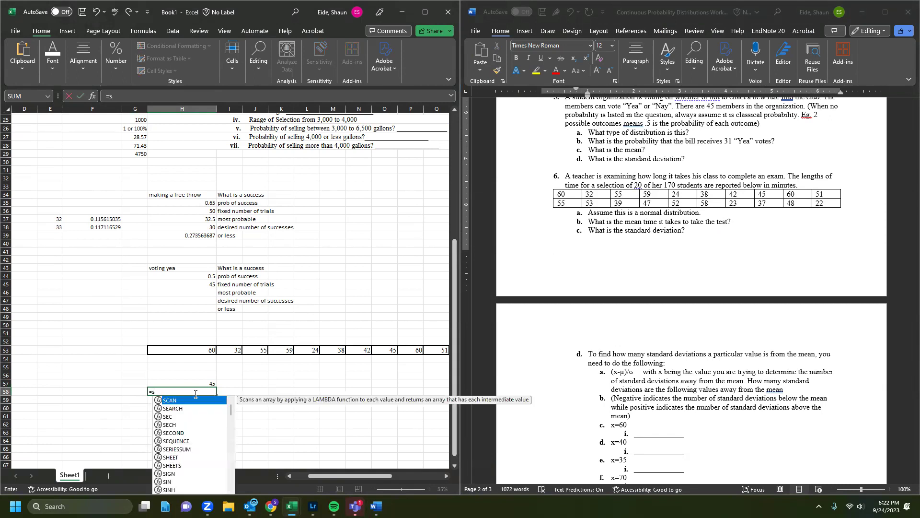
{"action": "double_click", "coordinate": [189, 418]}
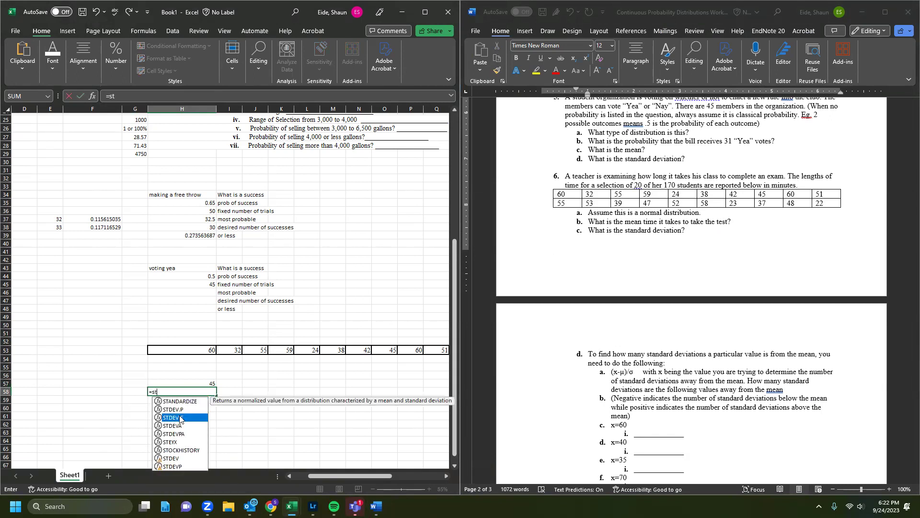
{"action": "left_click", "coordinate": [174, 350]}
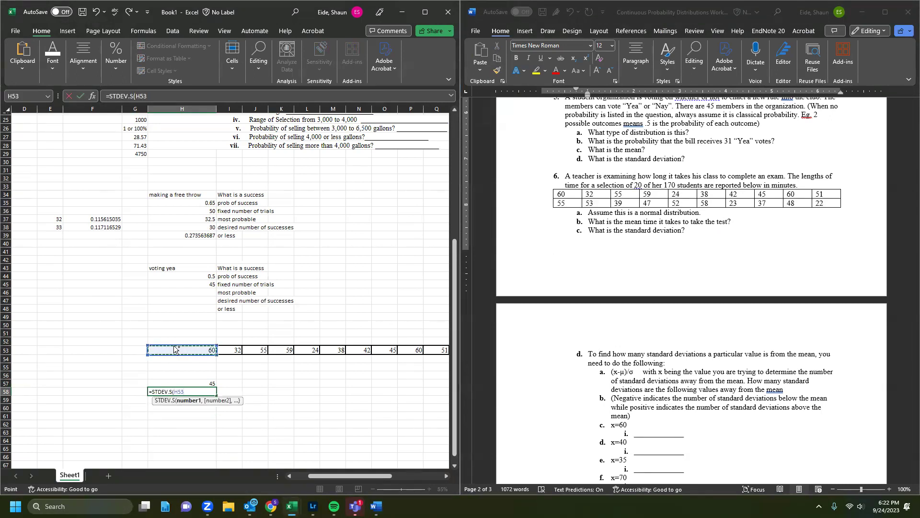
{"action": "key", "text": "ctrl+shift+Right"}
{"action": "key", "text": "Return"}
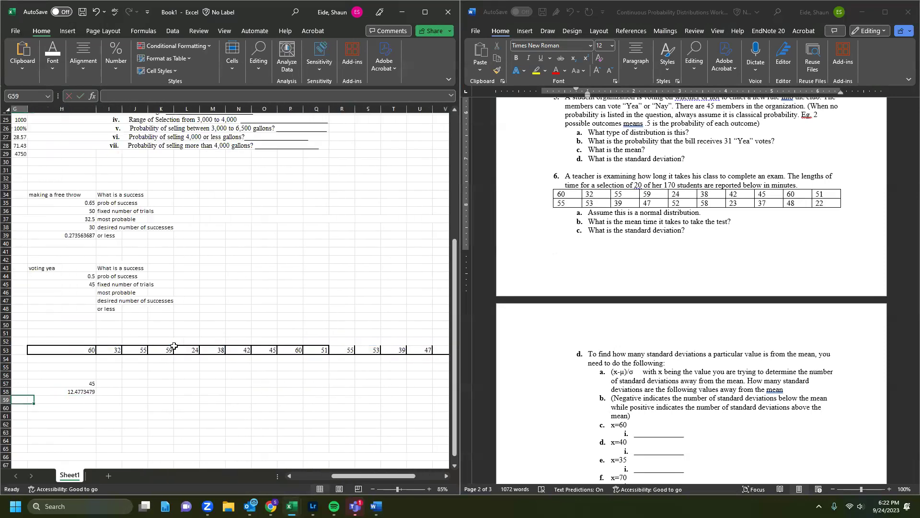
{"action": "scroll", "coordinate": [174, 354], "scroll_direction": "down", "scroll_amount": 3}
{"action": "left_click", "coordinate": [176, 369]}
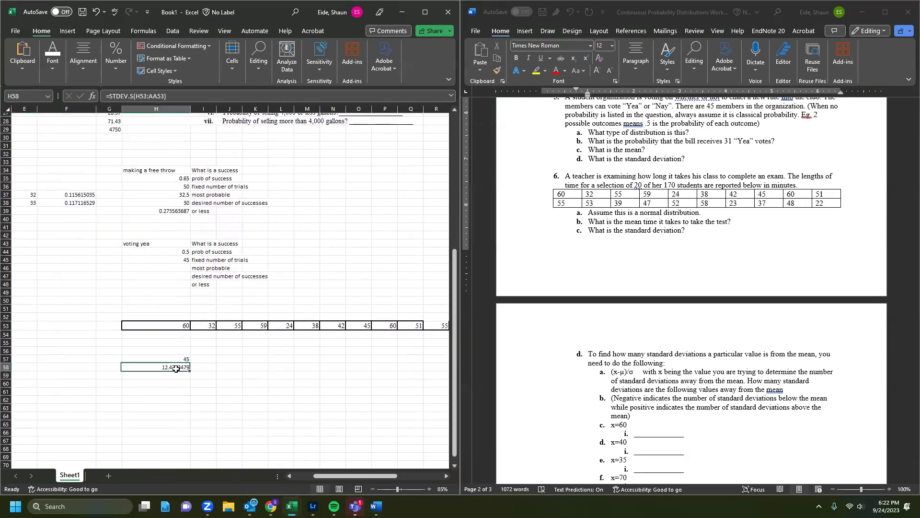
{"action": "double_click", "coordinate": [166, 368]}
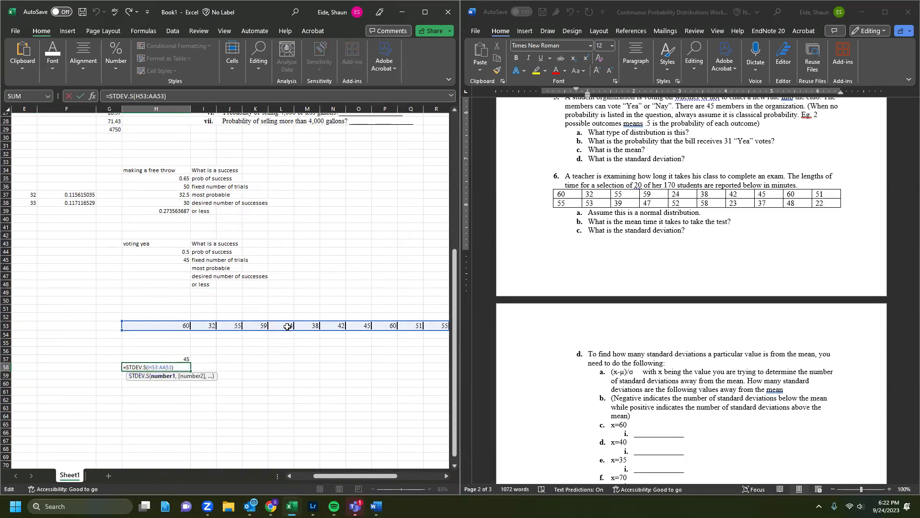
{"action": "key", "text": "Return"}
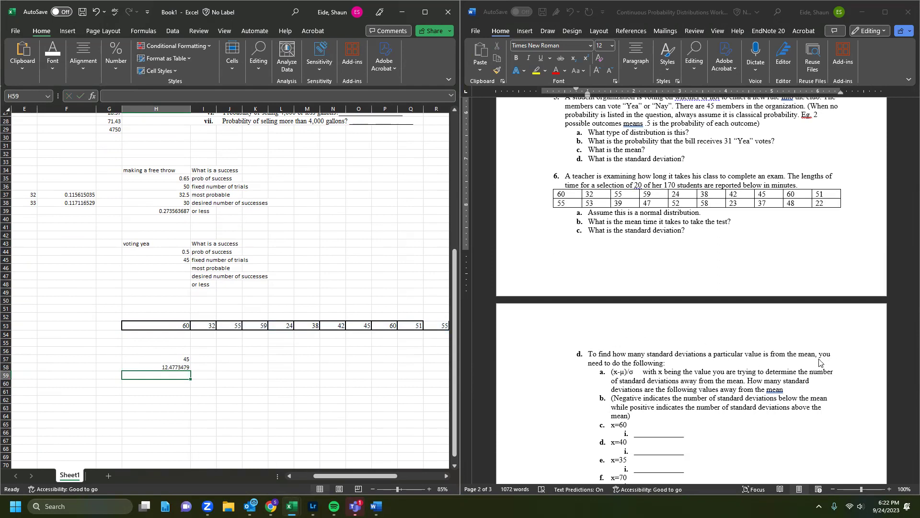
Step: Enter the formula label "x-mean/stdev" in H61 for question 6 part d
{"action": "scroll", "coordinate": [696, 376], "scroll_direction": "down", "scroll_amount": 2}
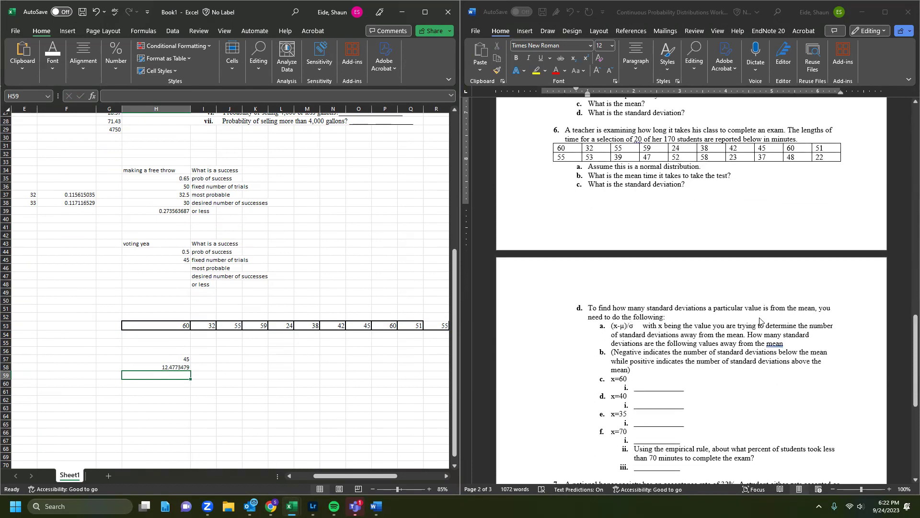
{"action": "scroll", "coordinate": [623, 326], "scroll_direction": "down", "scroll_amount": 2}
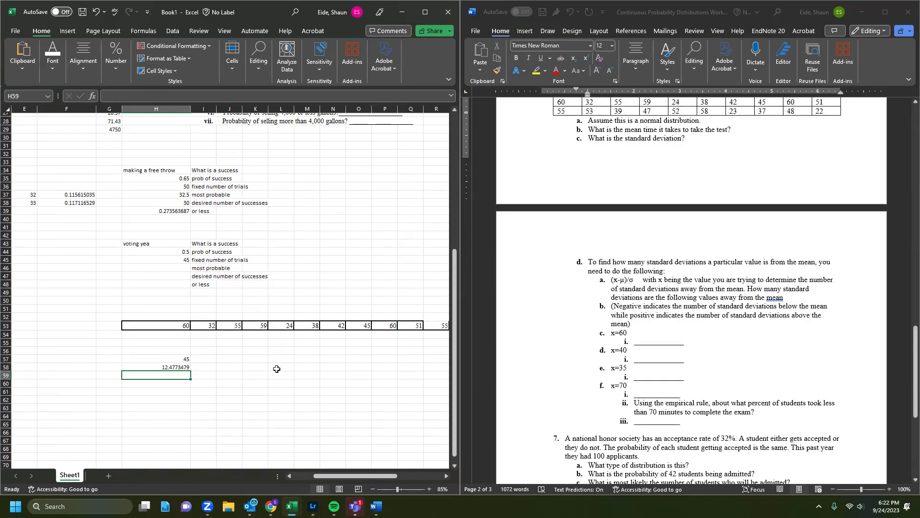
{"action": "left_click", "coordinate": [202, 366]}
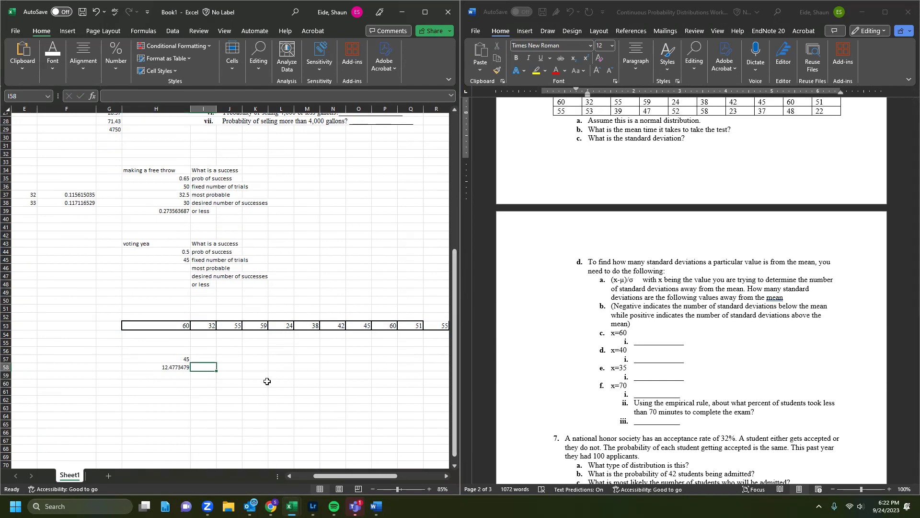
{"action": "left_click", "coordinate": [189, 390]}
{"action": "type", "text": "x"}
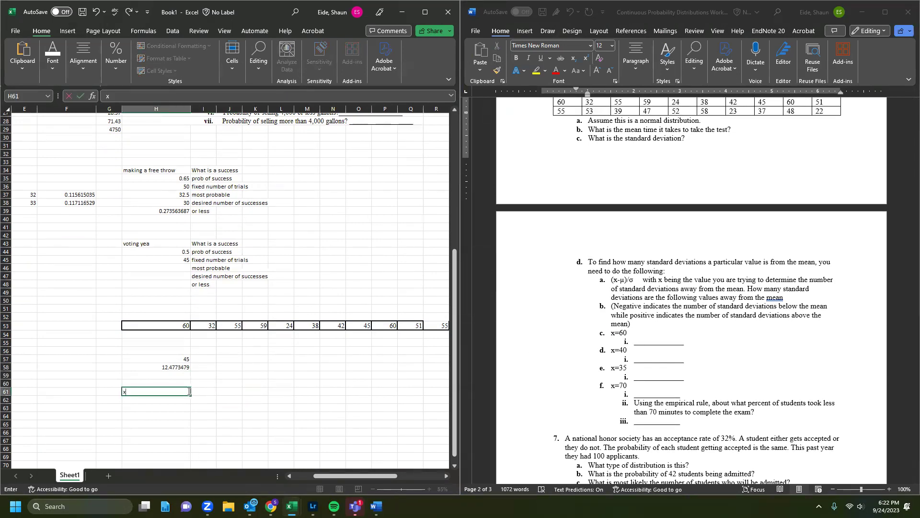
{"action": "type", "text": "-mean/stdev"}
{"action": "key", "text": "Return"}
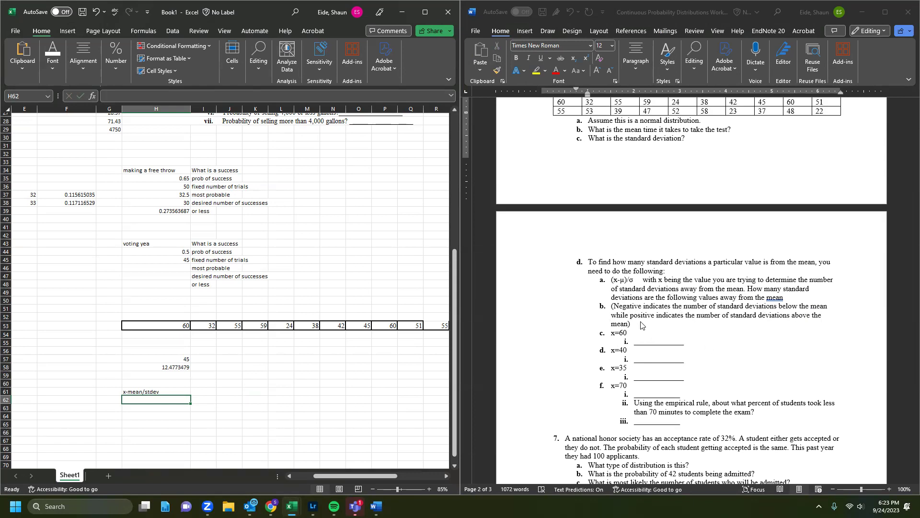
Step: Label G62 as c and calculate how many standard deviations 60 is from the mean in H62 with =(60-45)/H58
{"action": "scroll", "coordinate": [636, 317], "scroll_direction": "down", "scroll_amount": 3}
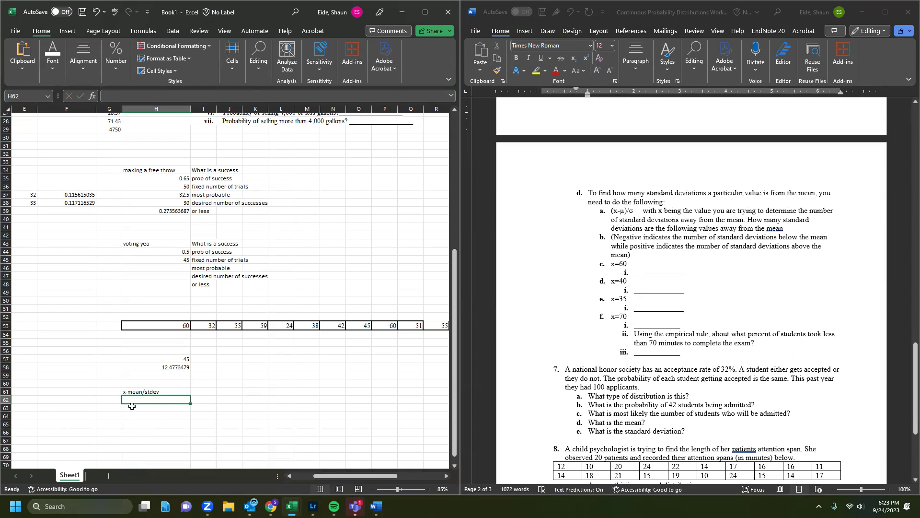
{"action": "type", "text": "="}
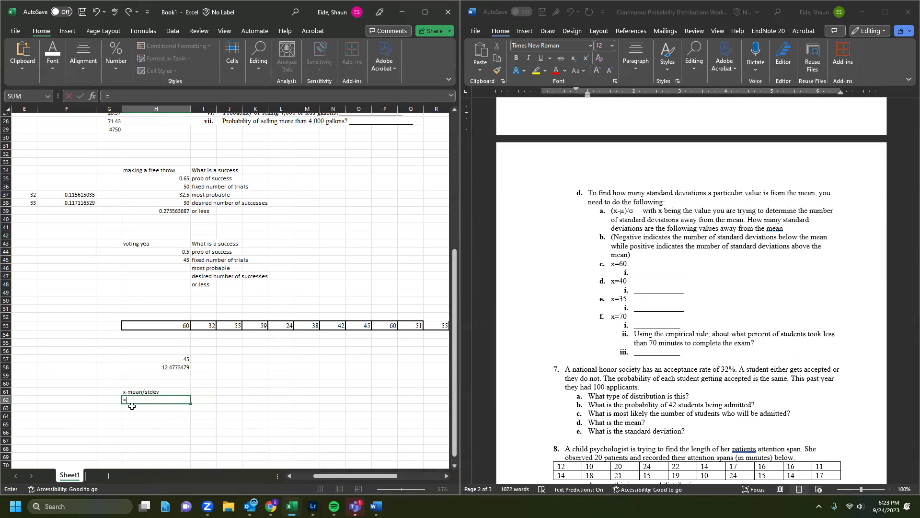
{"action": "key", "text": "Escape"}
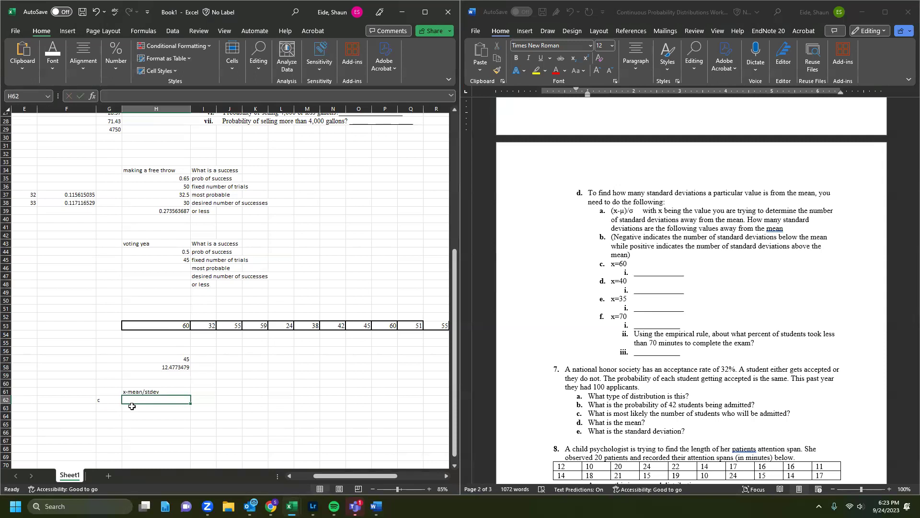
{"action": "type", "text": "=60-45)"}
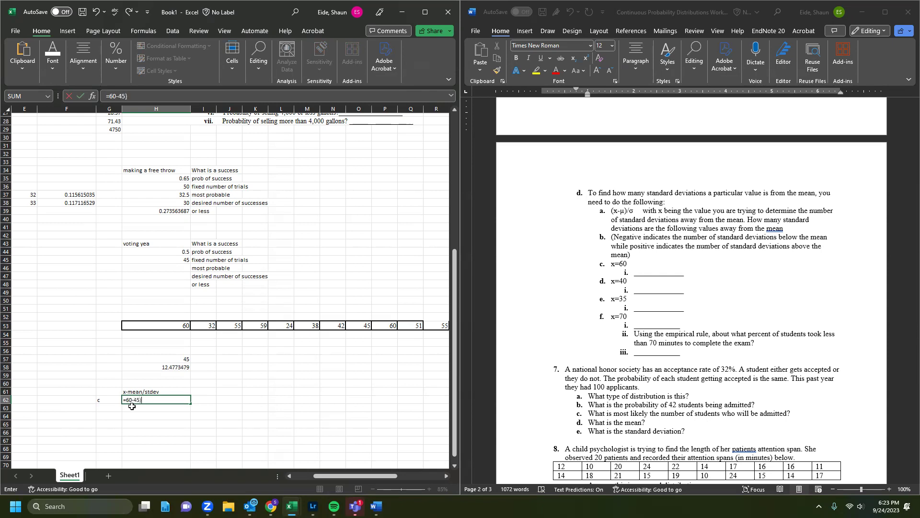
{"action": "left_click", "coordinate": [127, 399]}
{"action": "type", "text": "("}
{"action": "left_click", "coordinate": [160, 367]}
{"action": "key", "text": "Return"}
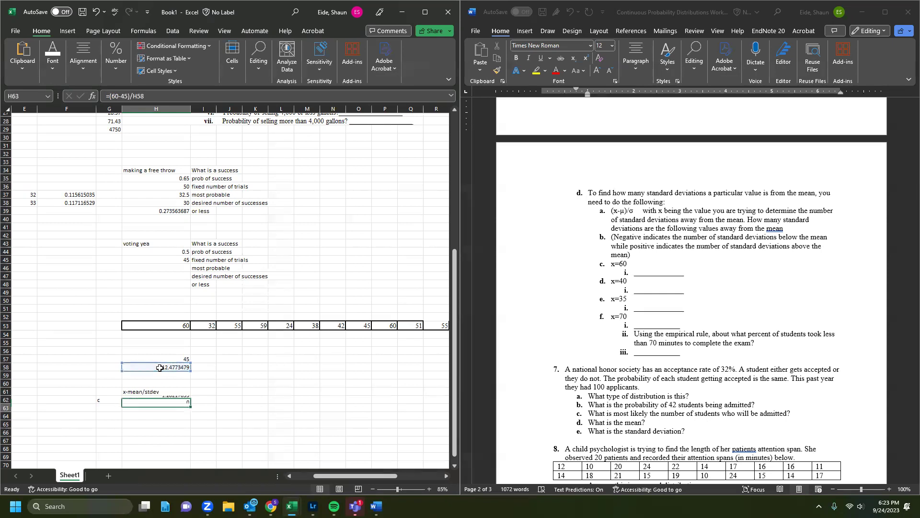
Step: Note the interpretation beside the part c result: 60 in I62 and "is 1.2 sd above the mean" in J62
{"action": "left_click", "coordinate": [154, 393]}
{"action": "left_click", "coordinate": [152, 400]}
{"action": "left_click", "coordinate": [205, 399]}
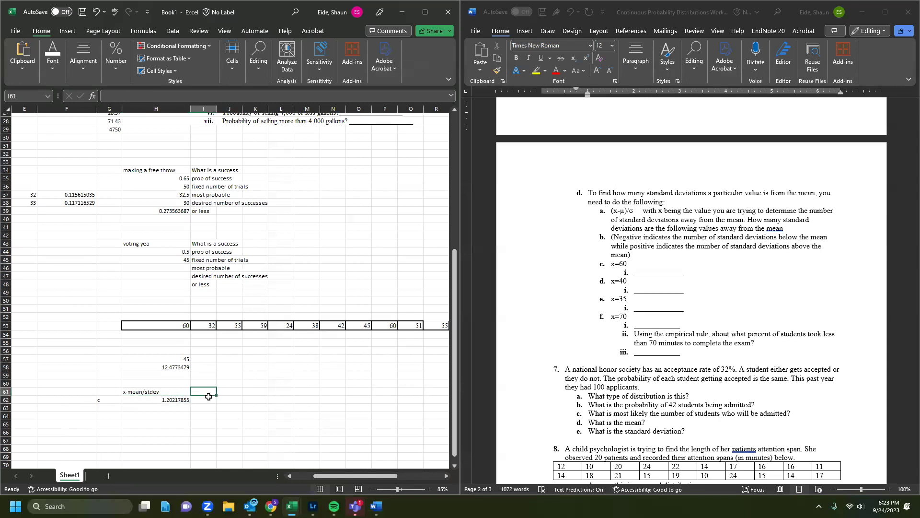
{"action": "type", "text": "60"}
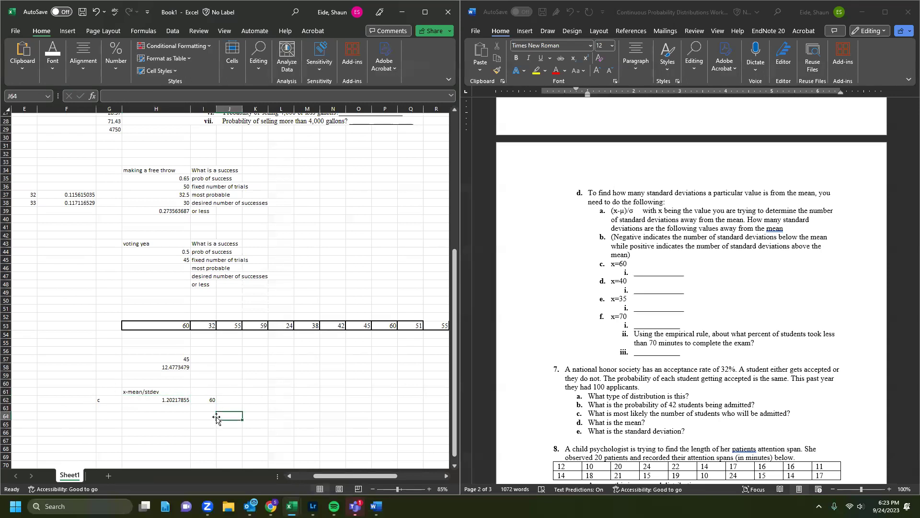
{"action": "left_click", "coordinate": [199, 399]}
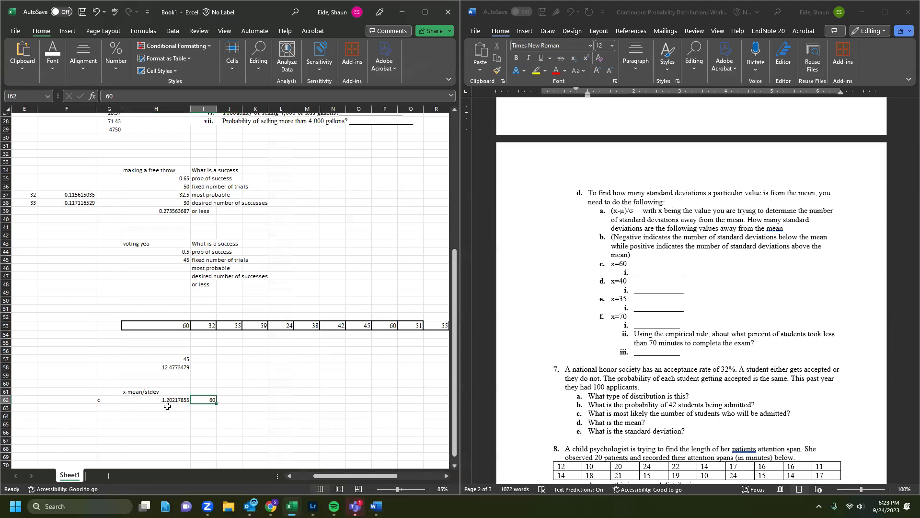
{"action": "left_click", "coordinate": [233, 402]}
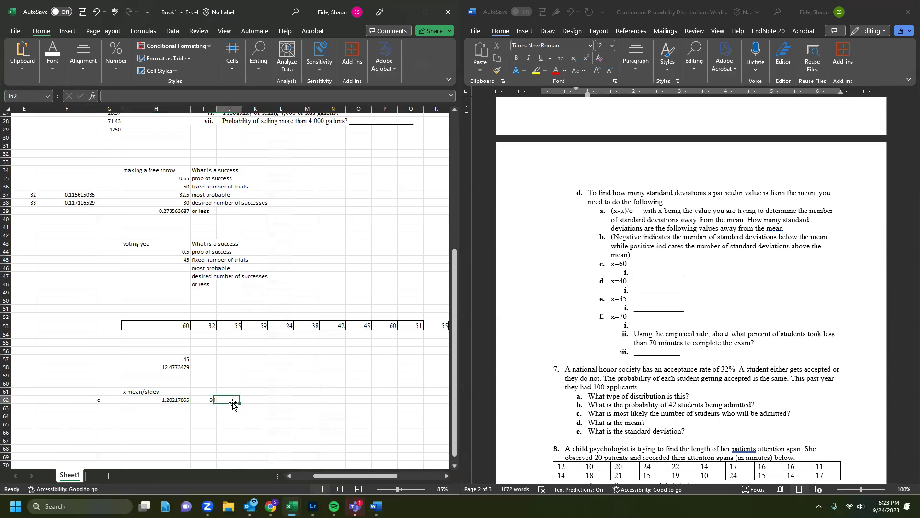
{"action": "type", "text": "is 1."}
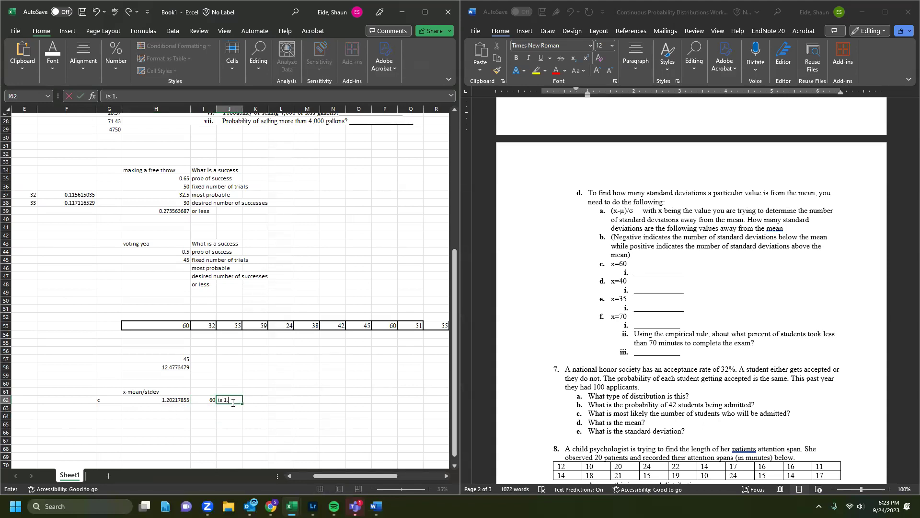
{"action": "type", "text": "2 sd above the mean"}
{"action": "left_click", "coordinate": [86, 419]}
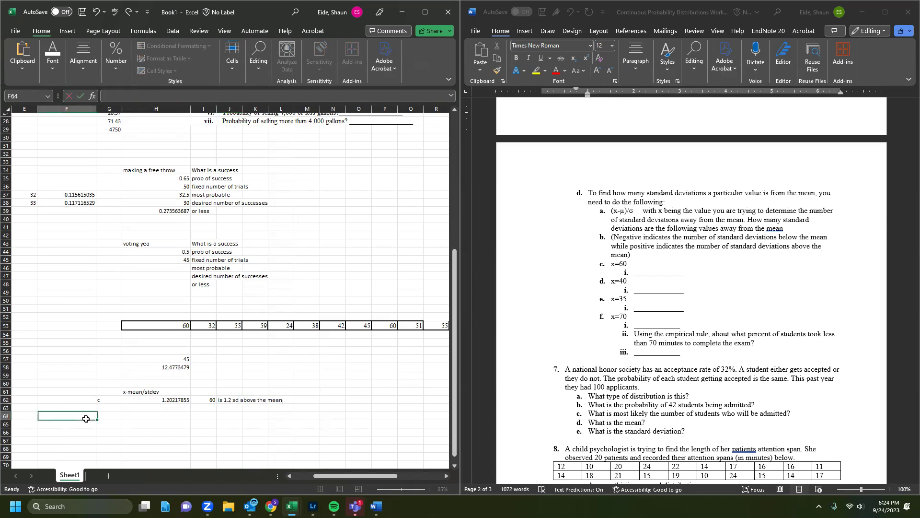
Step: Label G63 as d for the x=40 calculation
{"action": "left_click", "coordinate": [109, 407]}
{"action": "type", "text": "d"}
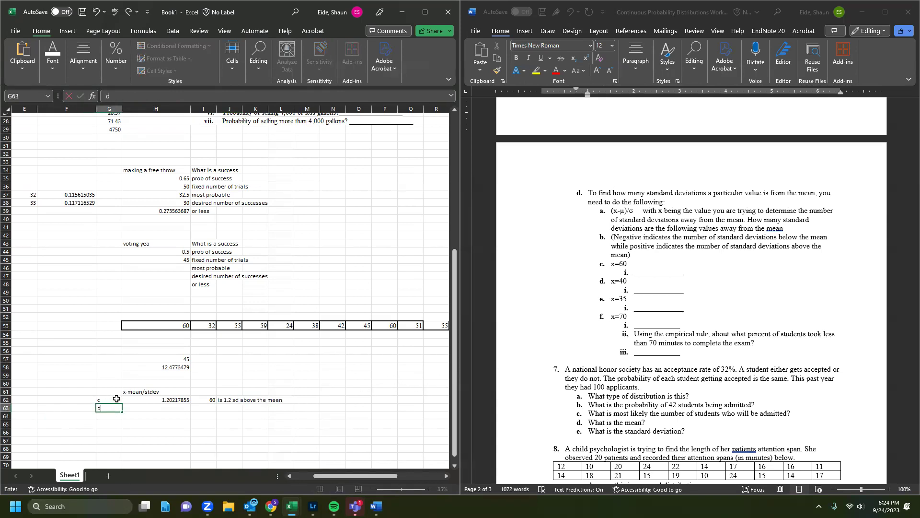
{"action": "key", "text": "Tab"}
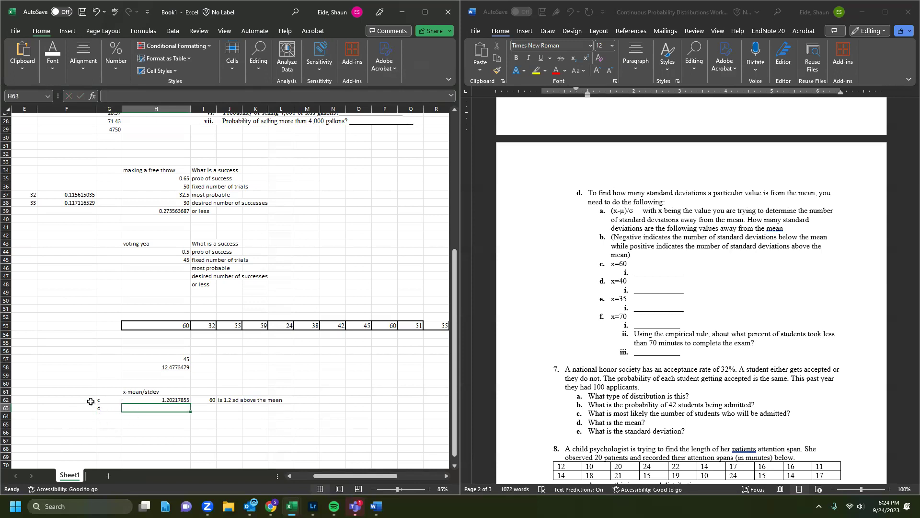
Step: Add parentheses to the formula label in H61 so it reads "(x-mean)/stdev"
{"action": "scroll", "coordinate": [91, 402], "scroll_direction": "up", "scroll_amount": 1}
{"action": "double_click", "coordinate": [137, 416]}
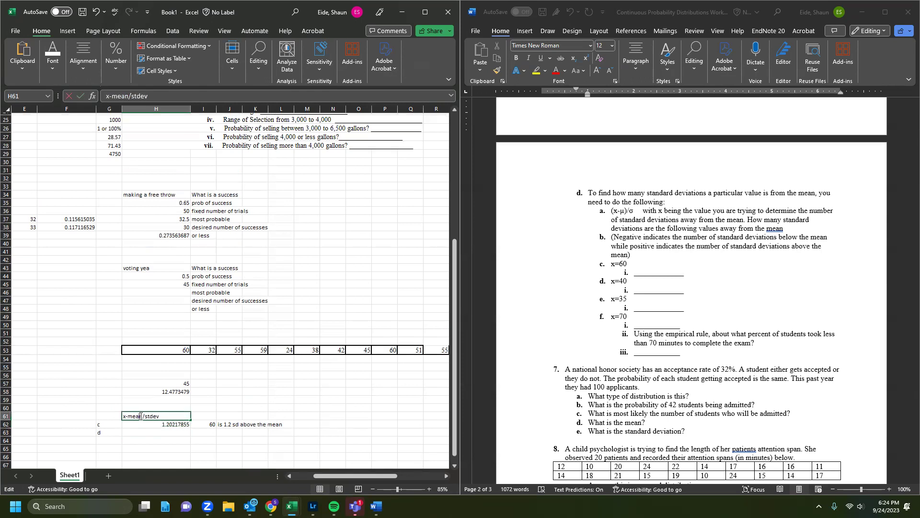
{"action": "type", "text": ")"}
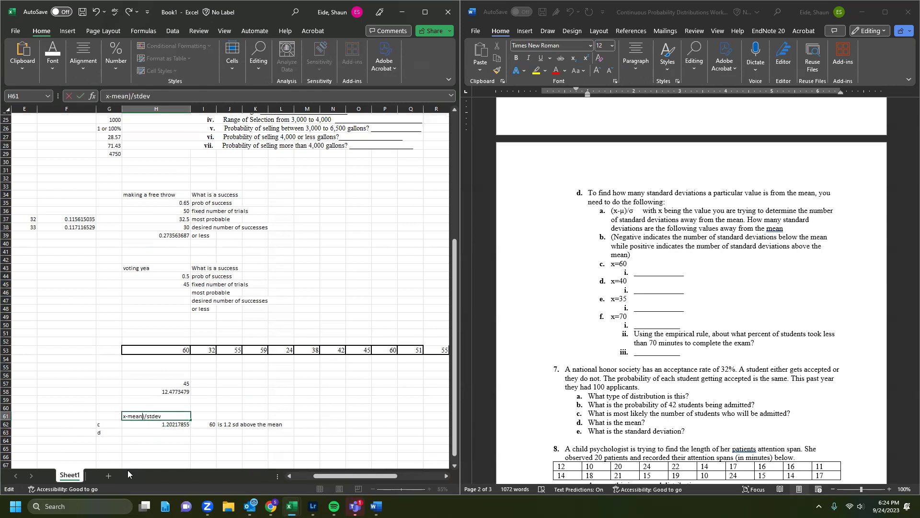
{"action": "type", "text": "("}
Step: Calculate how many standard deviations 40 is from the mean in H63 with =(40-45)/H58
{"action": "left_click", "coordinate": [161, 430]}
{"action": "type", "text": "="}
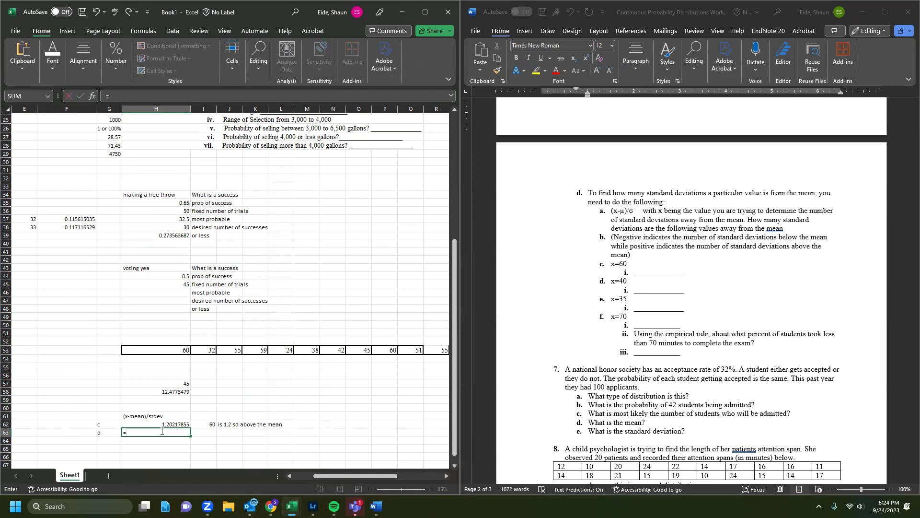
{"action": "type", "text": "440-45)/"}
{"action": "left_click", "coordinate": [166, 392]}
{"action": "key", "text": "Return"}
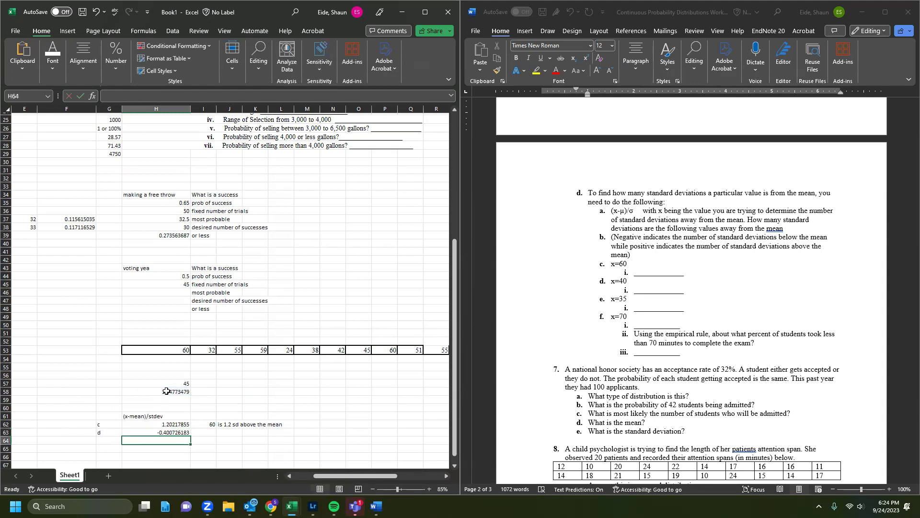
Step: Note the interpretation beside the part d result: 40 in I63 and "is .4 sd below the mean" in J63
{"action": "key", "text": "Right"}
{"action": "key", "text": "Up"}
{"action": "type", "text": "40"}
{"action": "key", "text": "Tab"}
{"action": "type", "text": "is "}
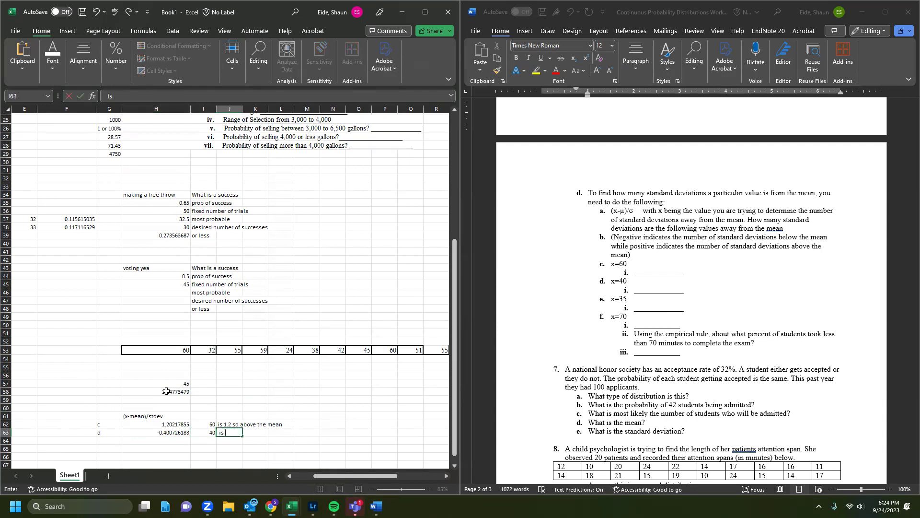
{"action": "type", "text": ".4 sd below the mean"}
{"action": "key", "text": "Return"}
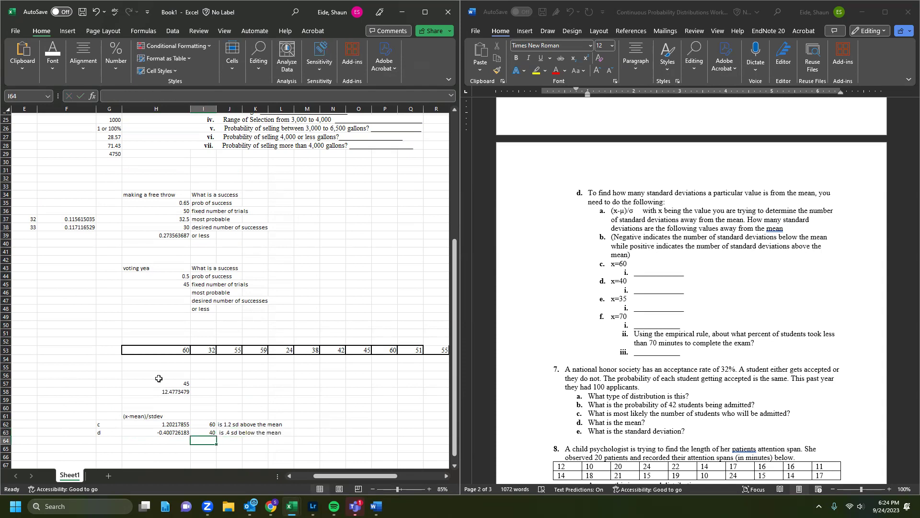
{"action": "left_click", "coordinate": [170, 416]}
{"action": "left_click_drag", "start_coordinate": [175, 424], "coordinate": [179, 432]}
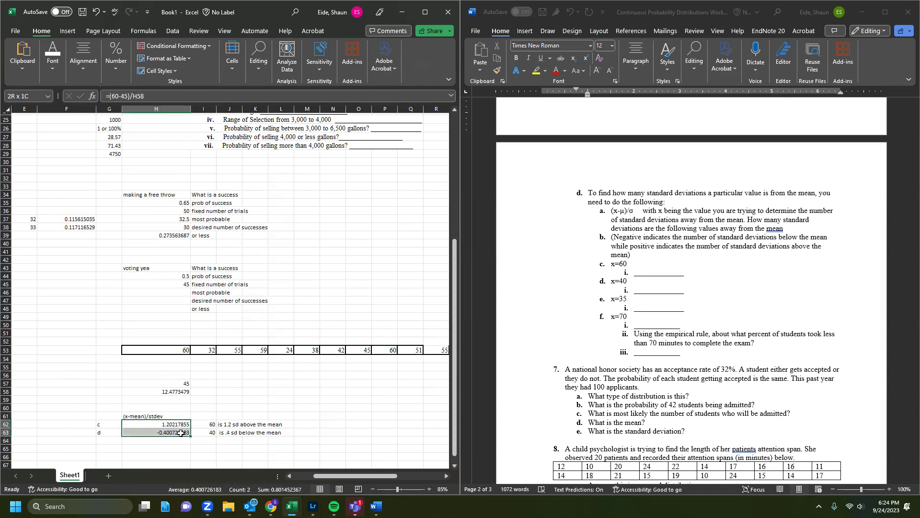
{"action": "left_click", "coordinate": [180, 425]}
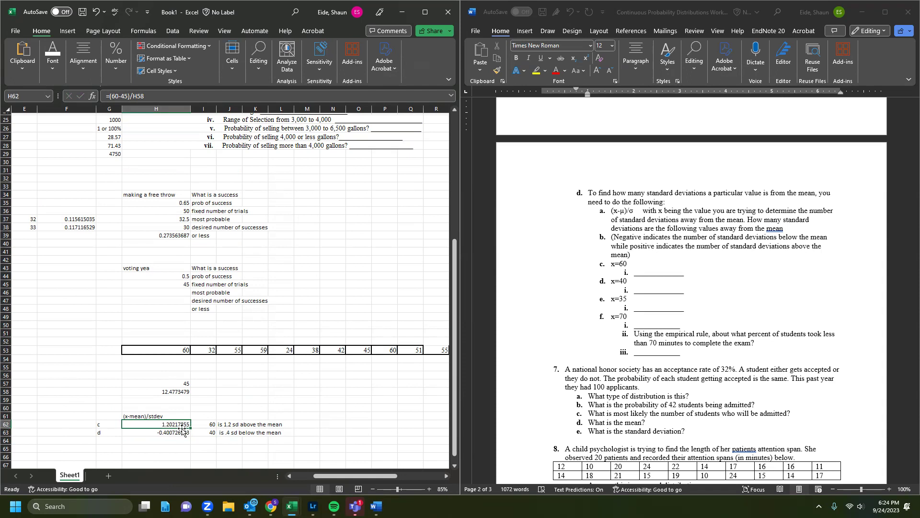
{"action": "left_click", "coordinate": [177, 436]}
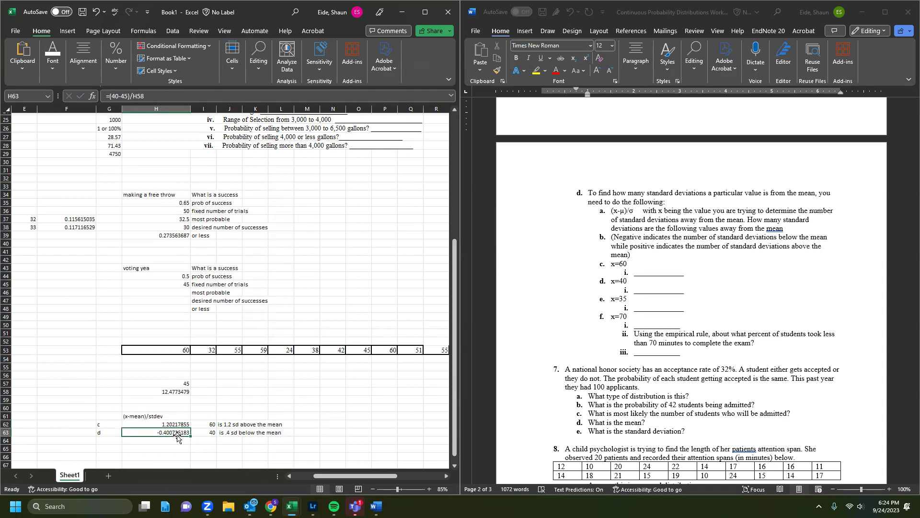
{"action": "left_click", "coordinate": [165, 408]}
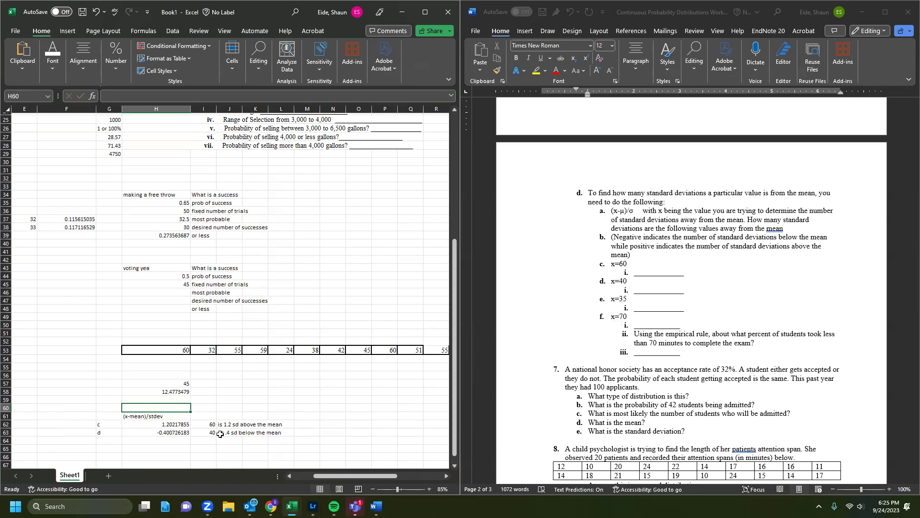
Step: Label G64 as f and calculate how many standard deviations 70 is from the mean in H64 with =(70-45)/H58
{"action": "left_click", "coordinate": [111, 437]}
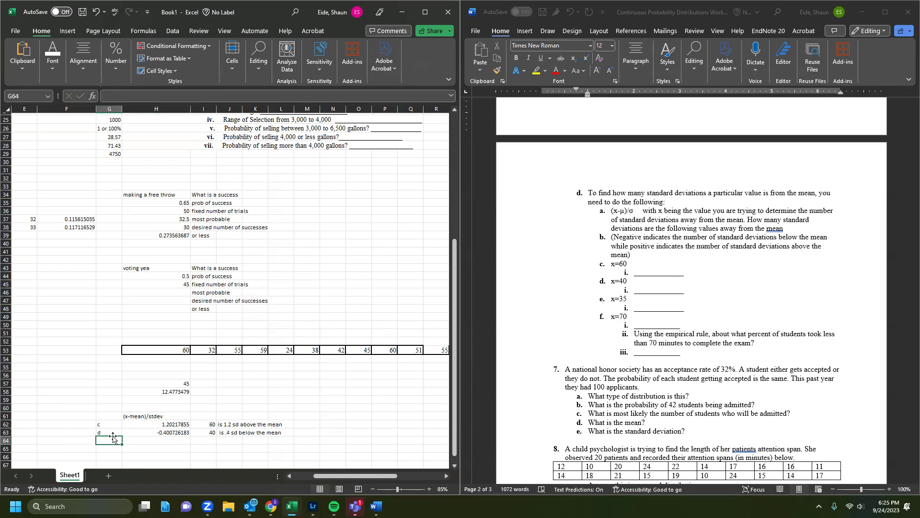
{"action": "type", "text": "f"}
{"action": "key", "text": "Tab"}
{"action": "type", "text": "="}
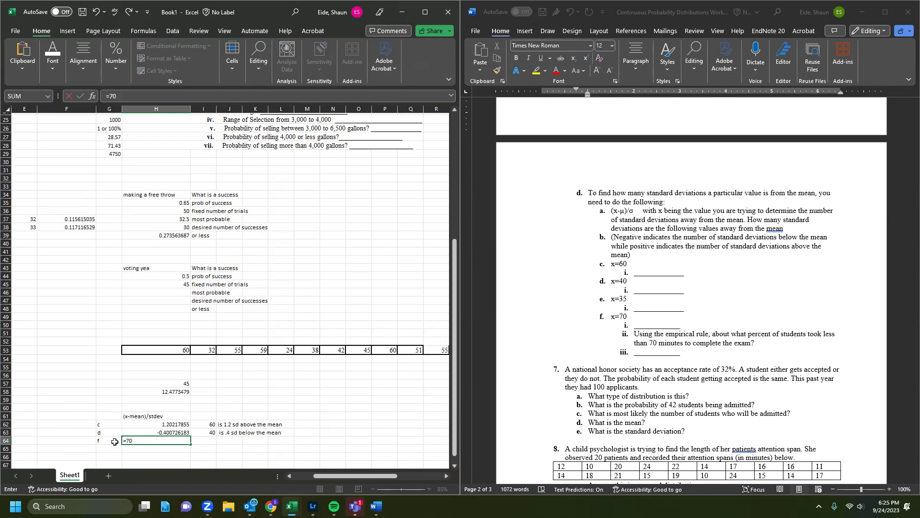
{"action": "type", "text": "(60"}
{"action": "key", "text": "BackSpace"}
{"action": "key", "text": "BackSpace"}
{"action": "type", "text": "70-45)/"}
{"action": "left_click", "coordinate": [143, 391]}
{"action": "key", "text": "Return"}
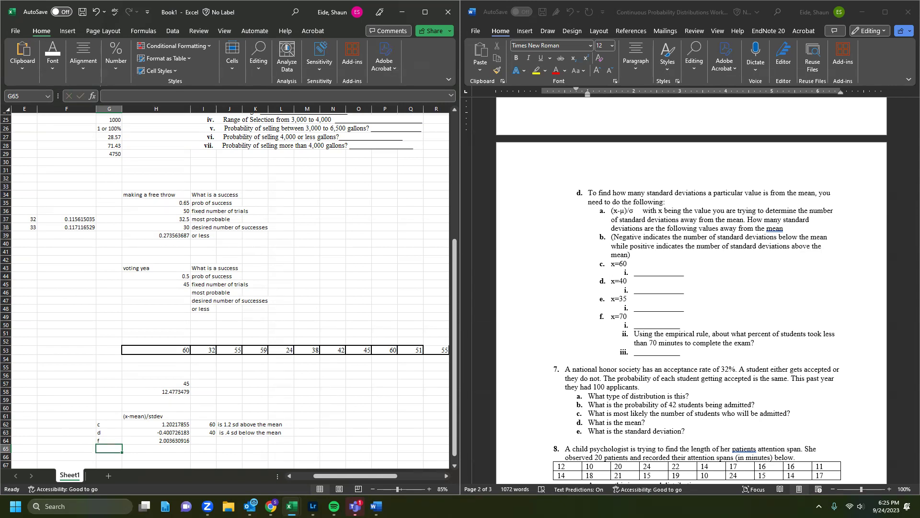
Step: Switch to File Explorer and open "1.3.2 Worksheet Measures of Dispersion" from the QBA 2302 Unit 1 Homework Sheets folder
{"action": "mouse_move", "coordinate": [271, 506]}
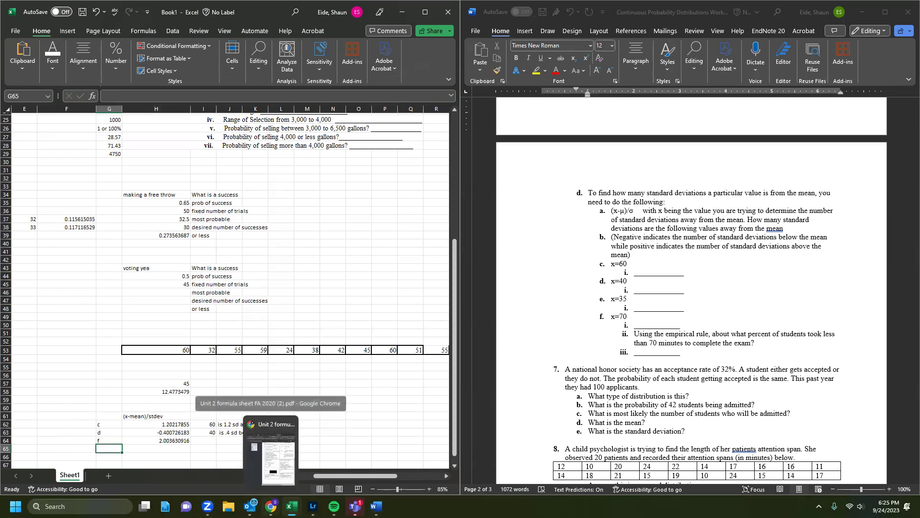
{"action": "left_click", "coordinate": [229, 506]}
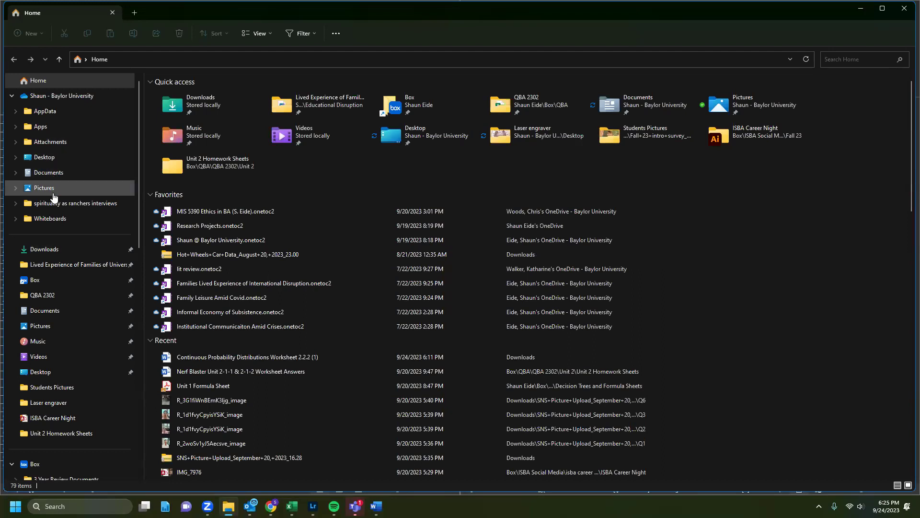
{"action": "left_click", "coordinate": [63, 296]}
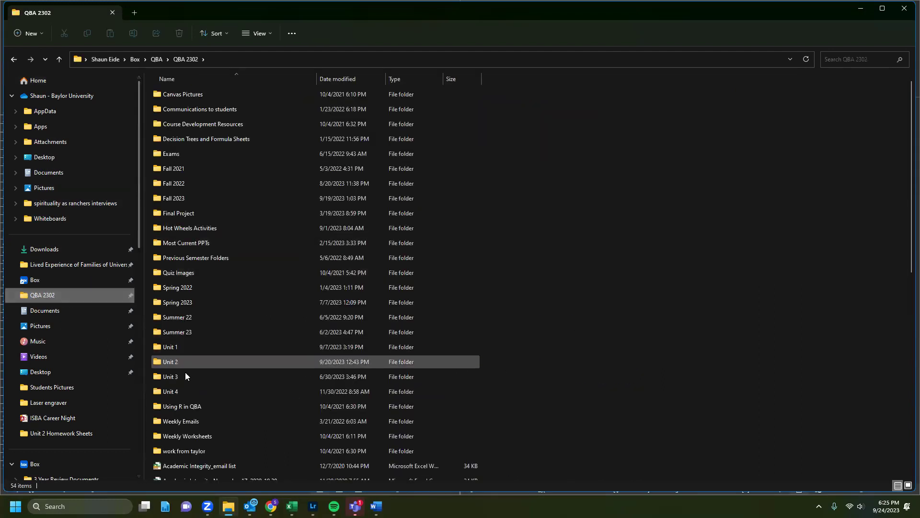
{"action": "left_click", "coordinate": [176, 347]}
{"action": "double_click", "coordinate": [177, 347]}
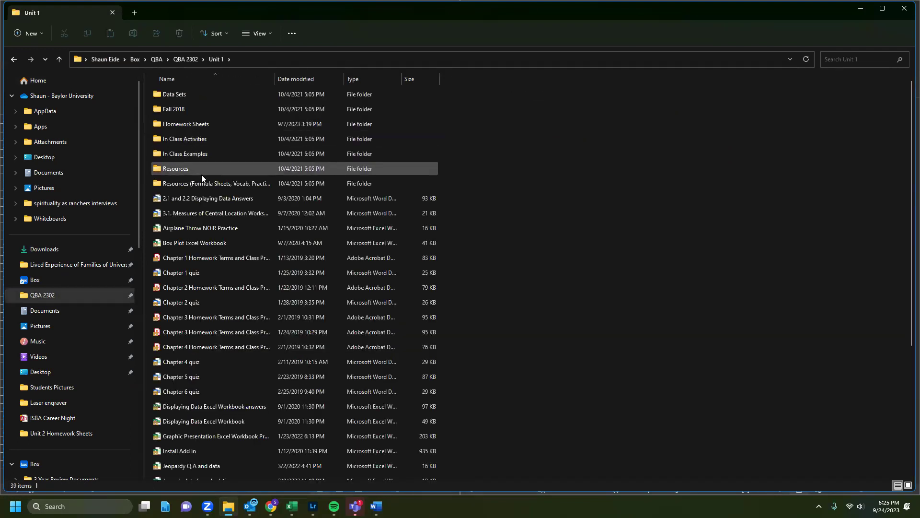
{"action": "double_click", "coordinate": [193, 123]}
{"action": "scroll", "coordinate": [209, 193], "scroll_direction": "down", "scroll_amount": 7}
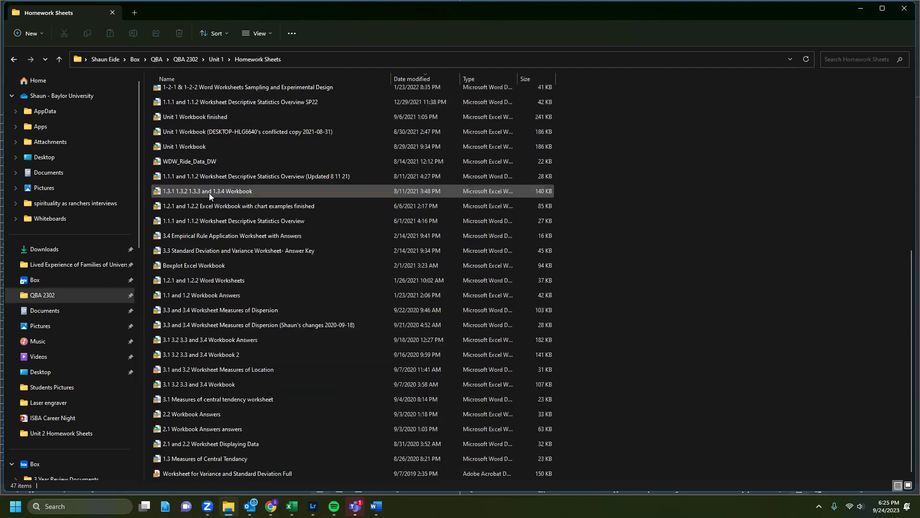
{"action": "scroll", "coordinate": [209, 195], "scroll_direction": "up", "scroll_amount": 5}
{"action": "scroll", "coordinate": [209, 197], "scroll_direction": "down", "scroll_amount": 5}
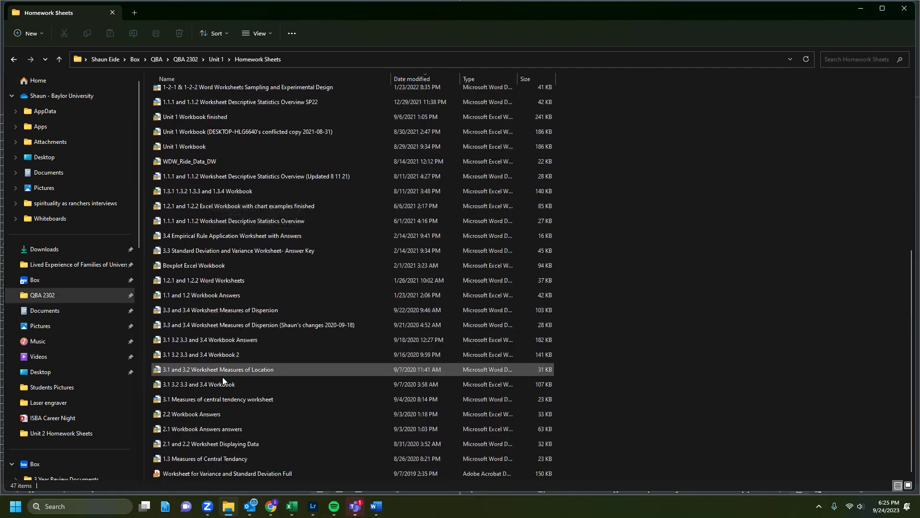
{"action": "scroll", "coordinate": [283, 335], "scroll_direction": "up", "scroll_amount": 1}
{"action": "scroll", "coordinate": [311, 280], "scroll_direction": "up", "scroll_amount": 6}
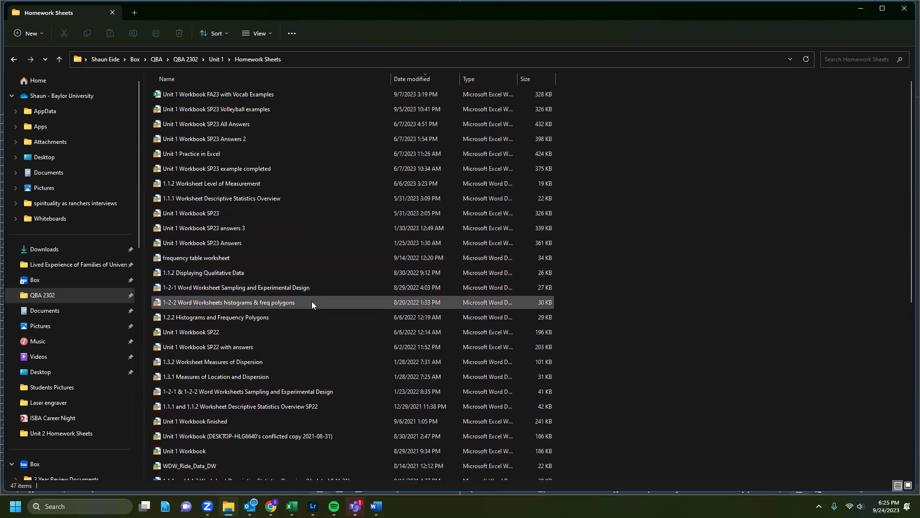
{"action": "double_click", "coordinate": [258, 364]}
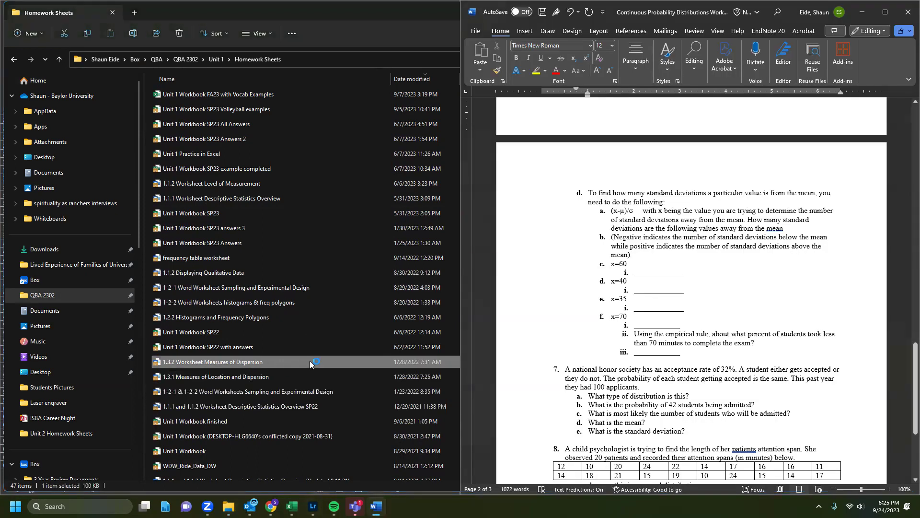
Step: Find the "Applying the Empirical Rule" diagram in the dispersion worksheet and place that document side by side with the probability worksheet
{"action": "scroll", "coordinate": [311, 324], "scroll_direction": "down", "scroll_amount": 4}
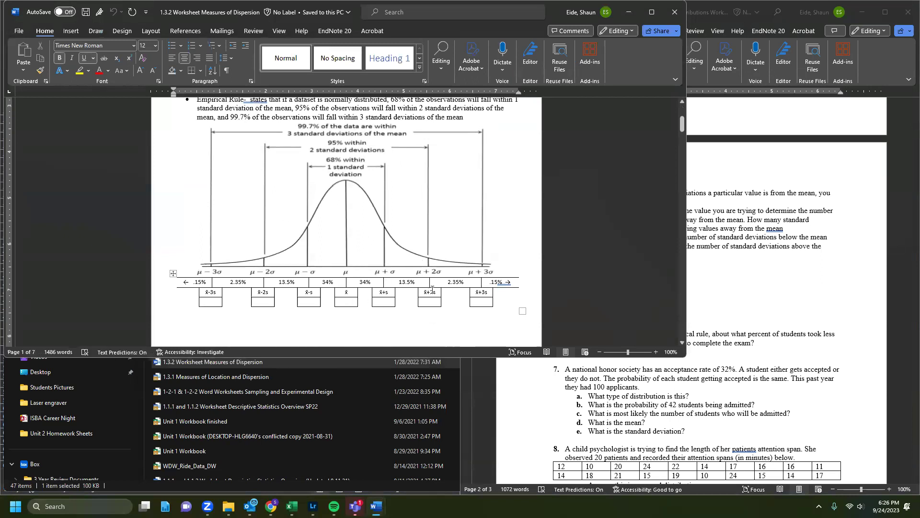
{"action": "scroll", "coordinate": [413, 310], "scroll_direction": "down", "scroll_amount": 10}
{"action": "scroll", "coordinate": [413, 309], "scroll_direction": "down", "scroll_amount": 20}
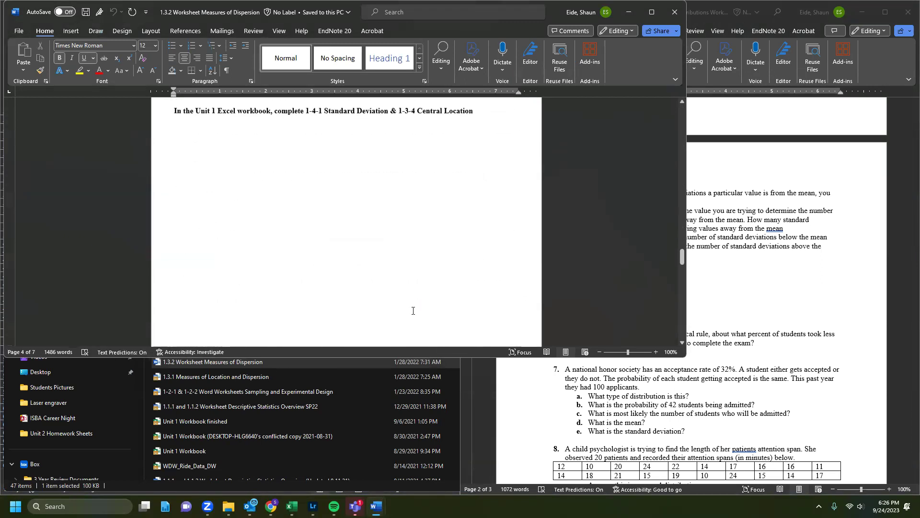
{"action": "scroll", "coordinate": [414, 313], "scroll_direction": "up", "scroll_amount": 4}
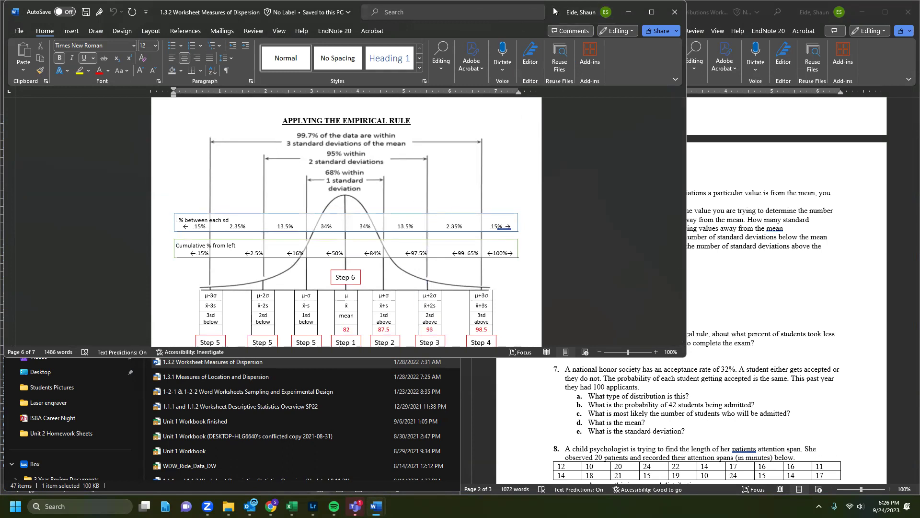
{"action": "left_click", "coordinate": [628, 12]}
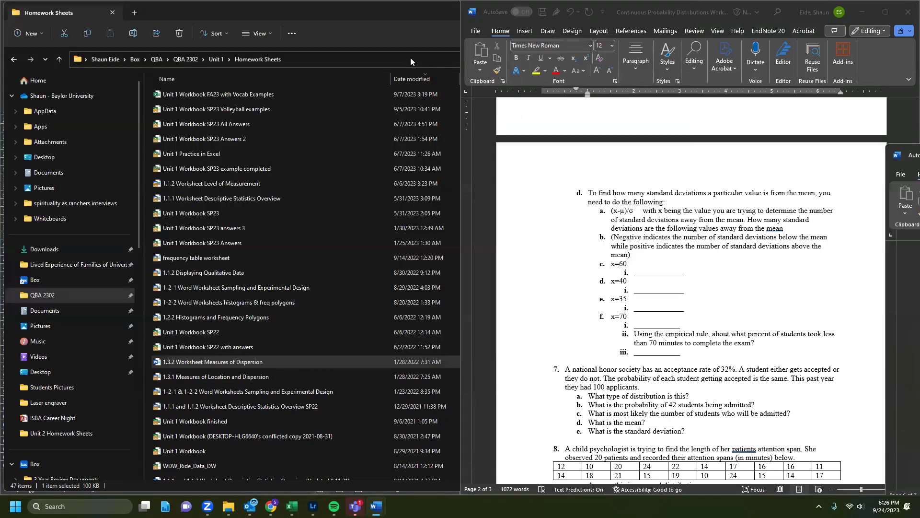
{"action": "left_click", "coordinate": [422, 8]}
{"action": "double_click", "coordinate": [850, 9]}
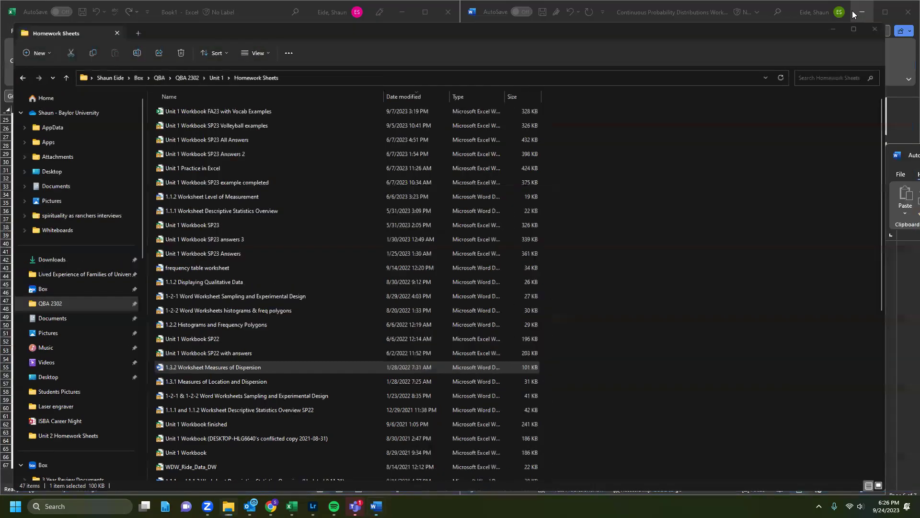
{"action": "key", "text": "super+Down"}
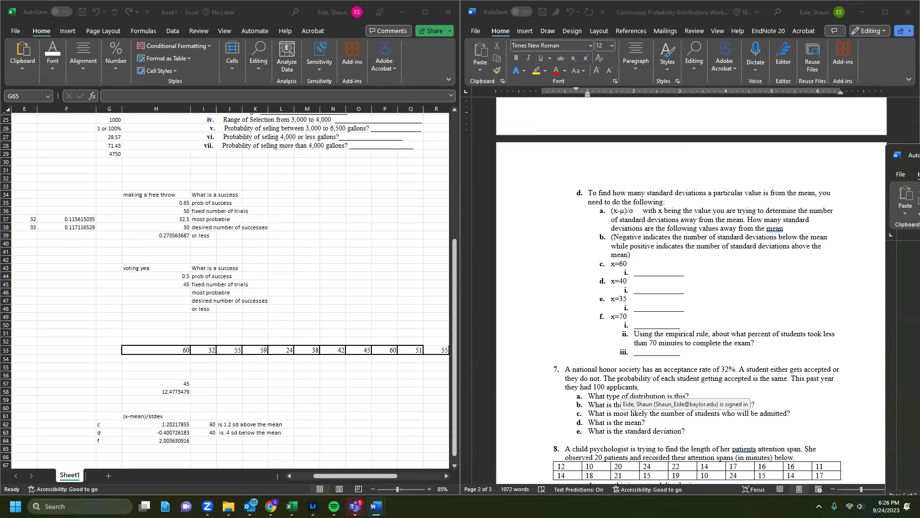
{"action": "key", "text": "alt+Tab"}
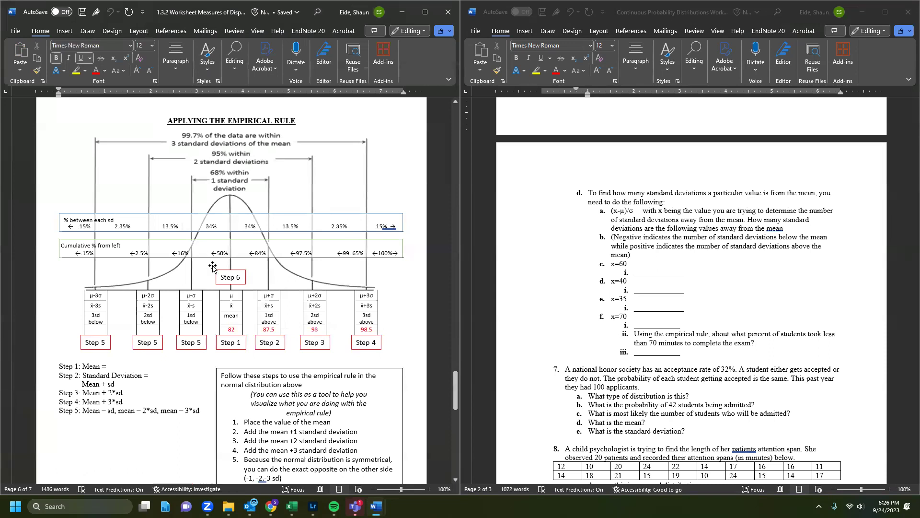
Step: In the empirical rule diagram, set the mean to 45 and 2sd above to 70, and clear the 1sd and 3sd above values
{"action": "double_click", "coordinate": [232, 329]}
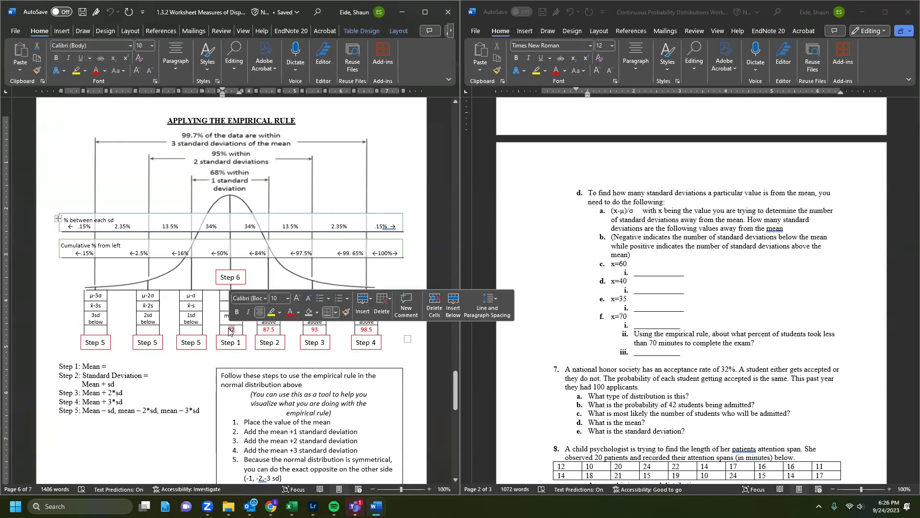
{"action": "type", "text": "45"}
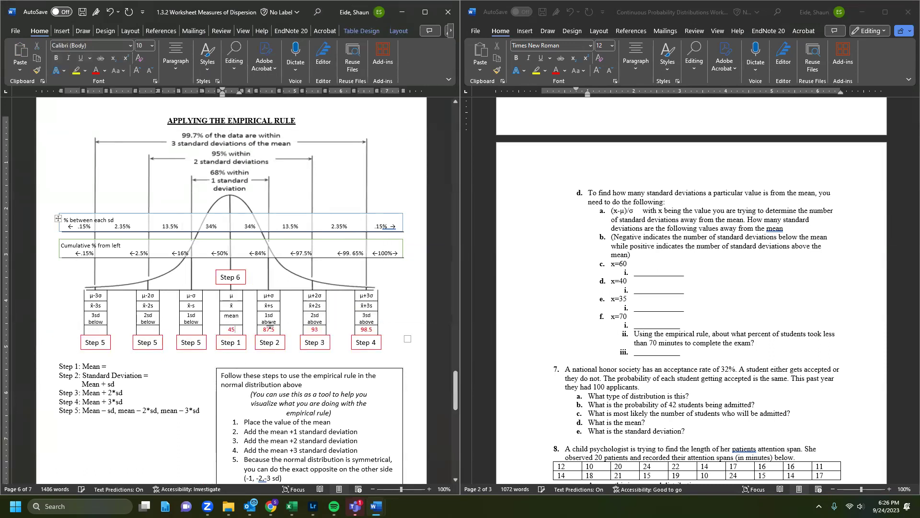
{"action": "double_click", "coordinate": [266, 330]}
{"action": "key", "text": "BackSpace"}
{"action": "double_click", "coordinate": [316, 330]}
{"action": "key", "text": "BackSpace"}
{"action": "type", "text": "70"}
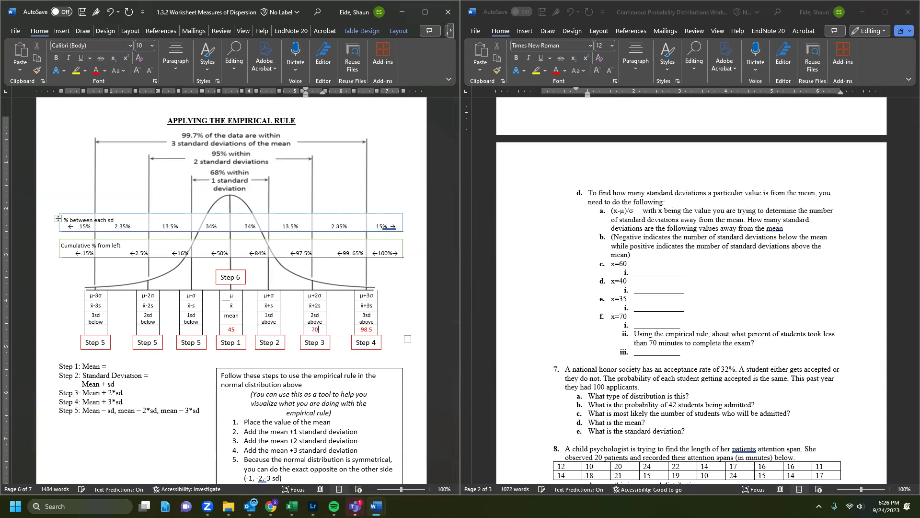
{"action": "left_click_drag", "start_coordinate": [374, 331], "coordinate": [360, 330]}
{"action": "key", "text": "BackSpace"}
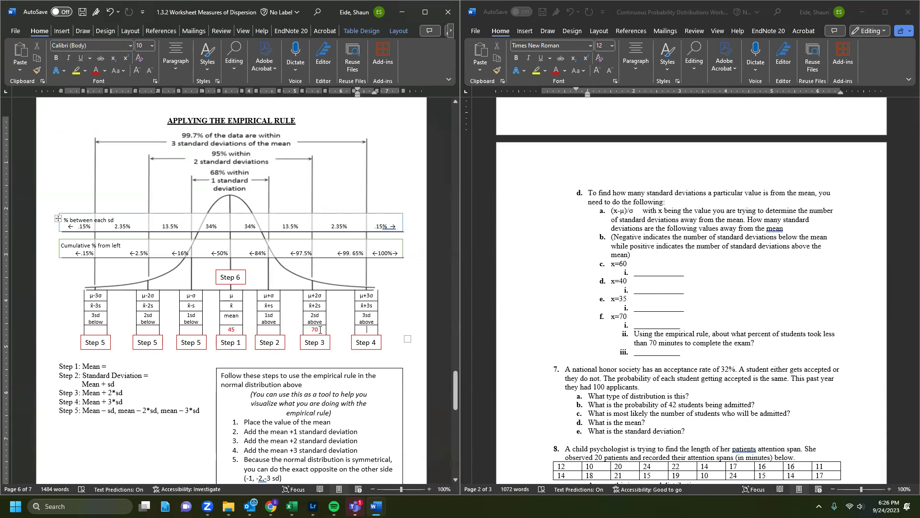
Step: Highlight the cumulative percentage from the left at 2sd above to answer the under-70-minutes question
{"action": "double_click", "coordinate": [292, 253]}
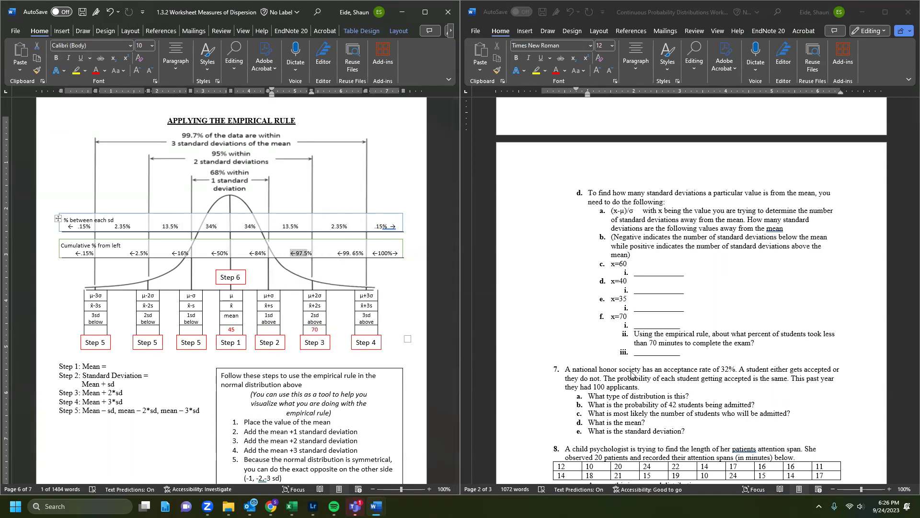
{"action": "scroll", "coordinate": [632, 379], "scroll_direction": "down", "scroll_amount": 4}
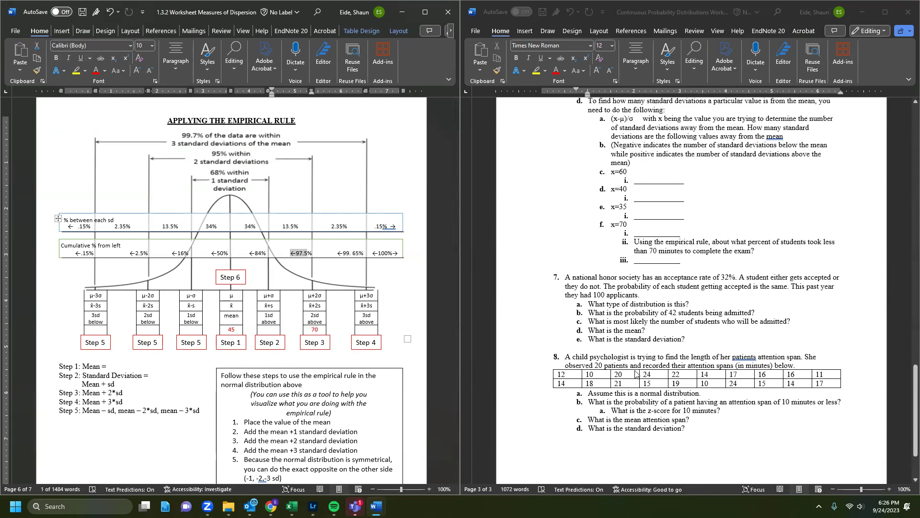